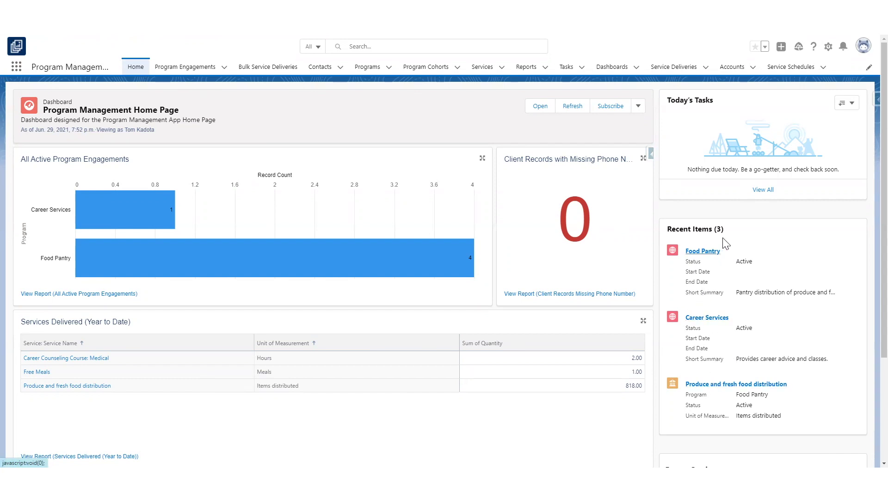
# Review the home page dashboard, including recent items, recent sessions and the active program engagements chart.
pyautogui.scroll(-3, 749, 230)
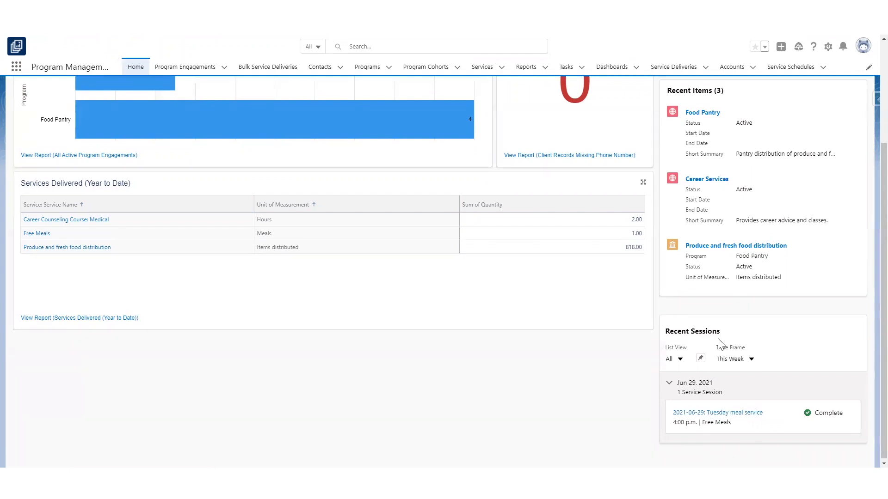
pyautogui.scroll(1, 715, 345)
pyautogui.scroll(2, 702, 344)
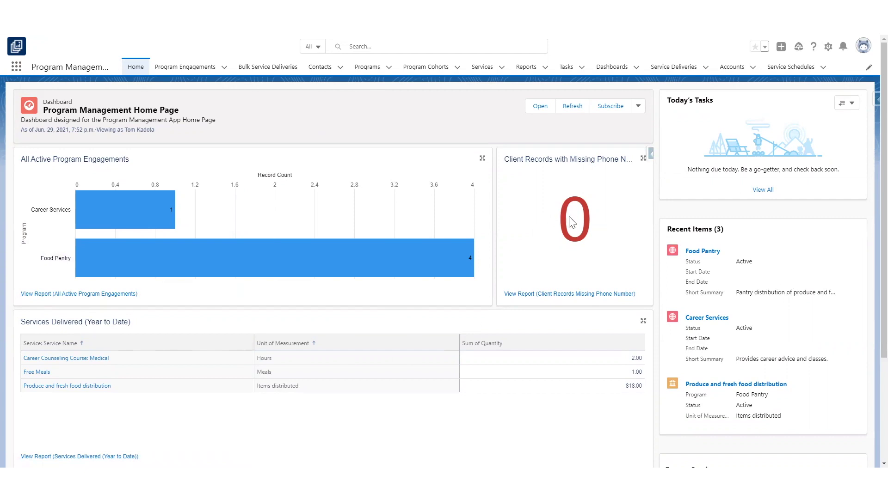
pyautogui.moveTo(120, 216)
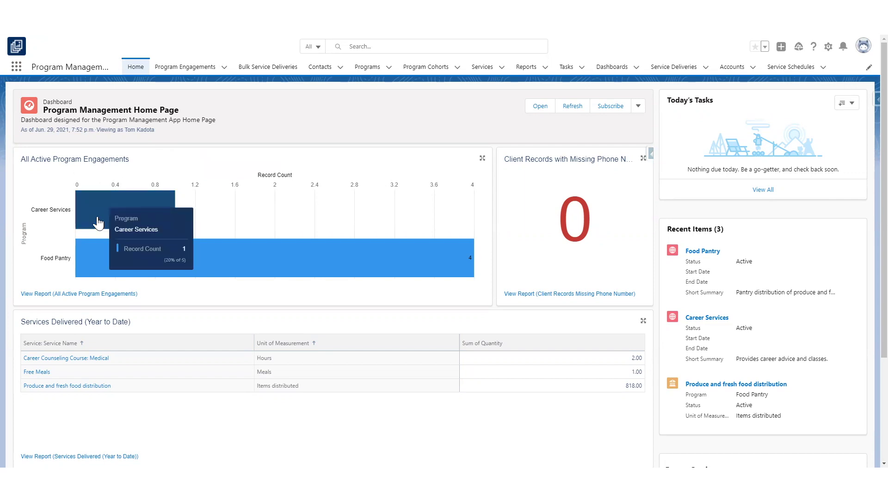
pyautogui.moveTo(118, 272)
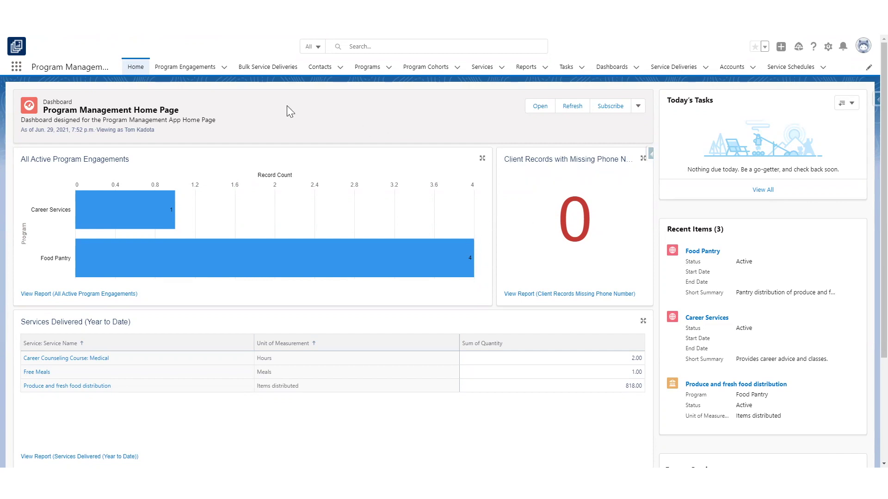
# Open the Food Pantry program record and read its status, dates and short summary.
pyautogui.click(365, 73)
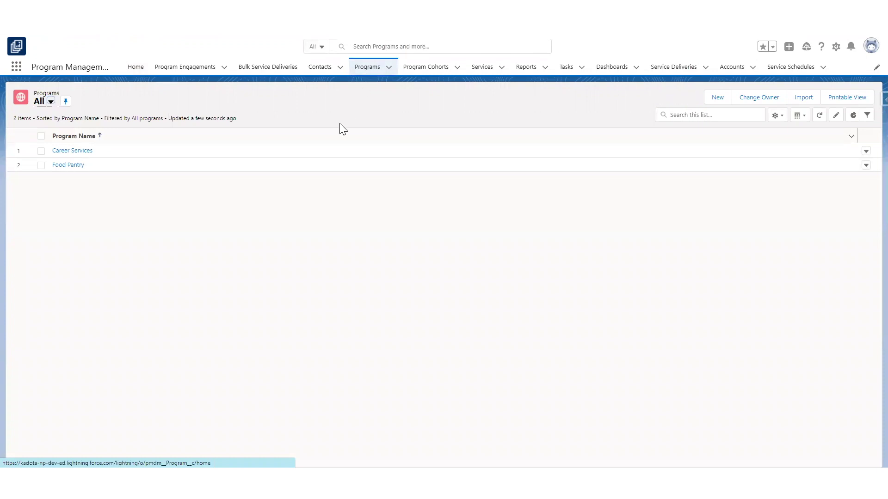
pyautogui.click(65, 166)
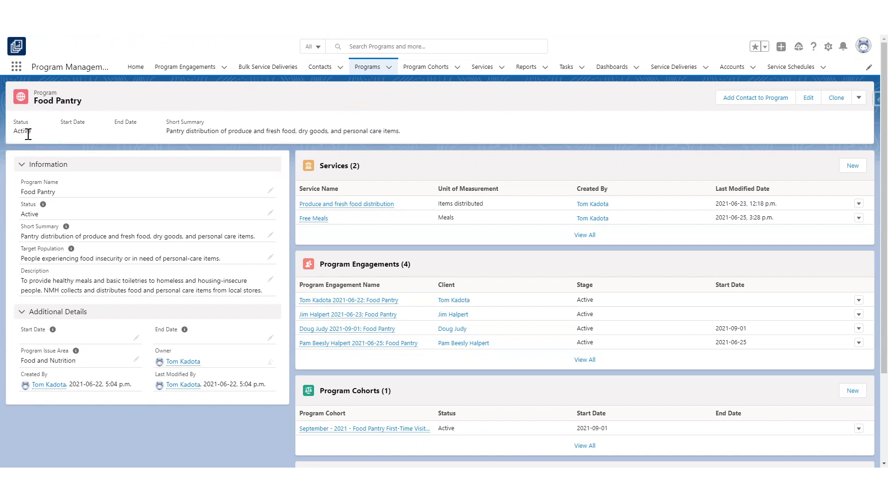
pyautogui.moveTo(11, 135); pyautogui.dragTo(139, 126)
pyautogui.click(139, 131)
pyautogui.moveTo(165, 133); pyautogui.dragTo(395, 130)
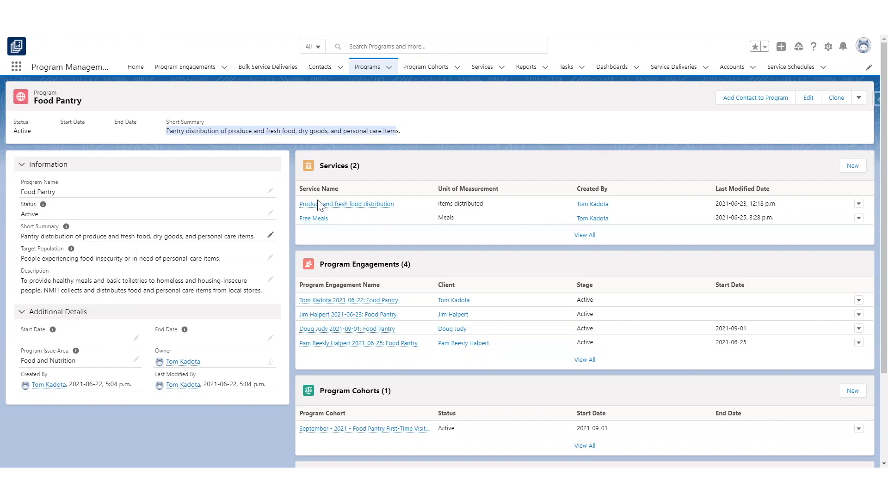
pyautogui.click(403, 162)
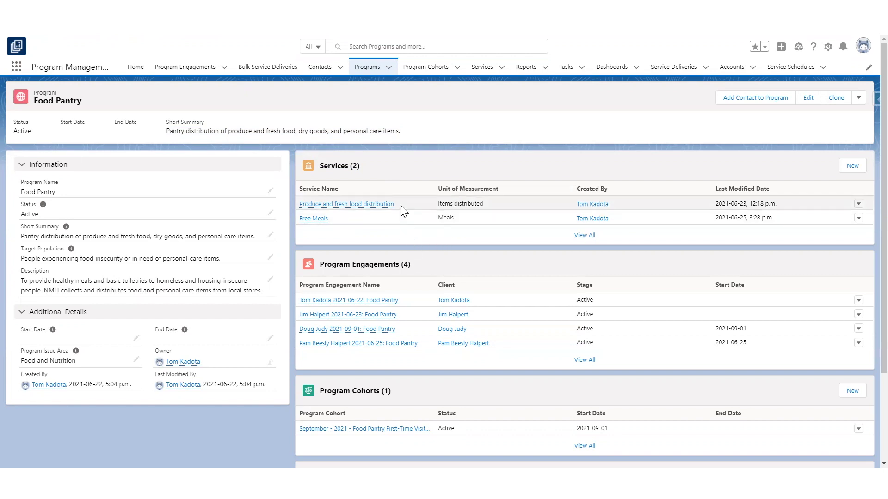
# Examine the services offered under the Food Pantry program and their units of measurement.
pyautogui.moveTo(396, 207); pyautogui.dragTo(302, 206)
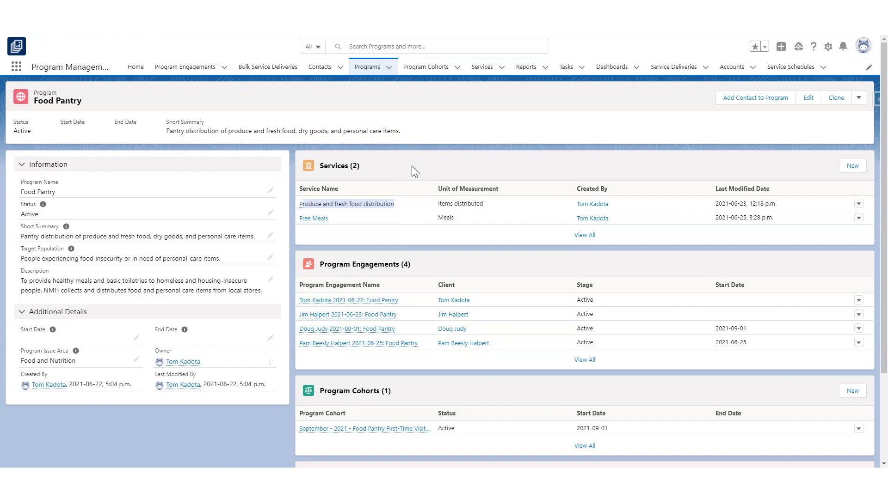
pyautogui.click(412, 166)
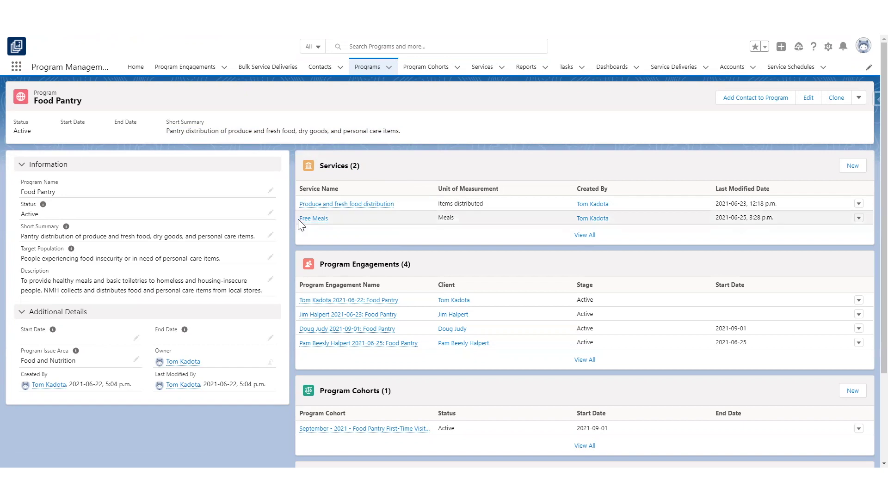
pyautogui.moveTo(306, 228)
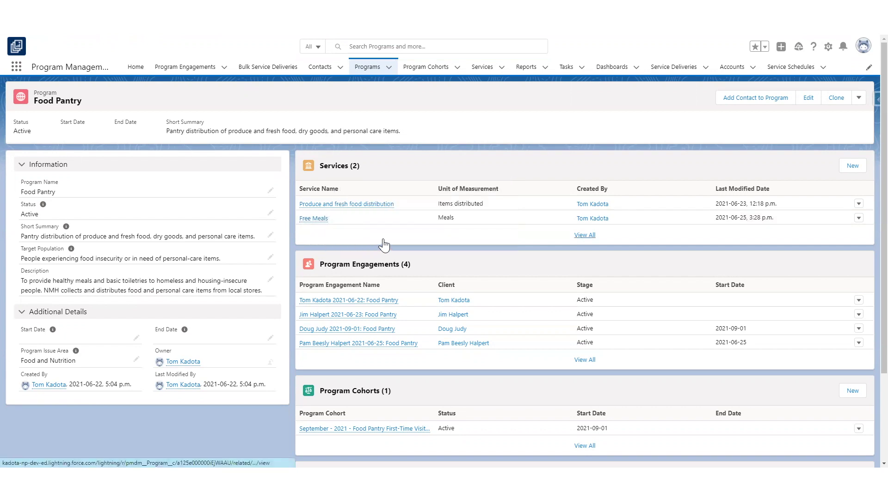
pyautogui.click(433, 204)
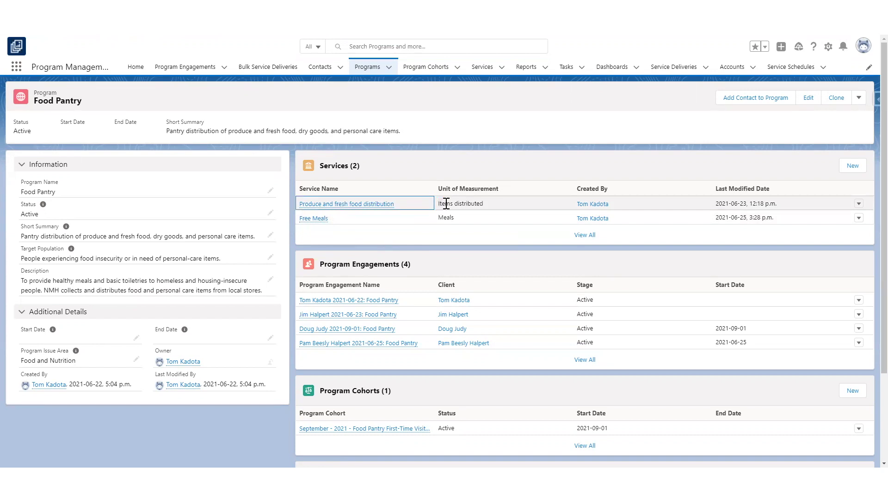
pyautogui.click(483, 204)
pyautogui.click(510, 163)
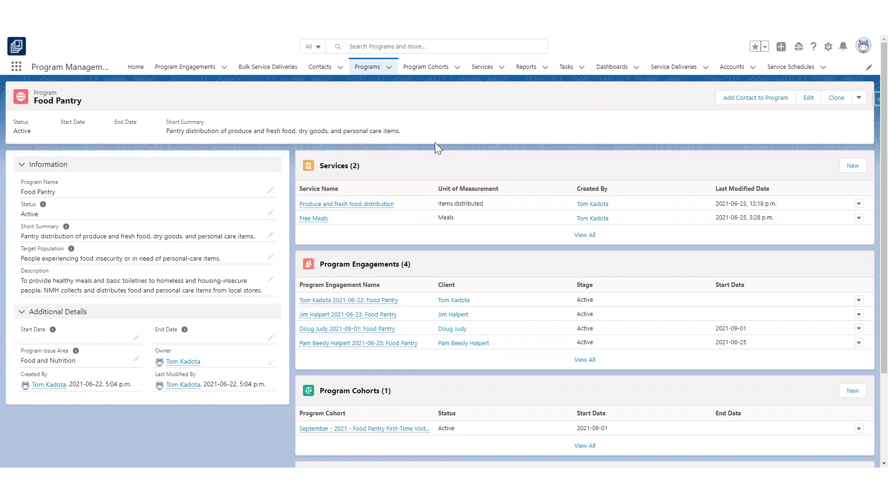
# Review the Food Pantry program's engagements with their clients, and preview its September 2021 first-time visitors cohort.
pyautogui.scroll(-1, 435, 143)
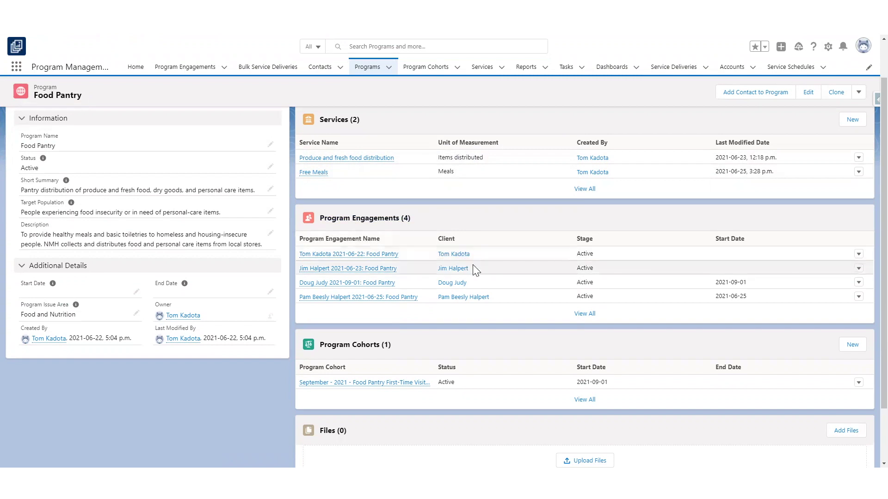
pyautogui.click(435, 268)
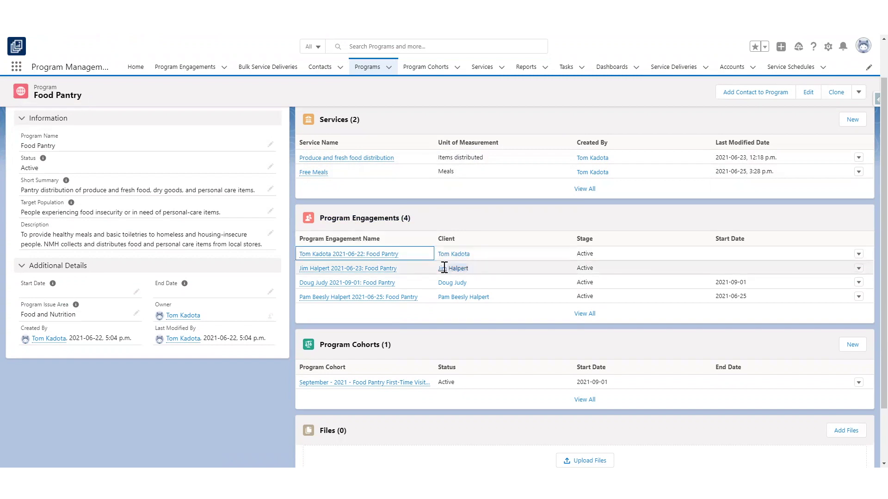
pyautogui.click(477, 227)
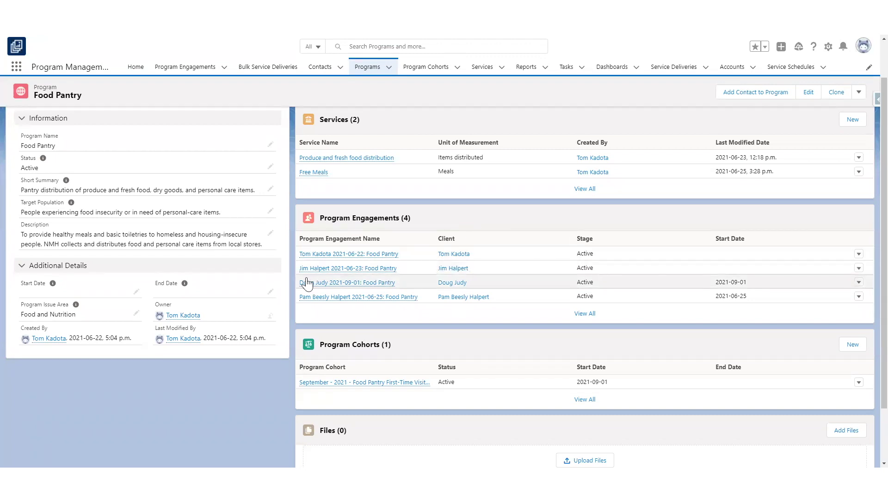
pyautogui.moveTo(320, 272)
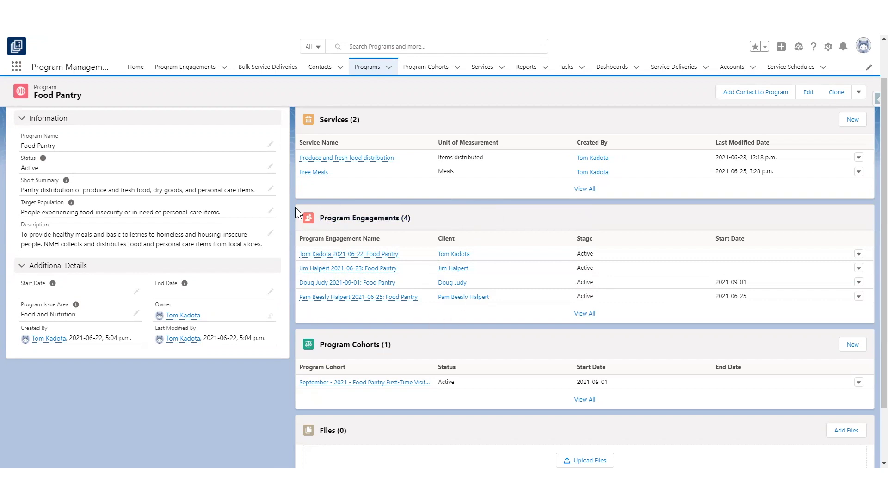
pyautogui.scroll(-3, 295, 207)
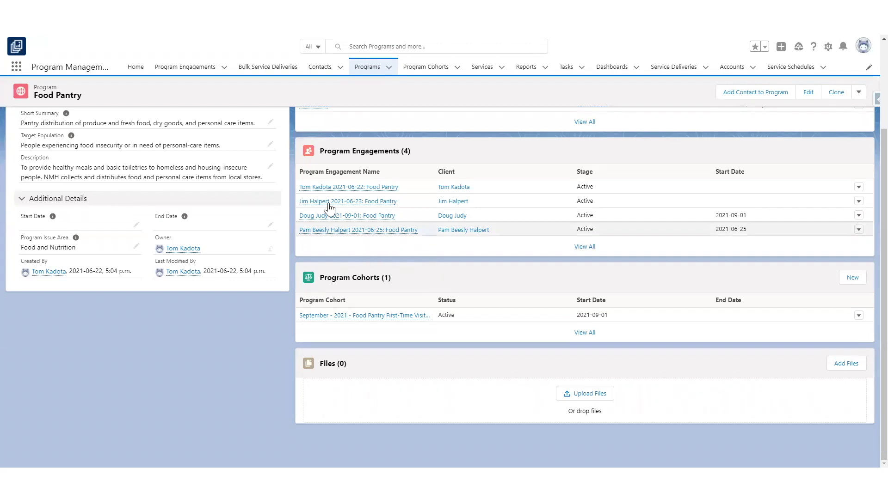
pyautogui.moveTo(396, 318)
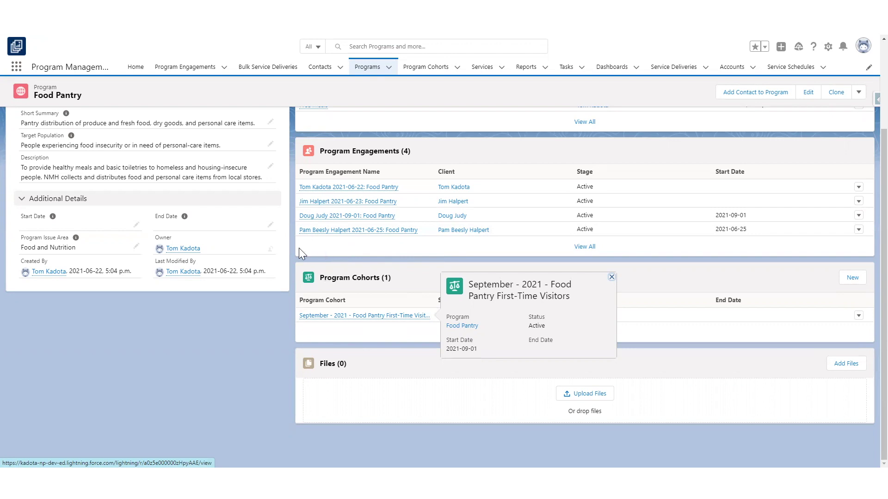
pyautogui.scroll(3, 298, 247)
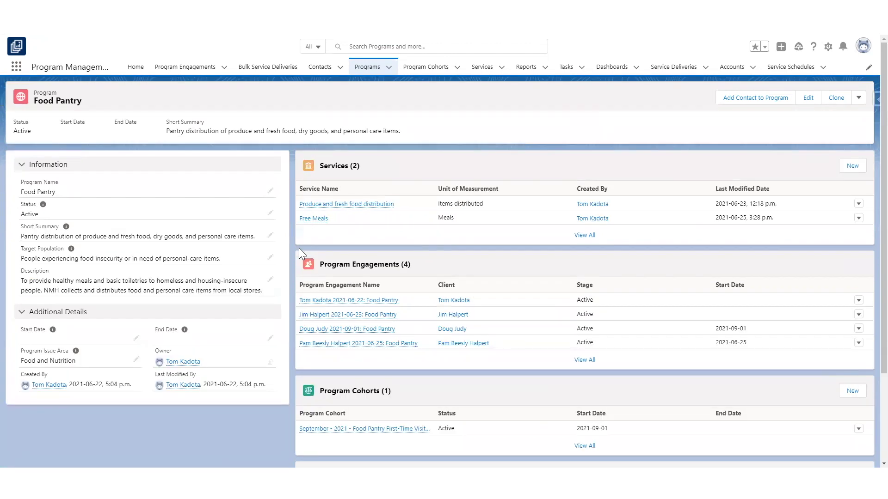
# Open the Produce and fresh food distribution service and read its program, description, unit of measurement and status.
pyautogui.click(382, 204)
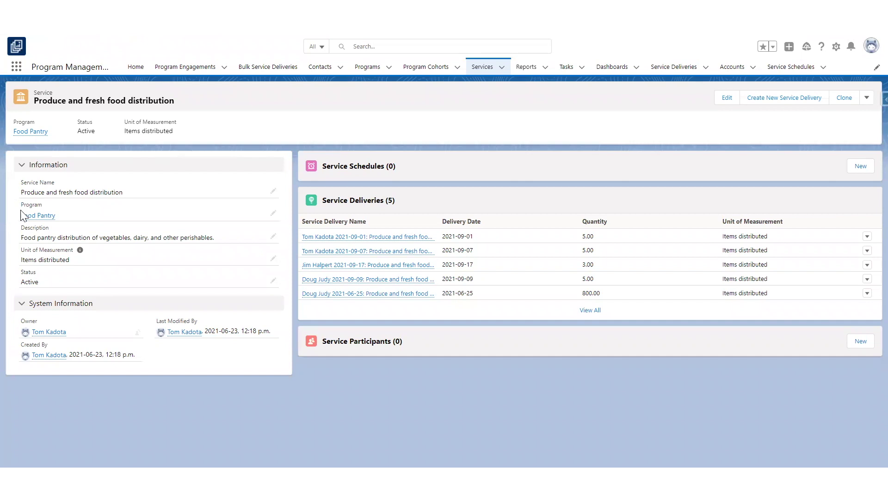
pyautogui.moveTo(53, 217); pyautogui.dragTo(160, 238)
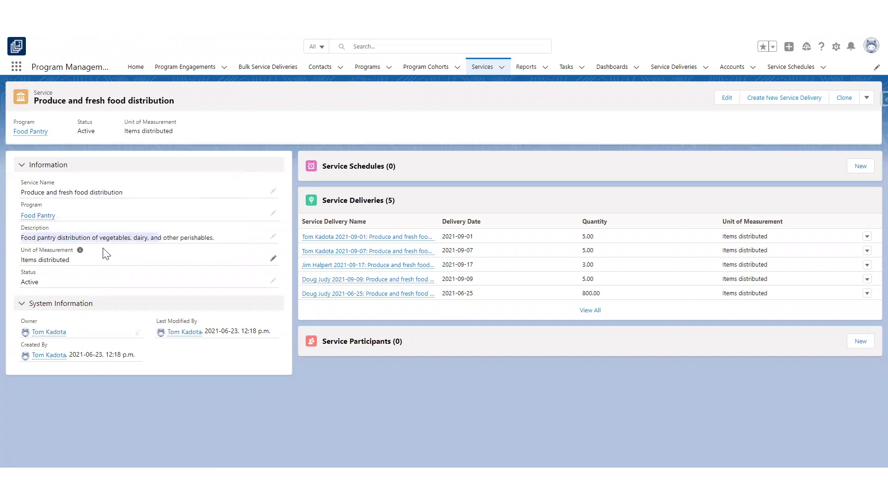
pyautogui.click(20, 276)
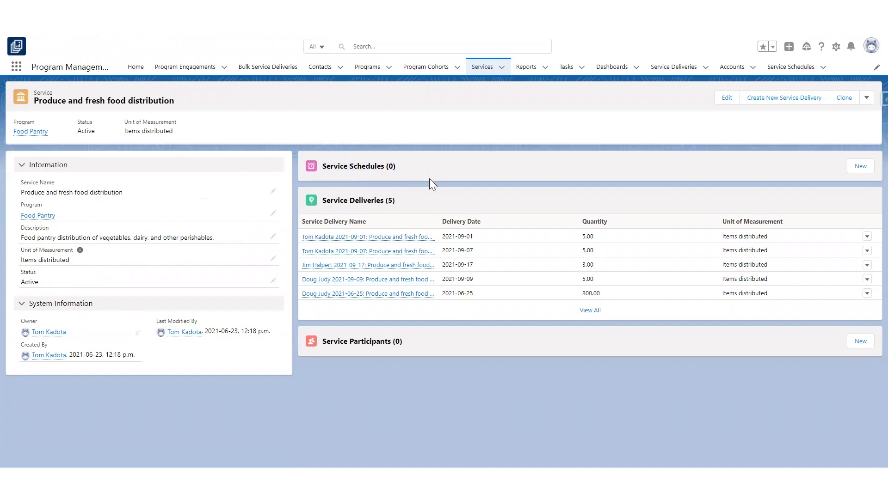
# Examine the service deliveries of the produce distribution service, checking each client's delivery and quantity.
pyautogui.moveTo(348, 238)
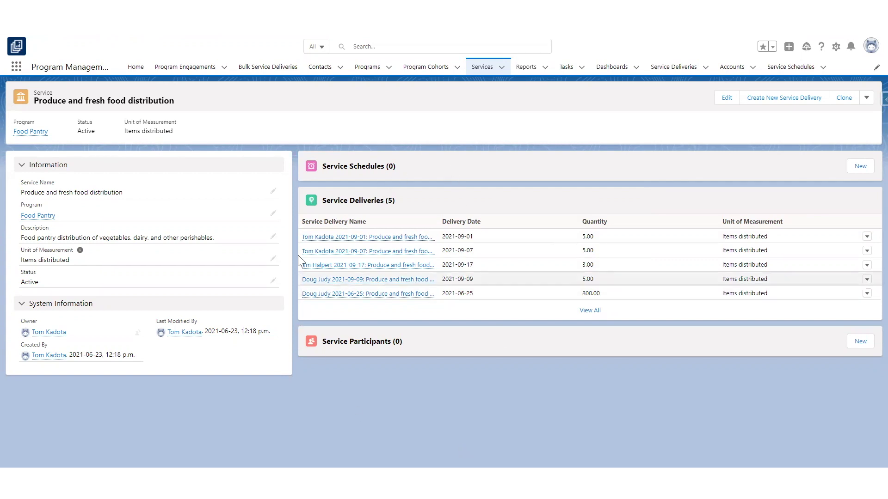
pyautogui.moveTo(309, 240)
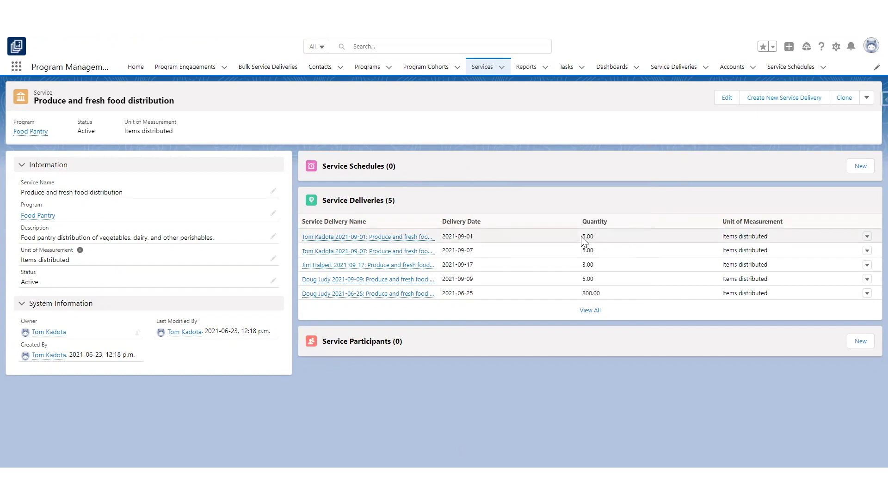
pyautogui.click(598, 238)
pyautogui.click(679, 250)
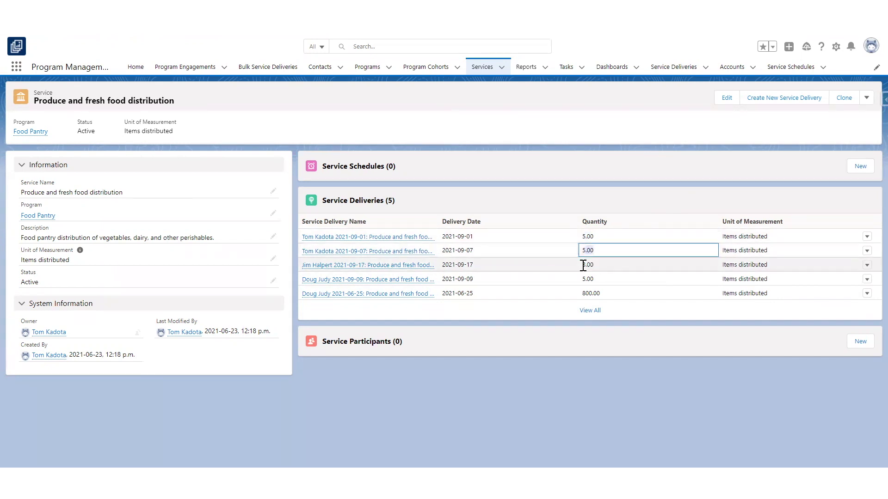
pyautogui.moveTo(410, 271)
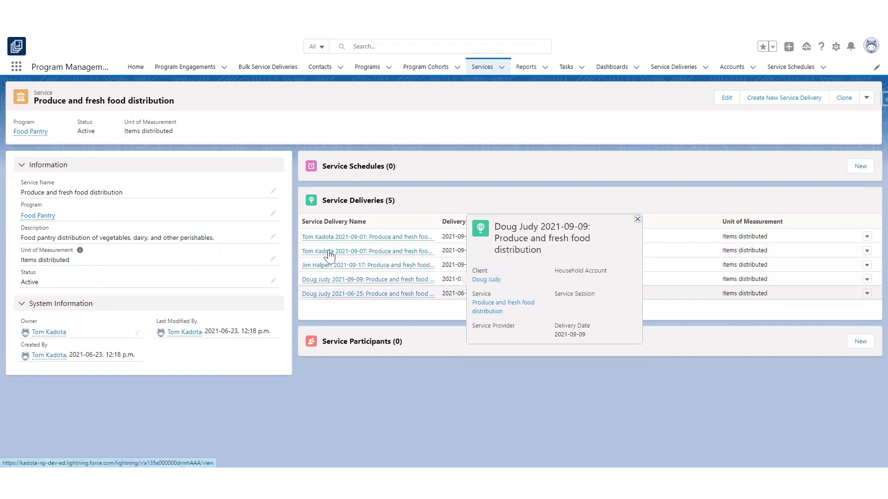
# Open the produce service delivery dated 2021-09-01 and review its client, engagement and quantity details.
pyautogui.click(382, 238)
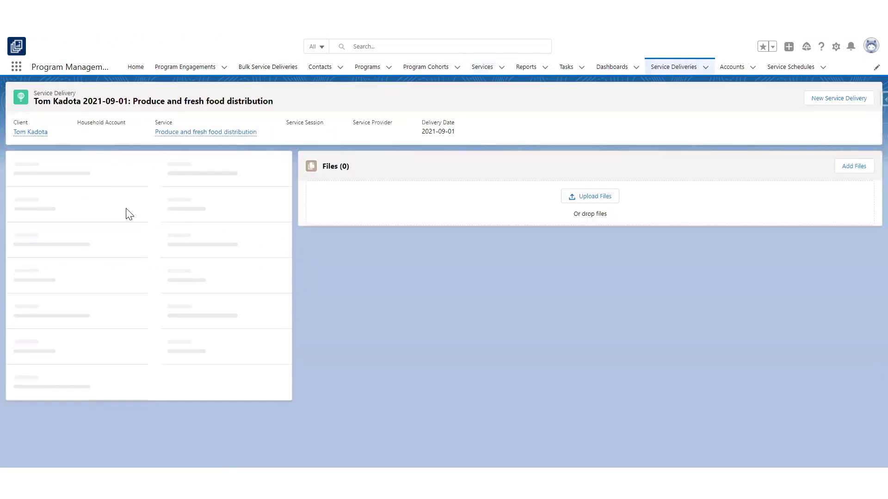
pyautogui.scroll(-1, 148, 324)
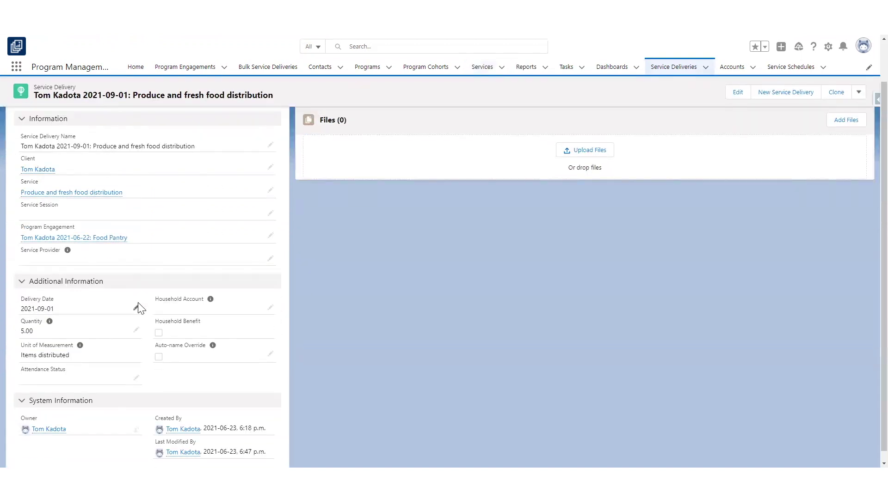
pyautogui.scroll(-1, 119, 375)
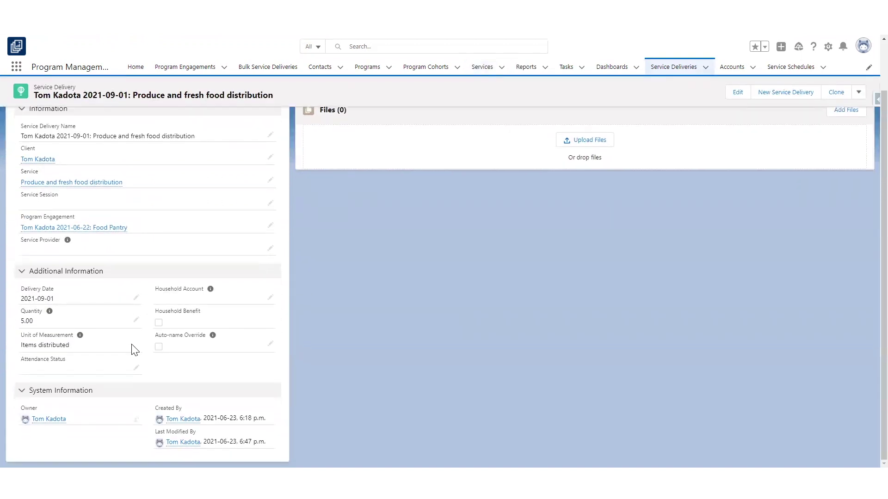
pyautogui.scroll(2, 134, 308)
# Go back to the Food Pantry program and open the Tuesday meal service schedule of its Free Meals service.
pyautogui.hotkey('alt', 'Left')
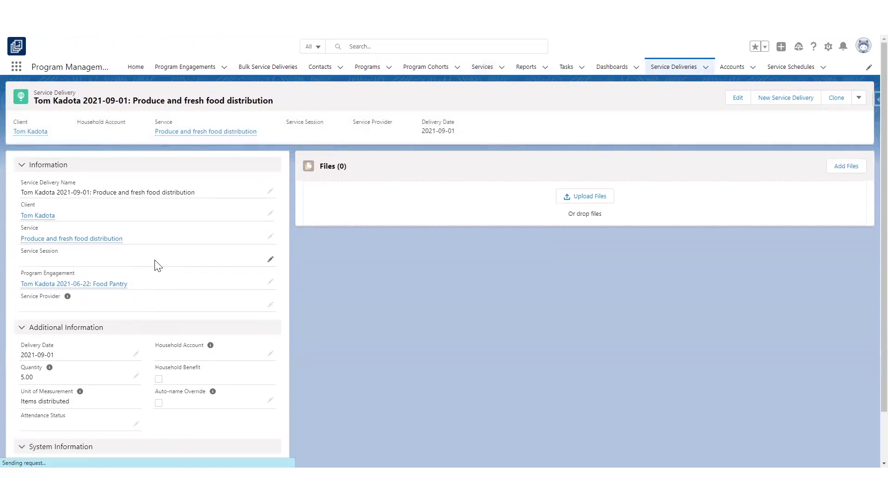
pyautogui.hotkey('alt', 'Left')
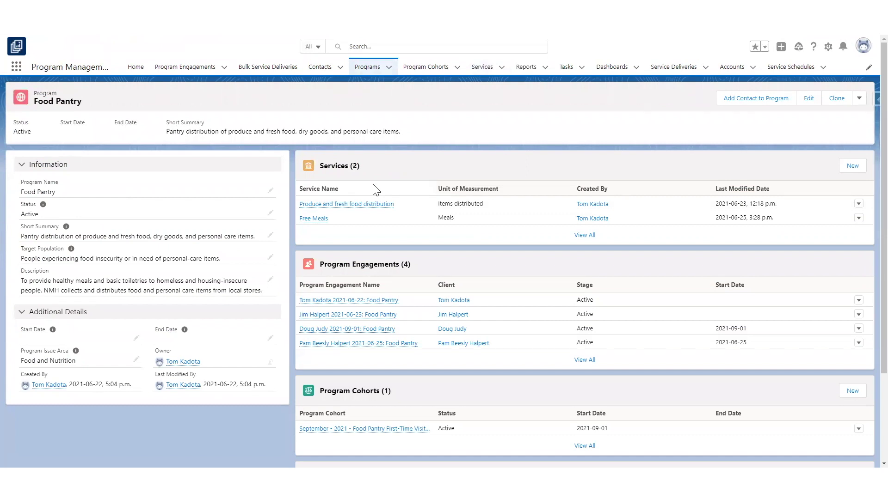
pyautogui.click(313, 220)
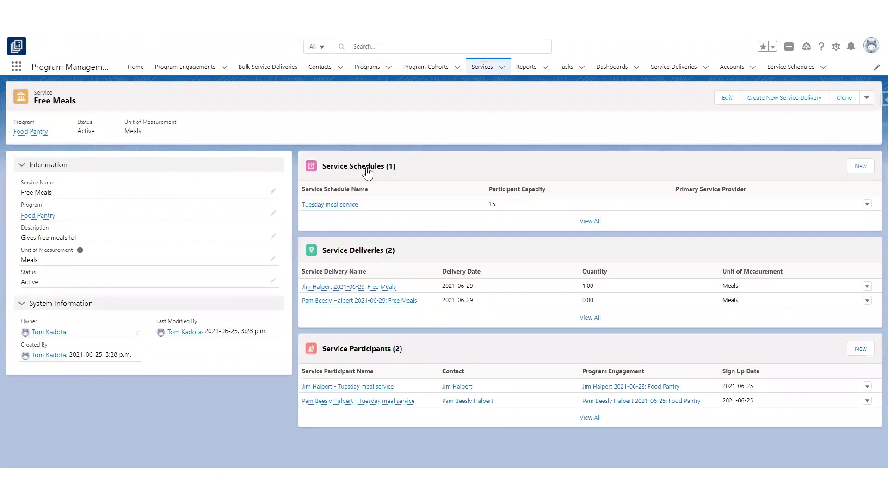
pyautogui.moveTo(356, 207)
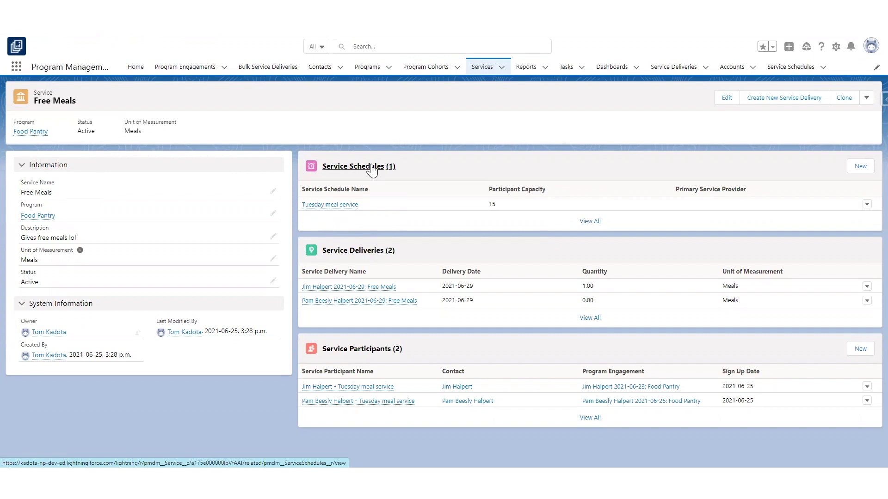
pyautogui.click(333, 205)
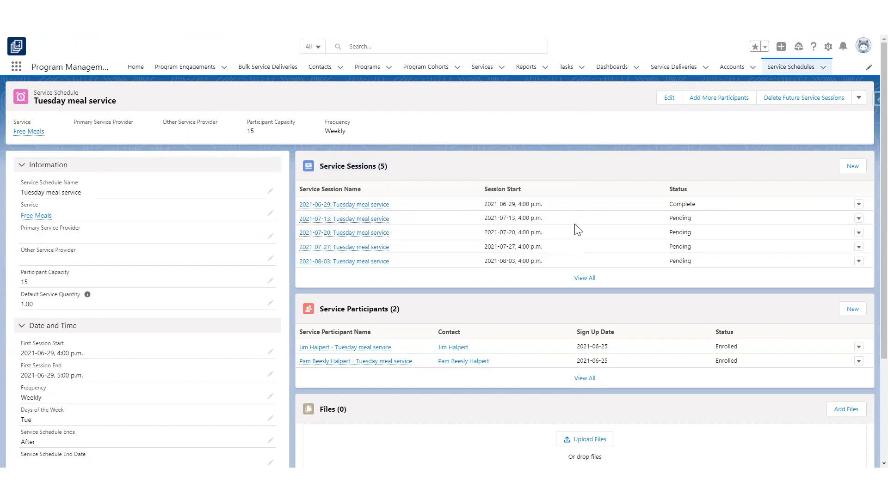
# Check the session statuses and participants of the Tuesday meal service schedule, and open its 2021-06-29 session.
pyautogui.click(585, 278)
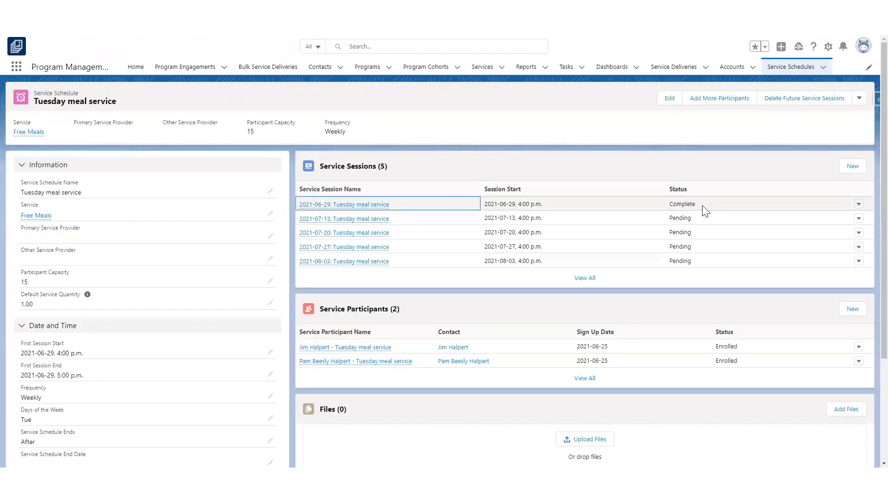
pyautogui.click(675, 204)
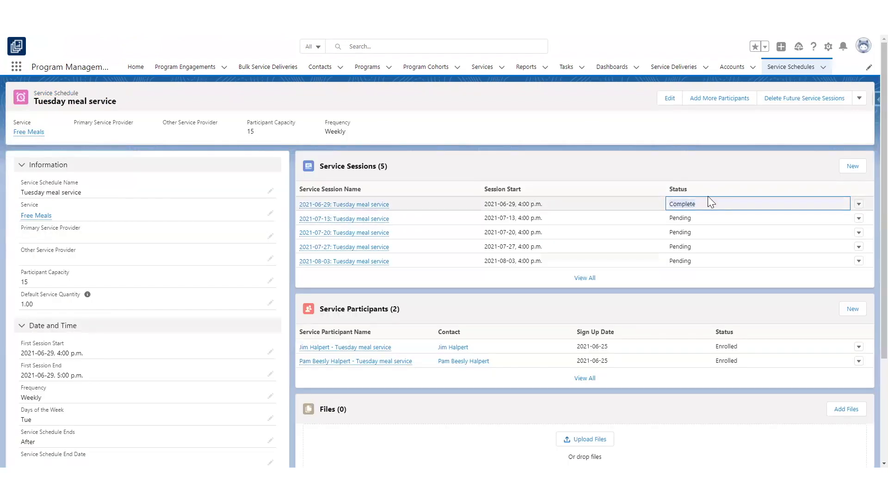
pyautogui.doubleClick(677, 204)
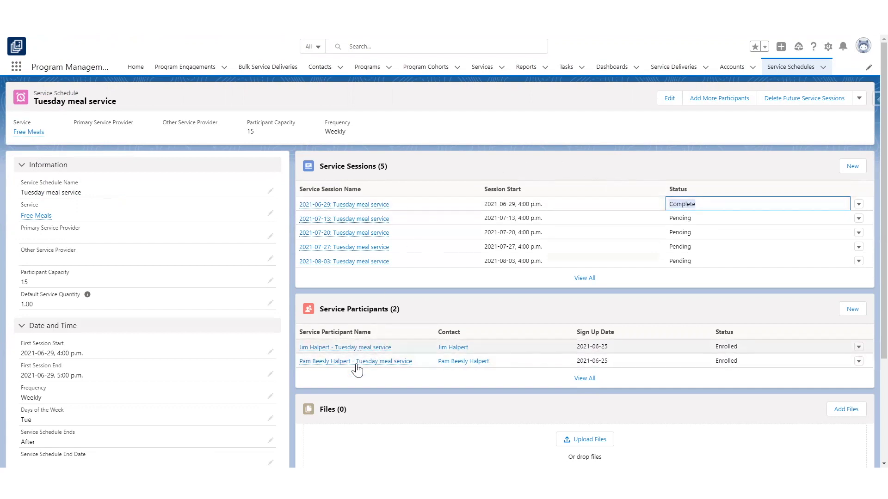
pyautogui.click(431, 296)
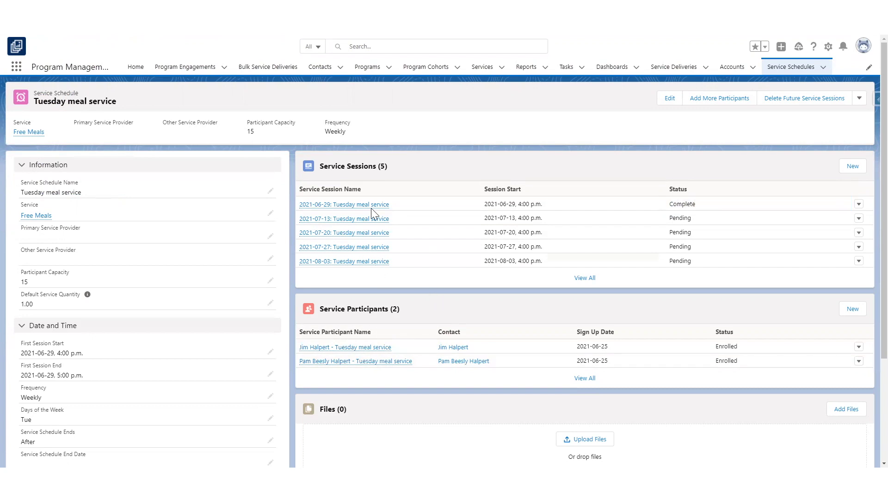
pyautogui.click(358, 205)
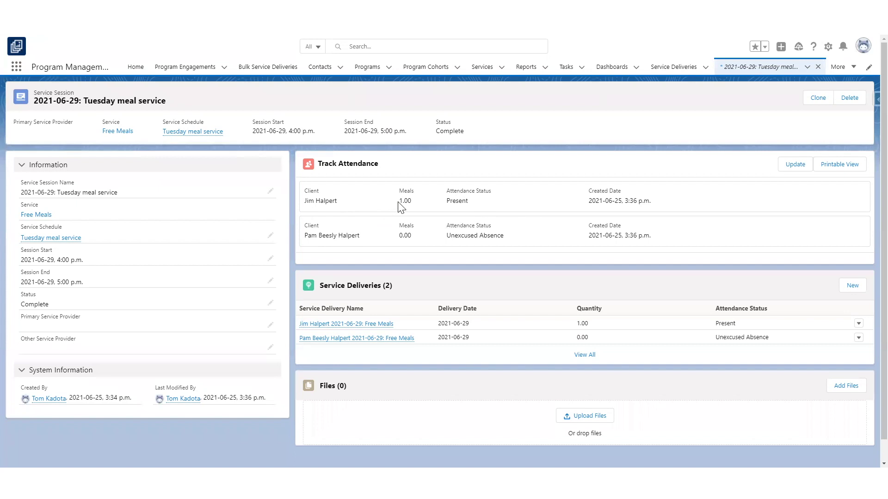
# Open the session's attendance for updating, view the second client's attendance status options and save the attendance.
pyautogui.moveTo(398, 203); pyautogui.dragTo(433, 203)
pyautogui.click(795, 164)
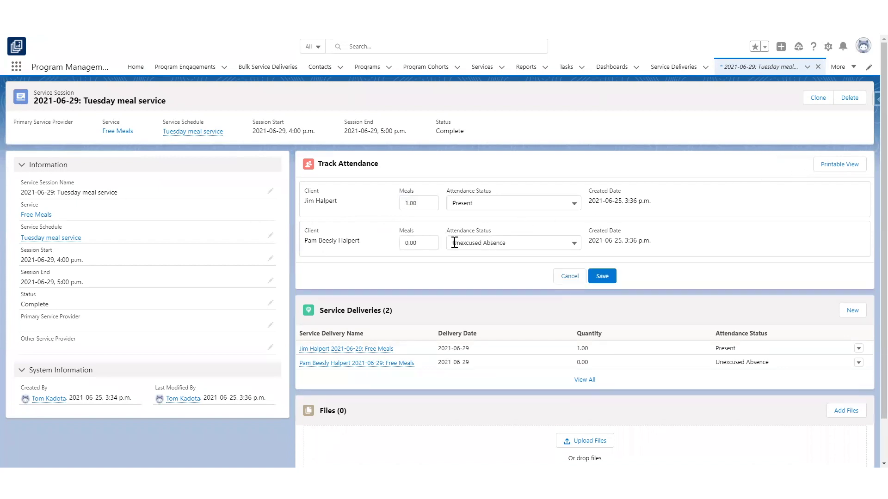
pyautogui.click(506, 244)
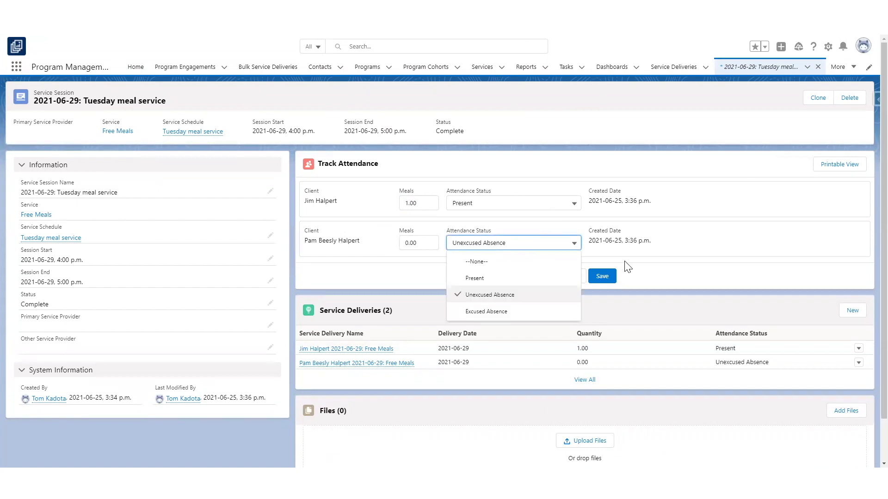
pyautogui.click(643, 276)
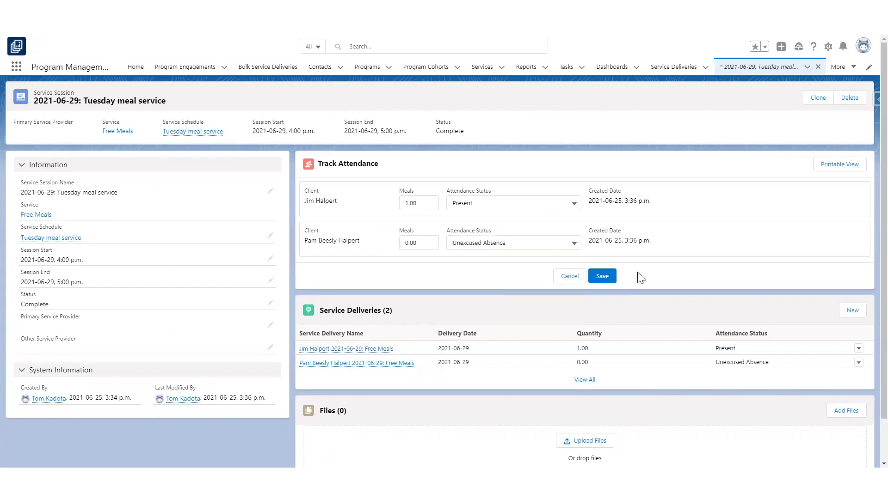
pyautogui.click(599, 278)
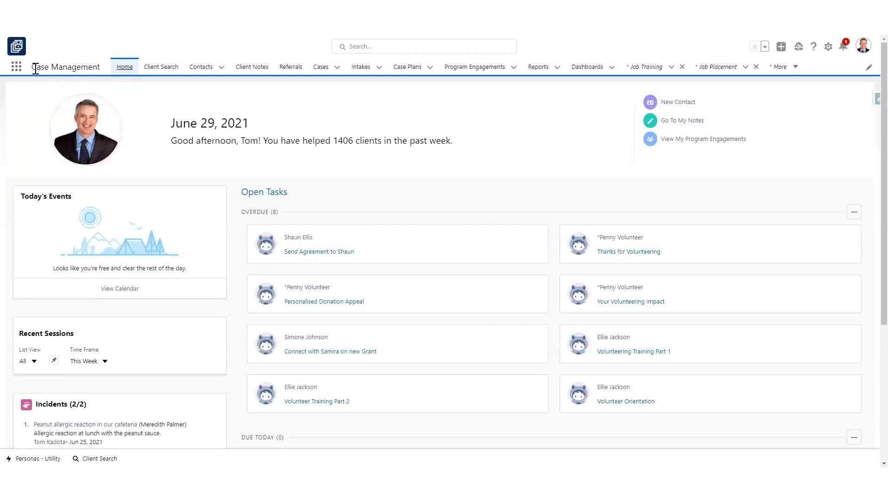
# Examine the Case Management home page, reading the app name, the greeting with the weekly client summary, and Today's Events.
pyautogui.moveTo(32, 68)
pyautogui.mouseDown()
pyautogui.moveTo(102, 68)
pyautogui.moveTo(33, 67)
pyautogui.mouseUp()
pyautogui.click(163, 101)
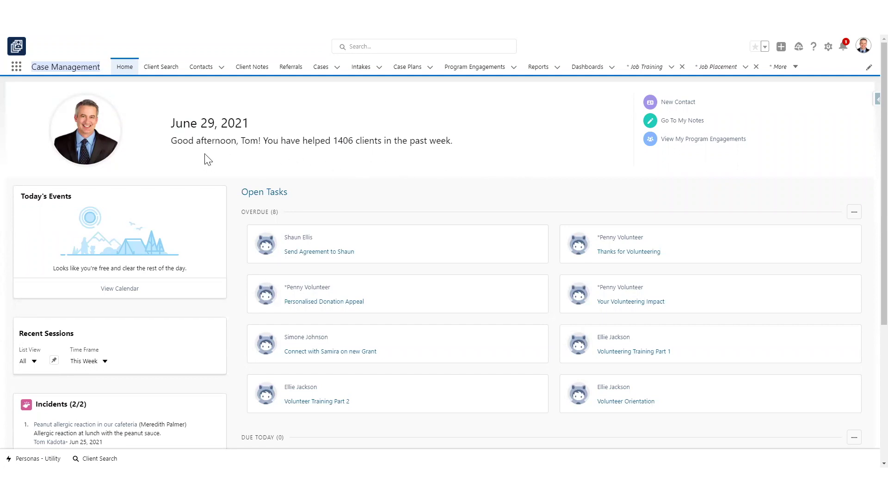
pyautogui.moveTo(452, 141); pyautogui.dragTo(162, 138)
pyautogui.click(158, 153)
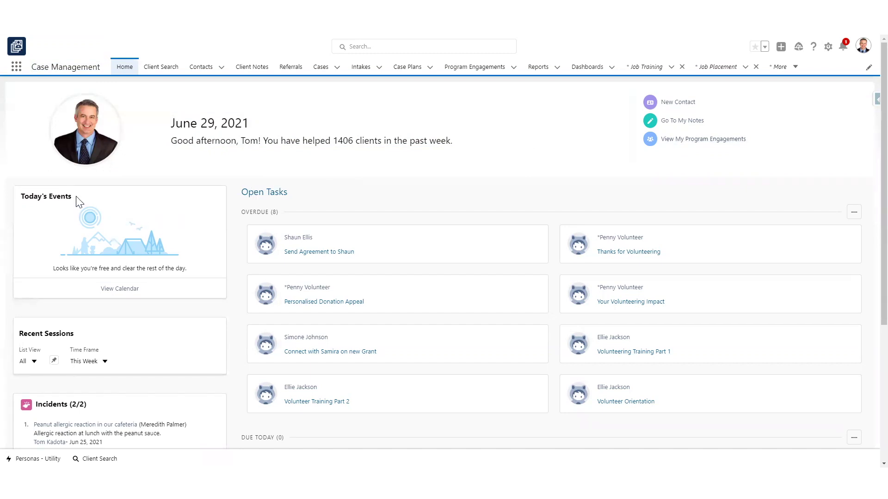
pyautogui.moveTo(77, 199); pyautogui.dragTo(21, 204)
# Set Recent Sessions to the Upcoming Service Sessions list view, trying the Last Week time frame before returning to This Week.
pyautogui.scroll(-3, 101, 231)
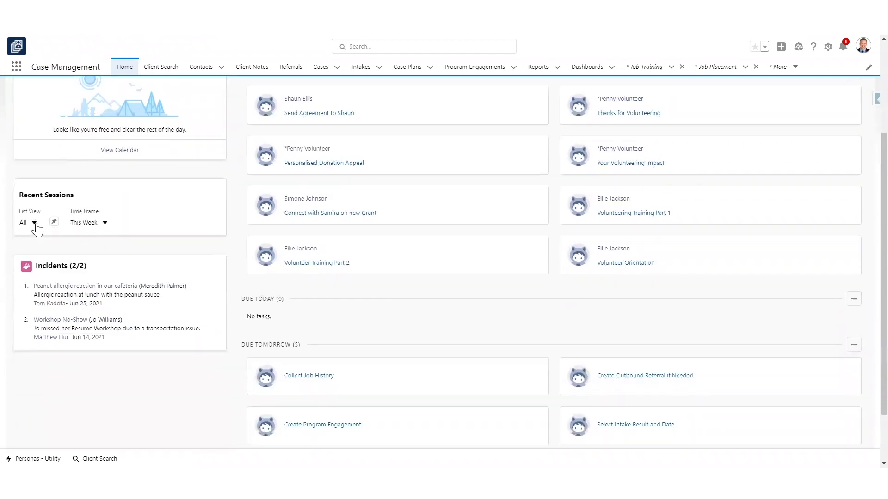
pyautogui.click(34, 223)
pyautogui.click(65, 259)
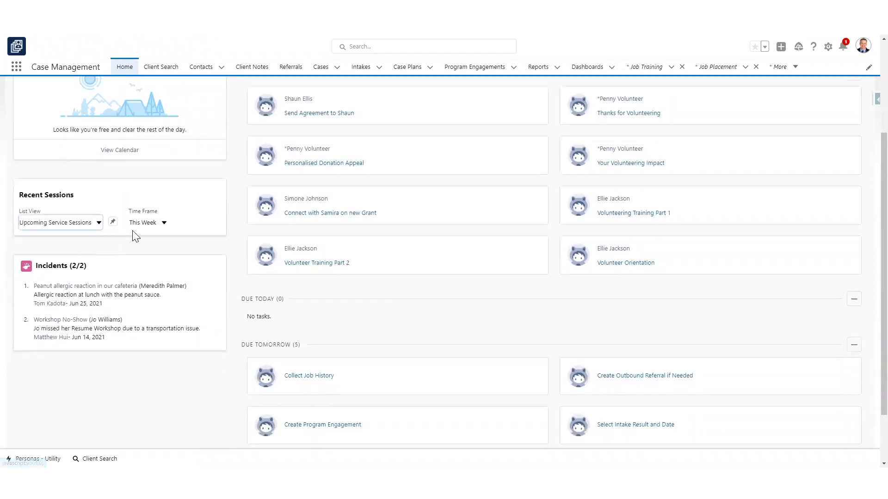
pyautogui.click(143, 223)
pyautogui.click(143, 244)
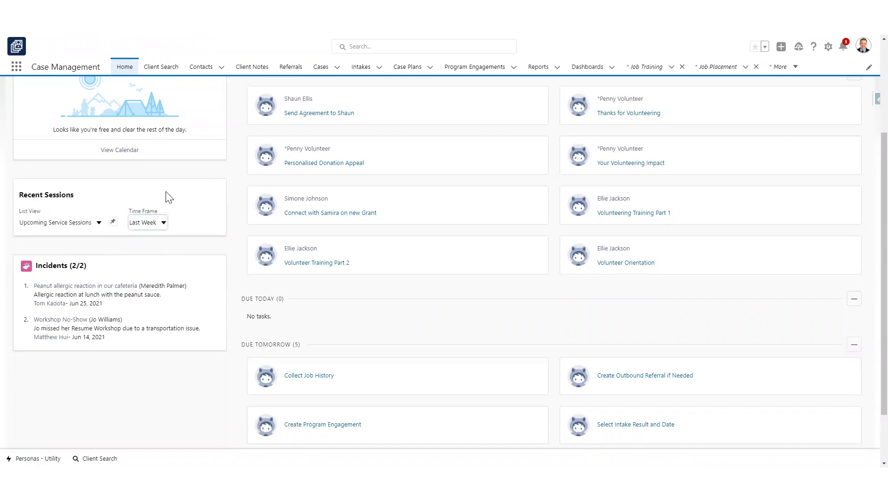
pyautogui.click(149, 223)
pyautogui.click(153, 239)
pyautogui.moveTo(76, 199); pyautogui.dragTo(23, 197)
pyautogui.click(101, 197)
# Read the two incidents on the home page, covering the peanut allergic reaction and the workshop no-show.
pyautogui.moveTo(162, 296); pyautogui.dragTo(36, 290)
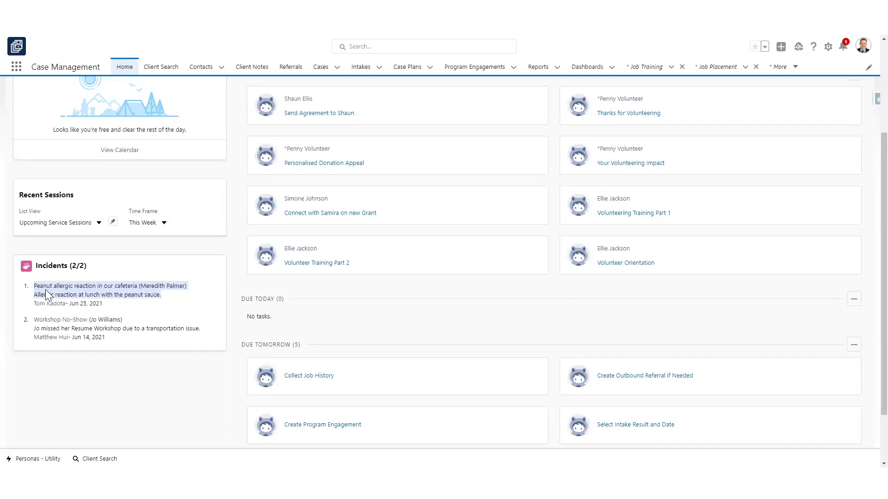
pyautogui.click(137, 296)
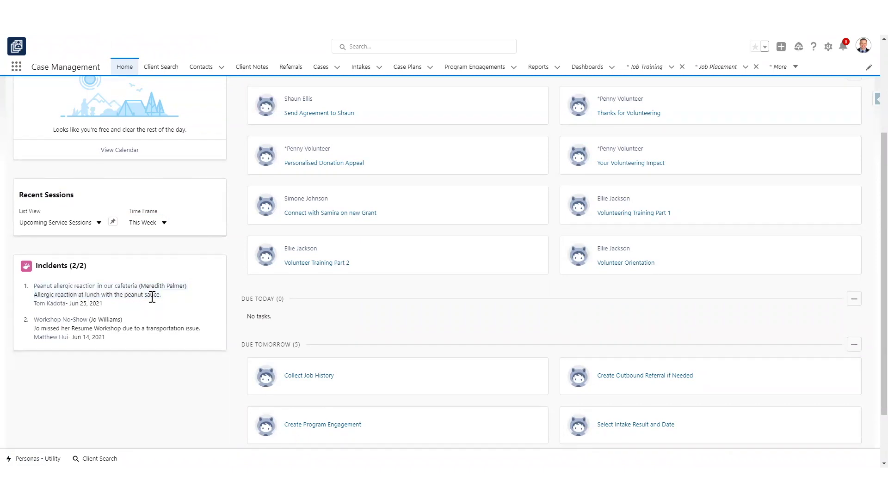
pyautogui.moveTo(161, 298); pyautogui.dragTo(34, 286)
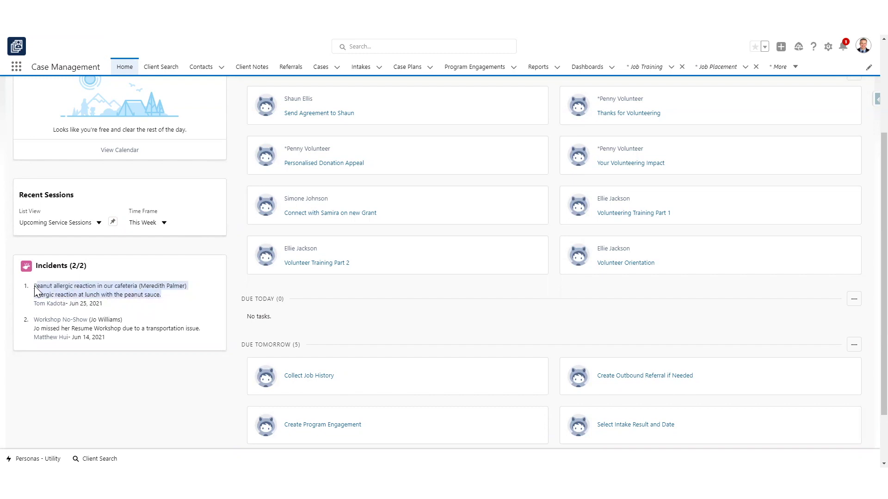
pyautogui.click(72, 328)
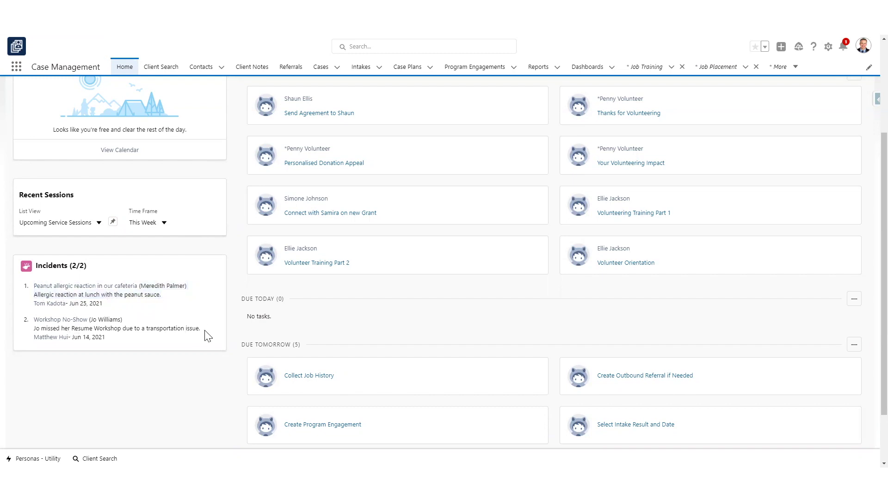
pyautogui.moveTo(206, 334); pyautogui.dragTo(29, 320)
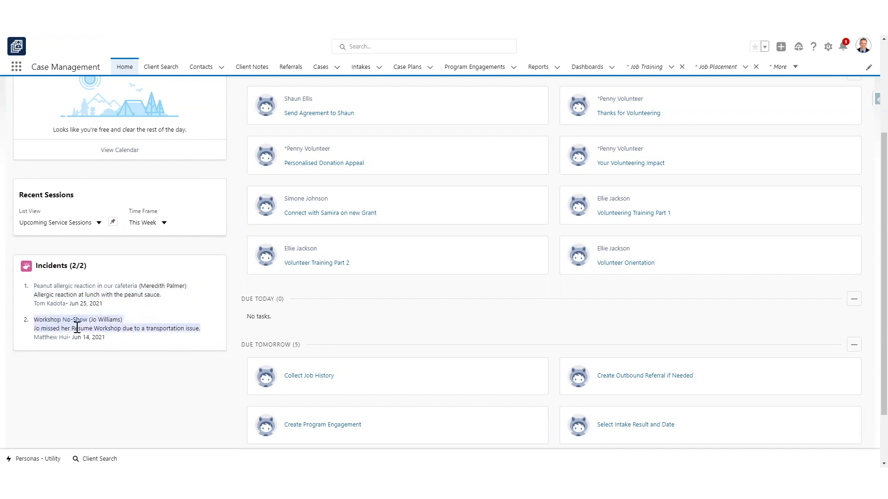
pyautogui.click(116, 326)
# Review the Open Tasks on the home page, going through the overdue, due today and due tomorrow groups.
pyautogui.scroll(3, 121, 328)
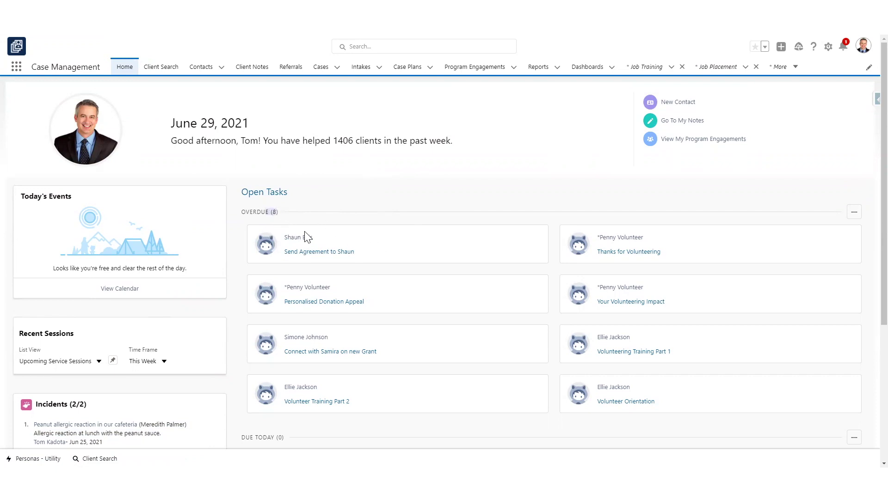
pyautogui.moveTo(360, 255); pyautogui.dragTo(284, 252)
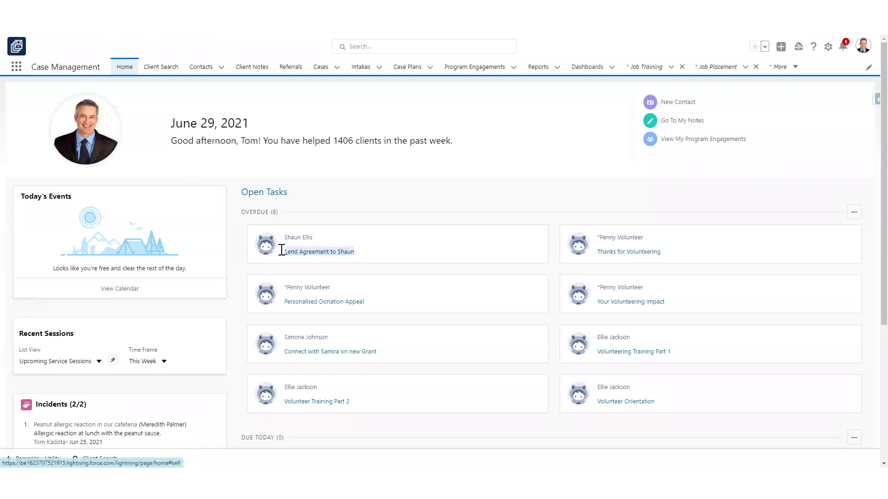
pyautogui.click(674, 254)
pyautogui.moveTo(618, 250); pyautogui.dragTo(664, 233)
pyautogui.click(664, 234)
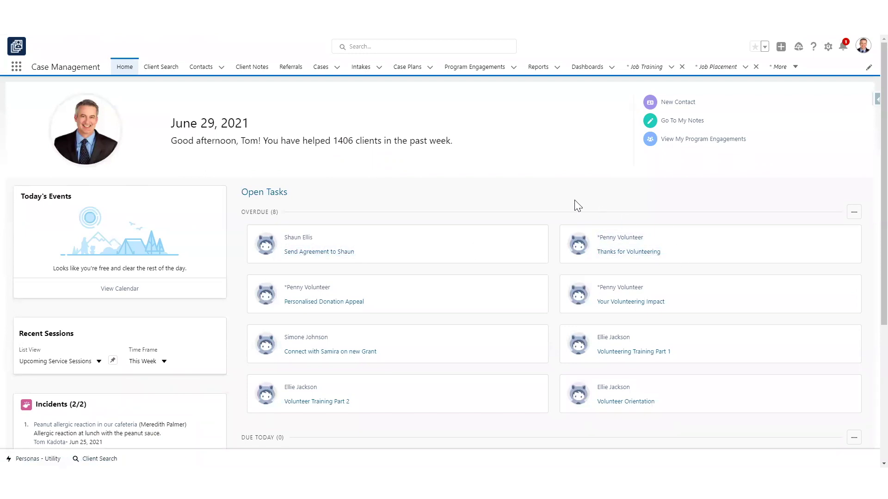
pyautogui.scroll(-3, 575, 203)
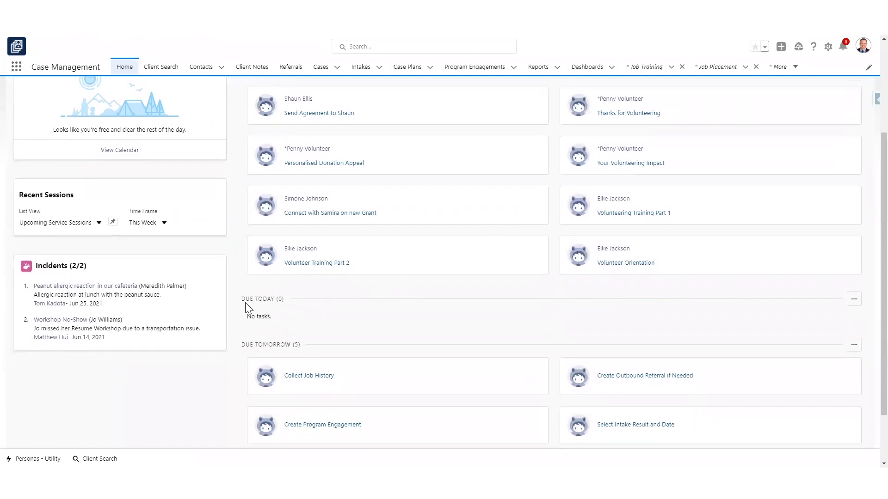
pyautogui.moveTo(245, 301); pyautogui.dragTo(295, 296)
pyautogui.scroll(-2, 295, 296)
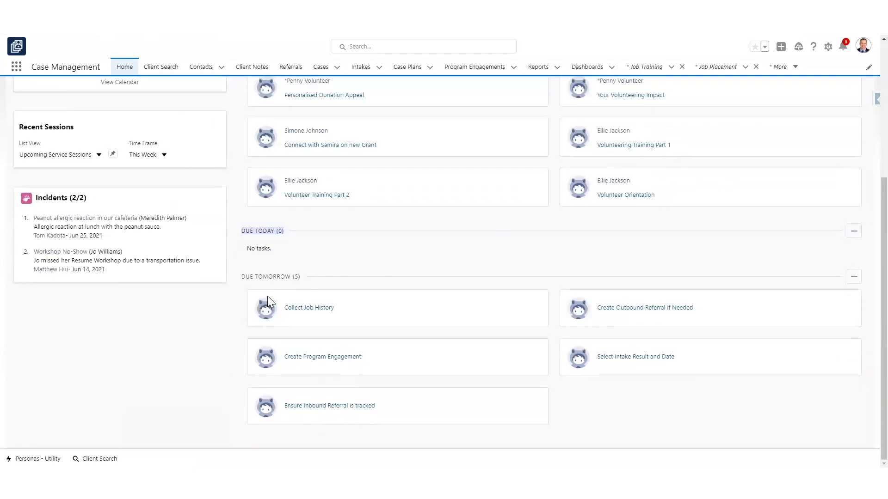
pyautogui.click(304, 280)
pyautogui.scroll(3, 305, 279)
pyautogui.scroll(2, 304, 280)
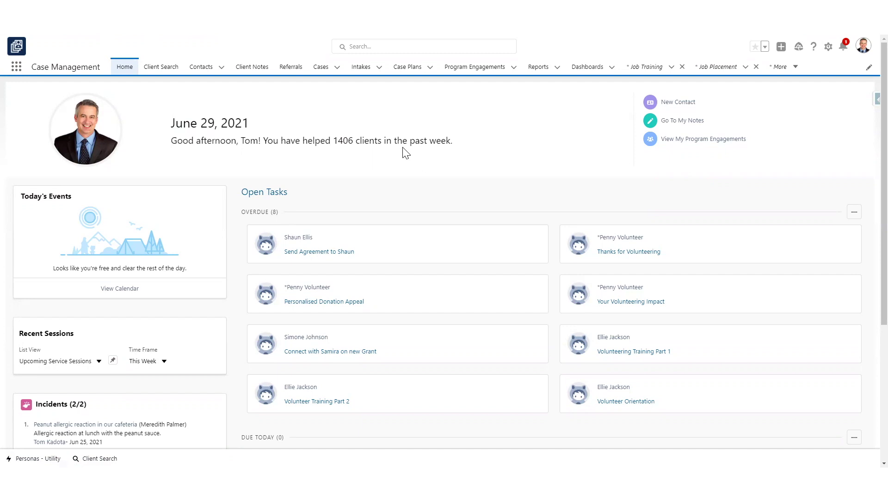
# Open the Cases list and start a new case with the Inbound Referral record type.
pyautogui.click(316, 80)
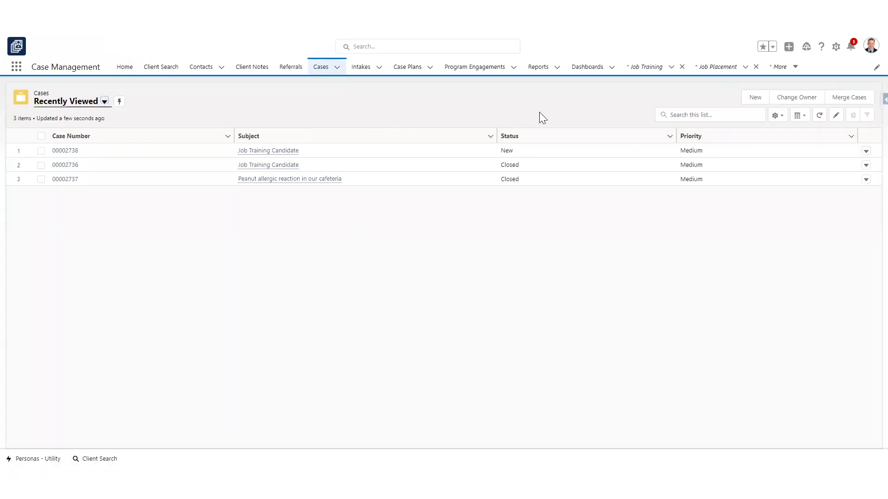
pyautogui.click(755, 97)
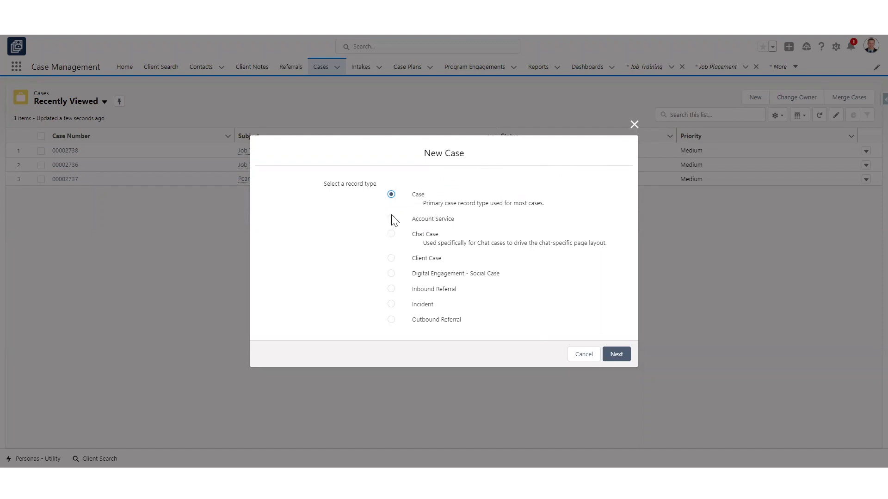
pyautogui.click(391, 289)
pyautogui.click(620, 360)
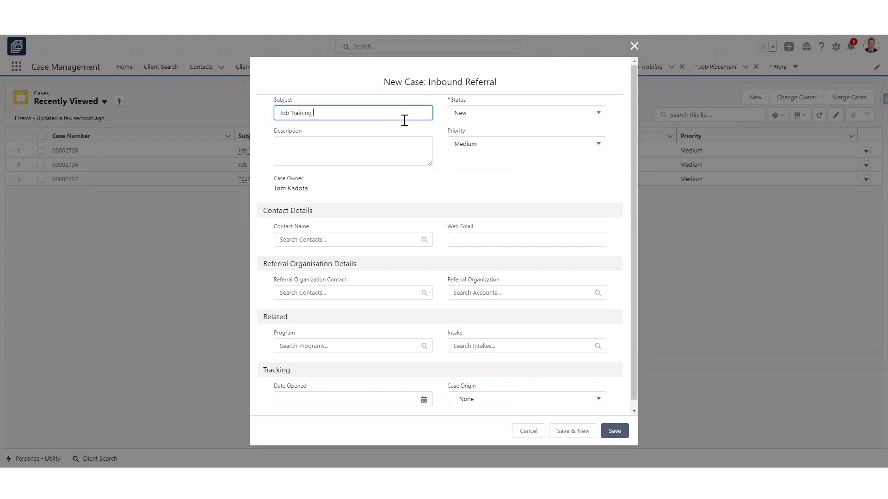
# Enter the subject "Job Training Candidate" with the candidate's name, status Working and description "Job Training candidate referral from partner organization.".
pyautogui.write('Job Training Candidate - Dwight Schrute')
pyautogui.click(496, 116)
pyautogui.click(495, 103)
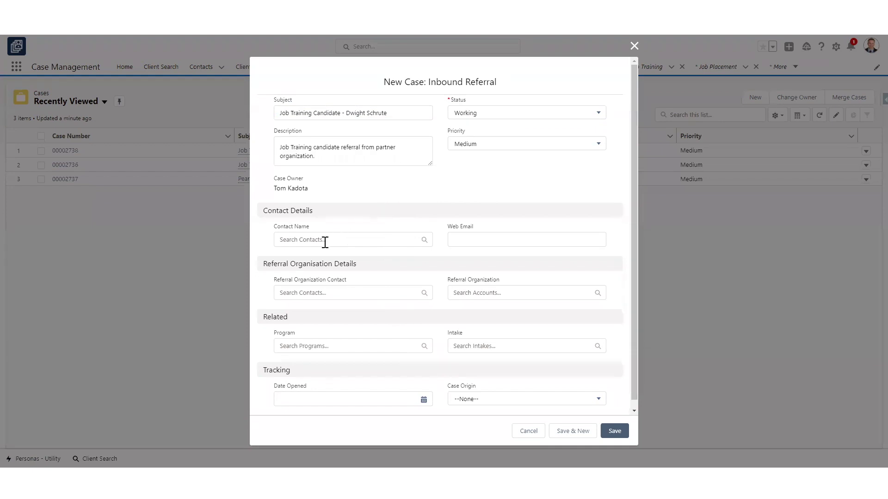
# Search for the candidate's full name as the case's contact and start creating a new contact.
pyautogui.click(327, 240)
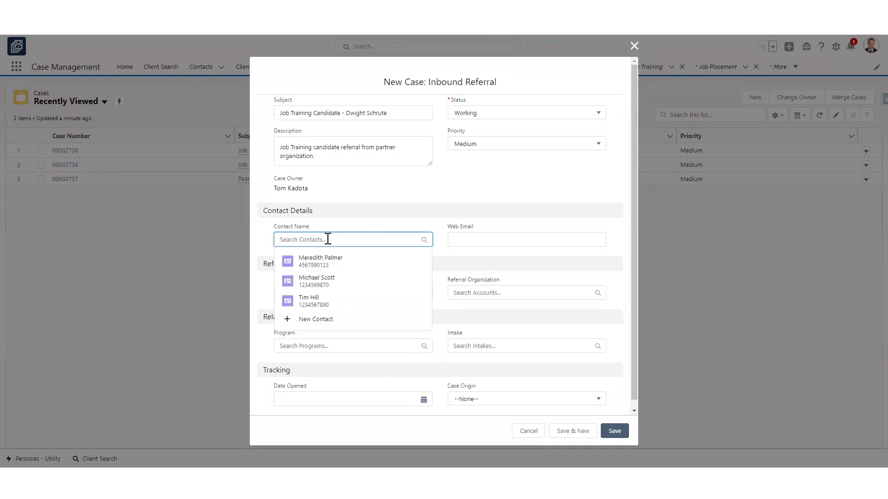
pyautogui.write('Dwight schrute')
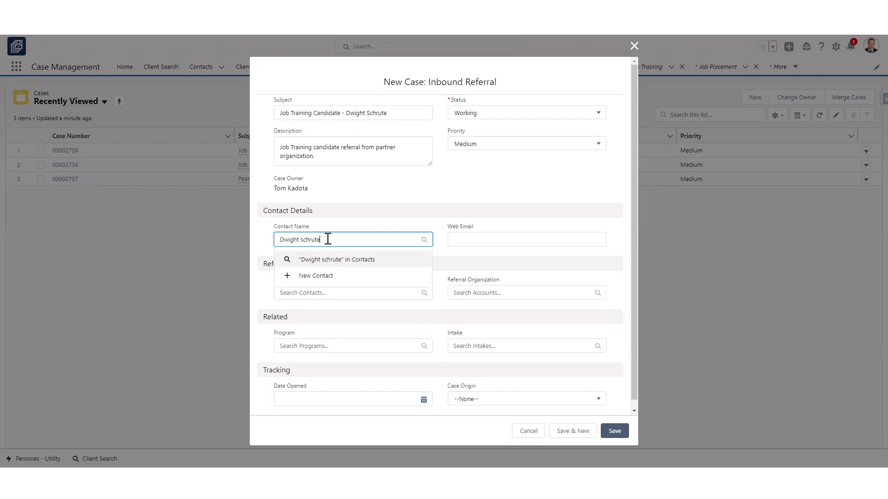
pyautogui.click(319, 276)
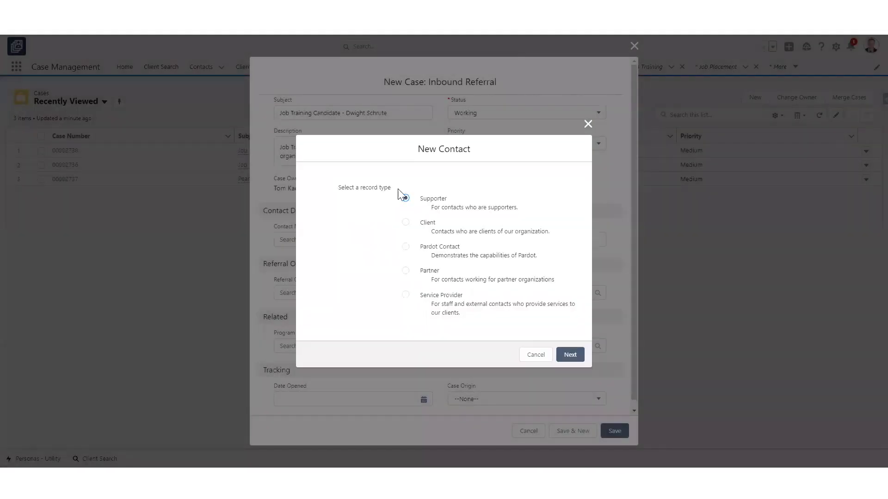
# Create the candidate as a Client contact with salutation Mr., lead source Referral, preferred phone None, and their name, birthdate, email and phone.
pyautogui.click(432, 224)
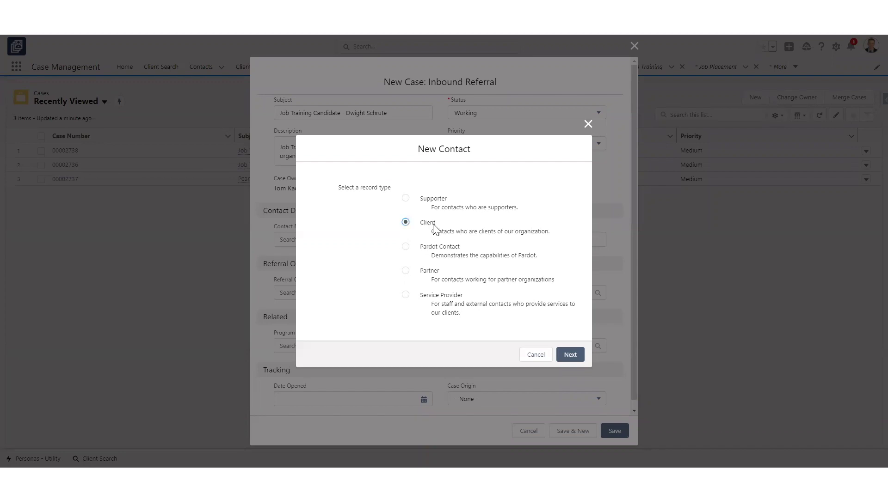
pyautogui.click(574, 356)
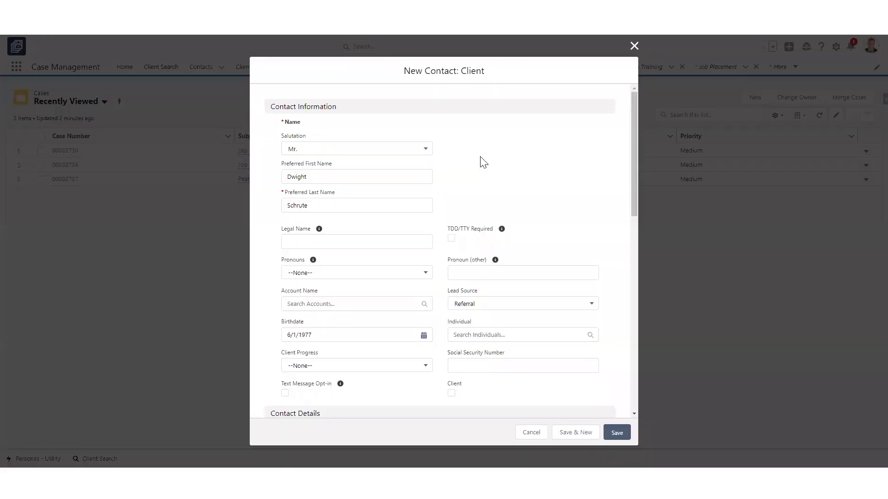
pyautogui.scroll(-4, 464, 166)
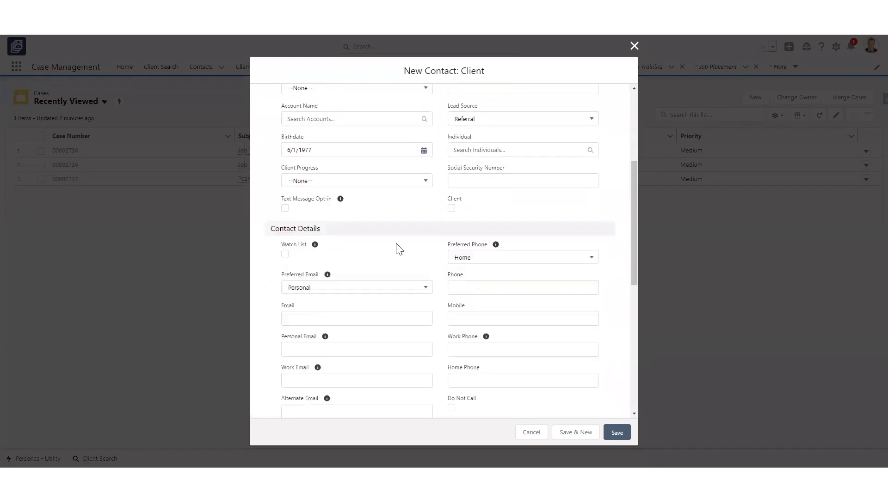
pyautogui.scroll(-1, 386, 248)
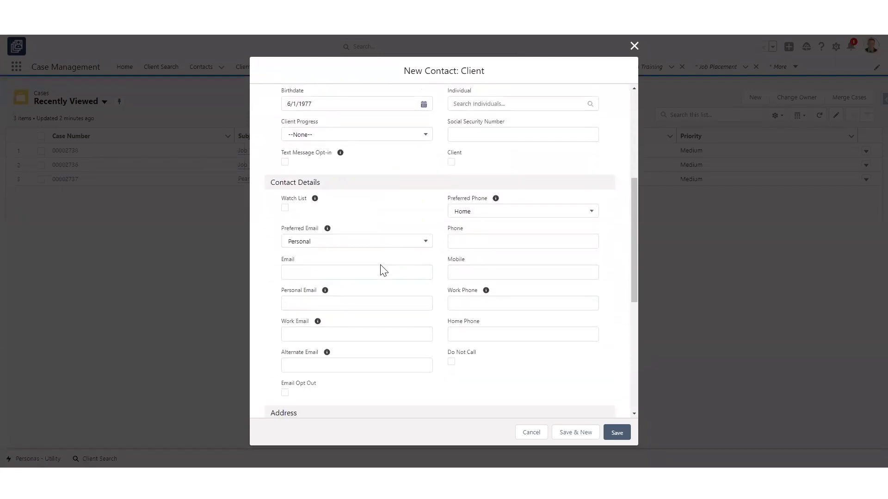
pyautogui.scroll(-1, 362, 261)
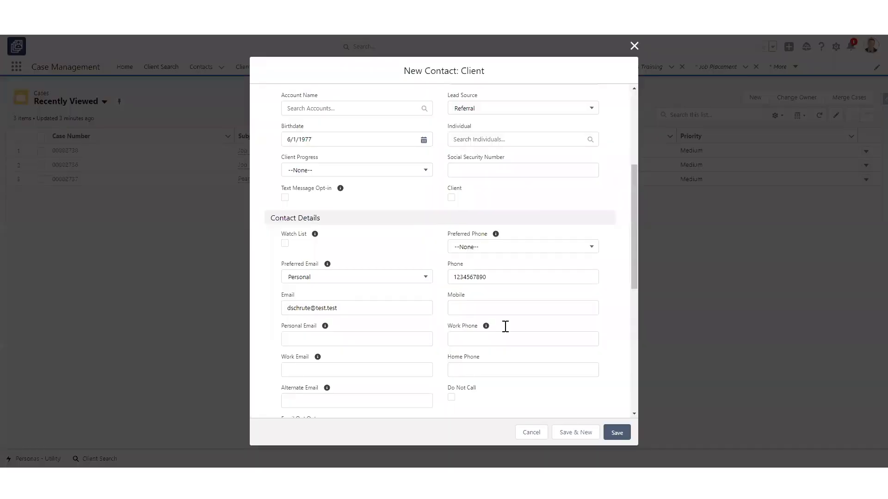
pyautogui.scroll(-2, 509, 328)
pyautogui.scroll(-4, 522, 340)
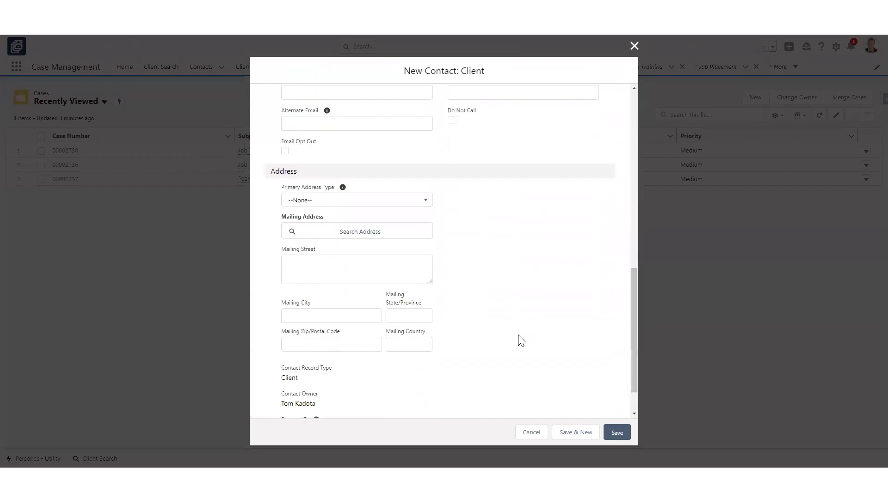
pyautogui.click(619, 434)
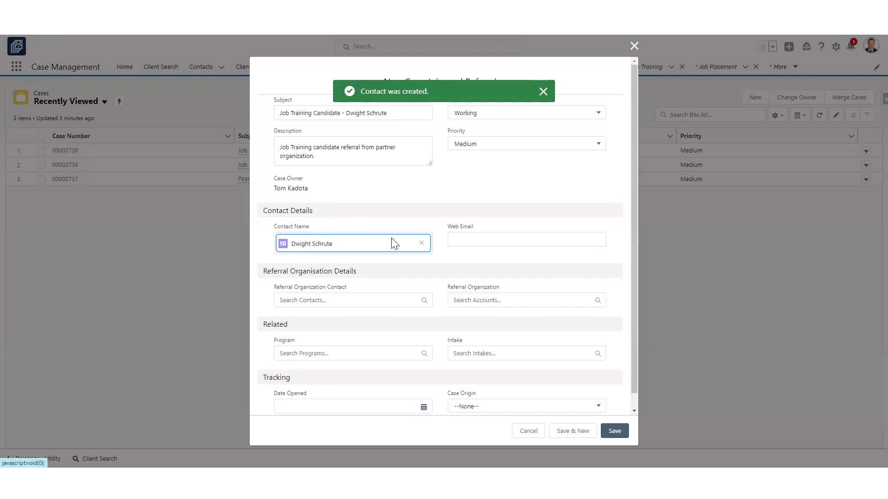
# Set the referral organization to Dunder Mifflin Inc. and select the partner's representative as the referral organization contact.
pyautogui.click(480, 243)
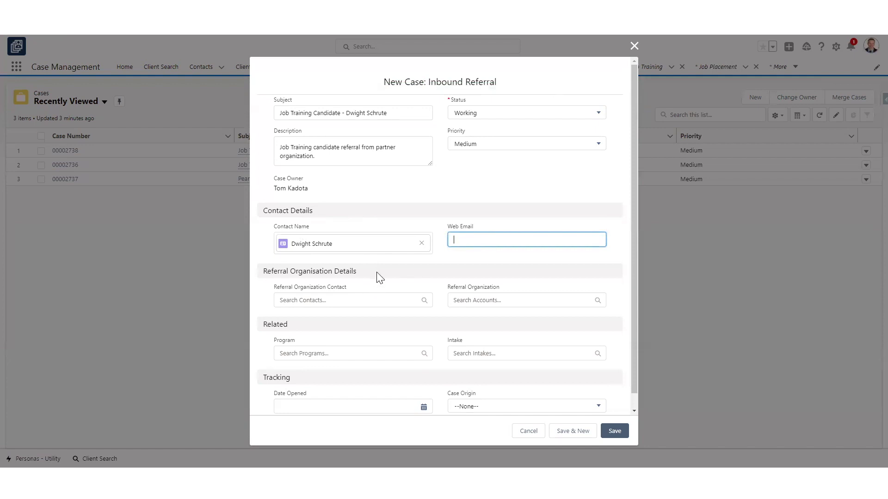
pyautogui.scroll(-1, 376, 278)
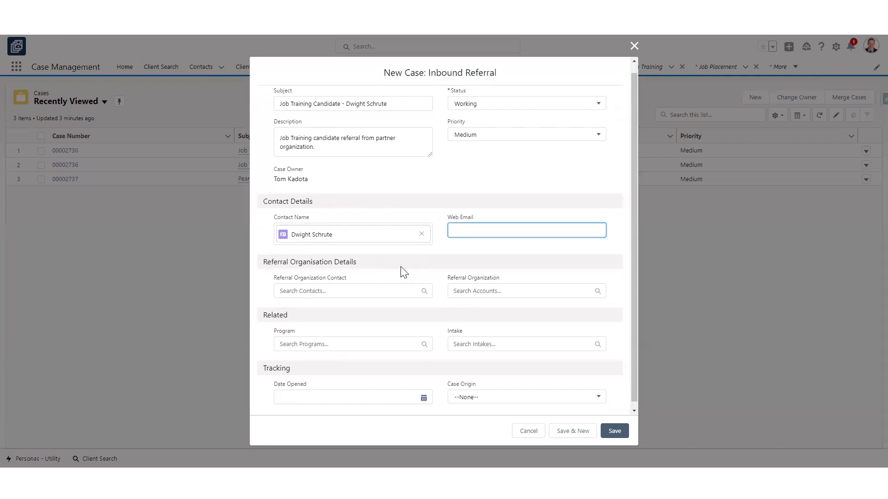
pyautogui.click(333, 283)
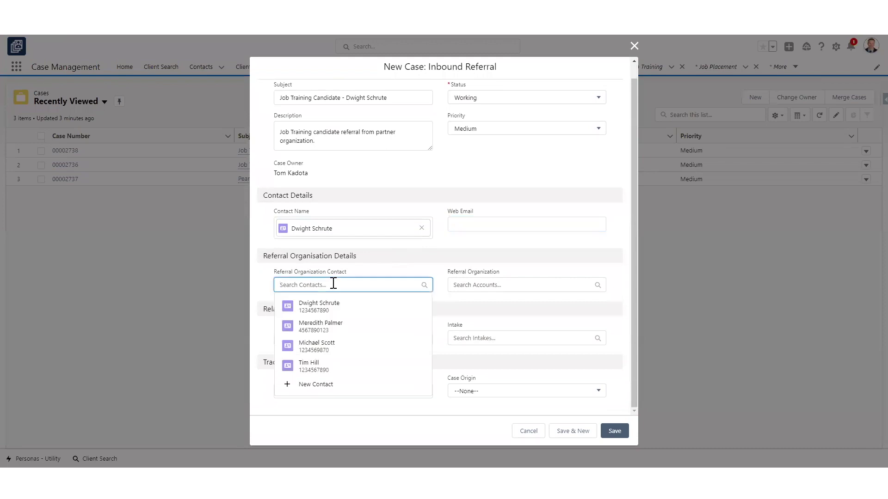
pyautogui.click(379, 264)
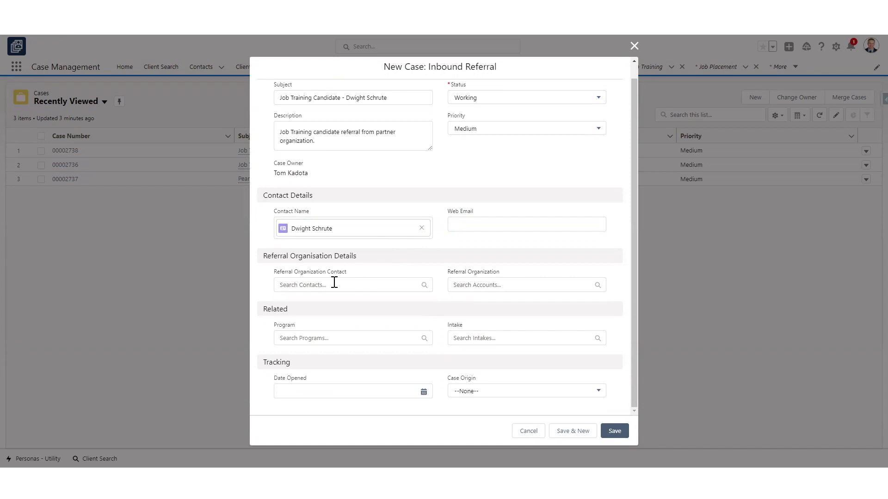
pyautogui.moveTo(348, 273); pyautogui.dragTo(285, 273)
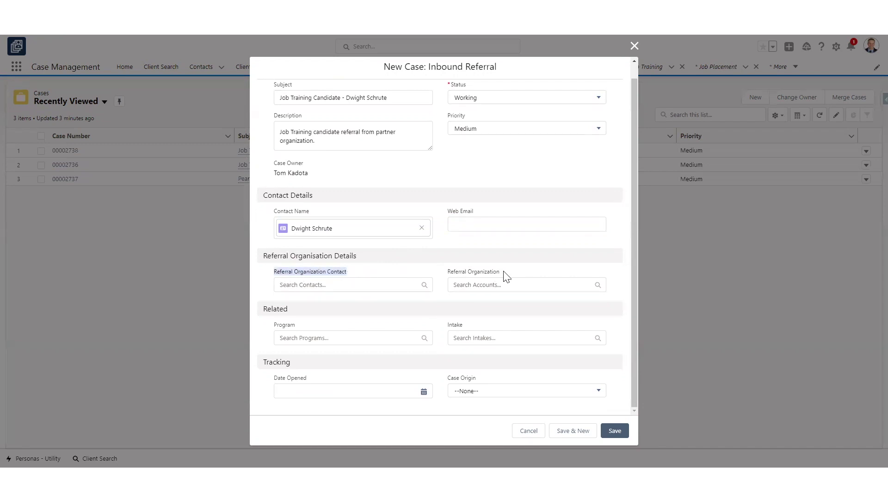
pyautogui.moveTo(504, 274); pyautogui.dragTo(446, 277)
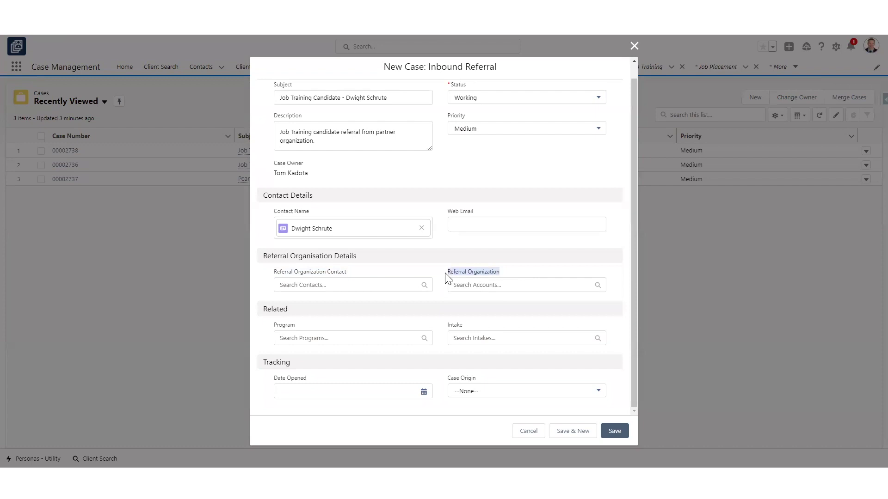
pyautogui.click(485, 286)
pyautogui.click(491, 307)
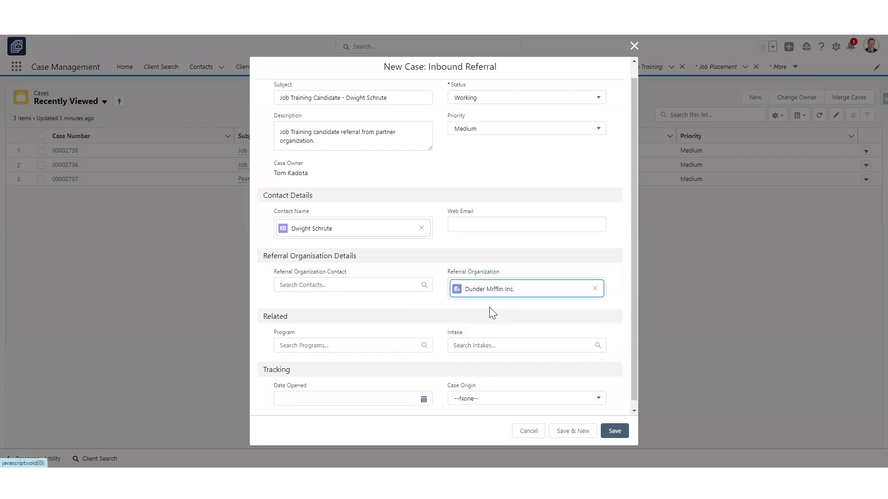
pyautogui.click(347, 285)
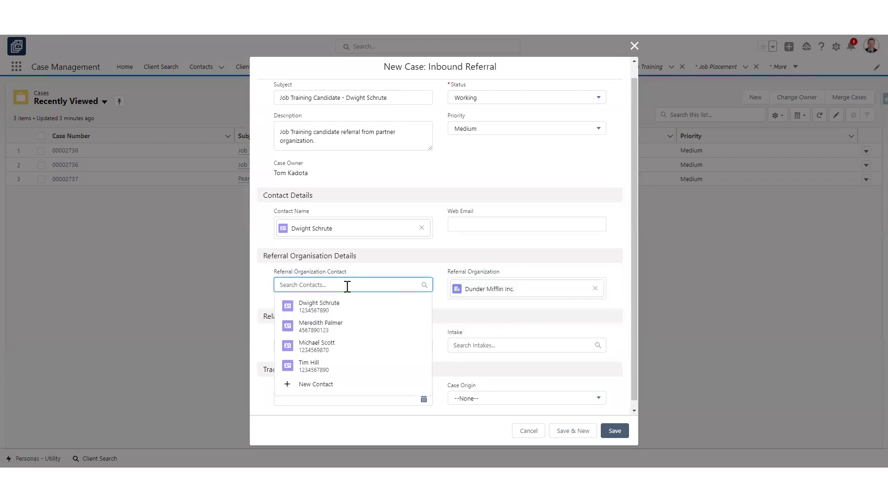
pyautogui.click(341, 346)
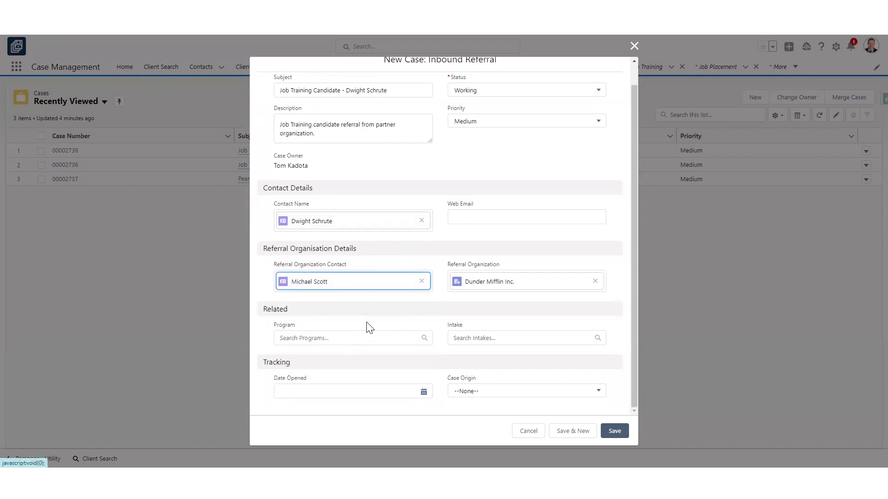
# Link the case to the Job Training program and check the available intakes without selecting one.
pyautogui.click(375, 342)
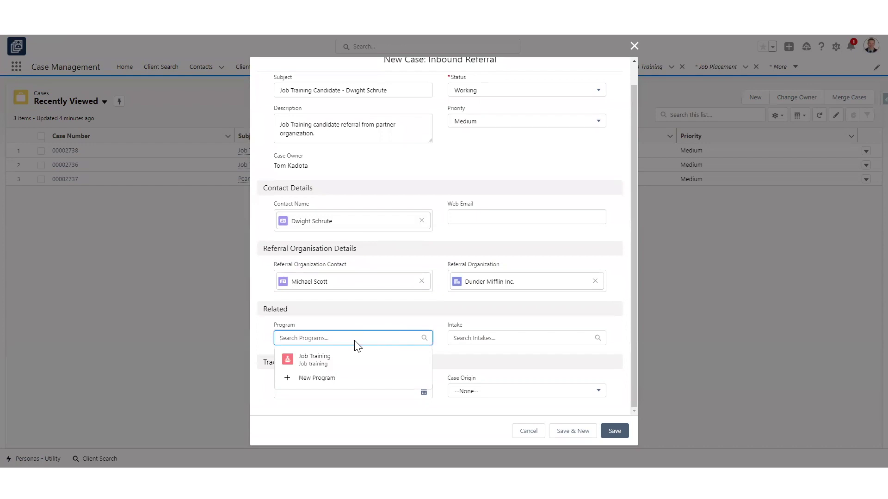
pyautogui.click(272, 331)
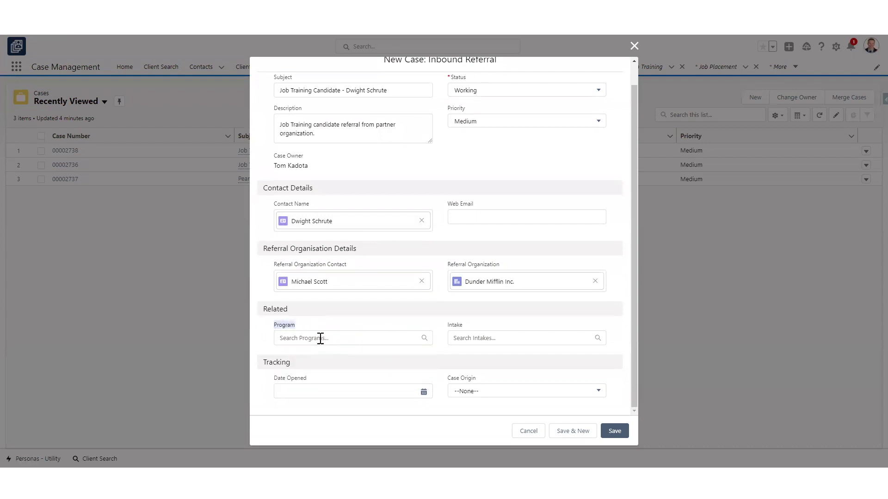
pyautogui.click(322, 338)
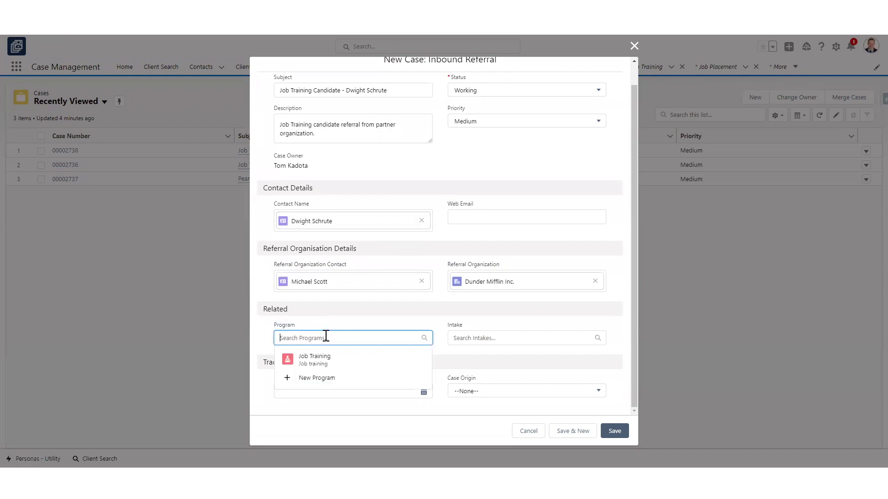
pyautogui.click(322, 364)
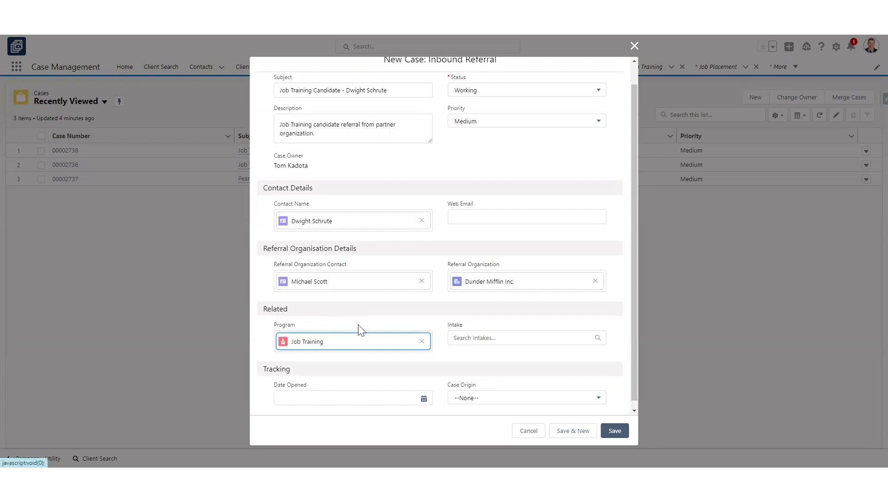
pyautogui.click(452, 334)
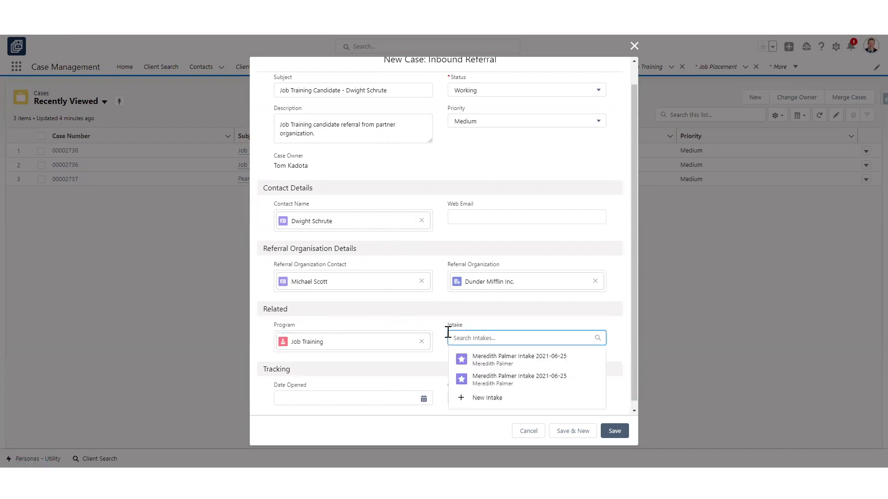
pyautogui.click(439, 335)
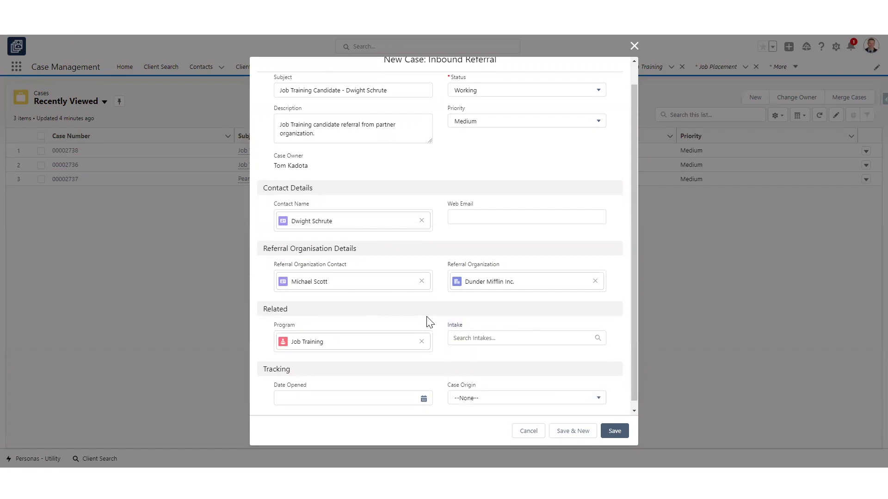
# Set the case origin to Referral, fill in the date opened and save the inbound referral case.
pyautogui.scroll(-1, 442, 314)
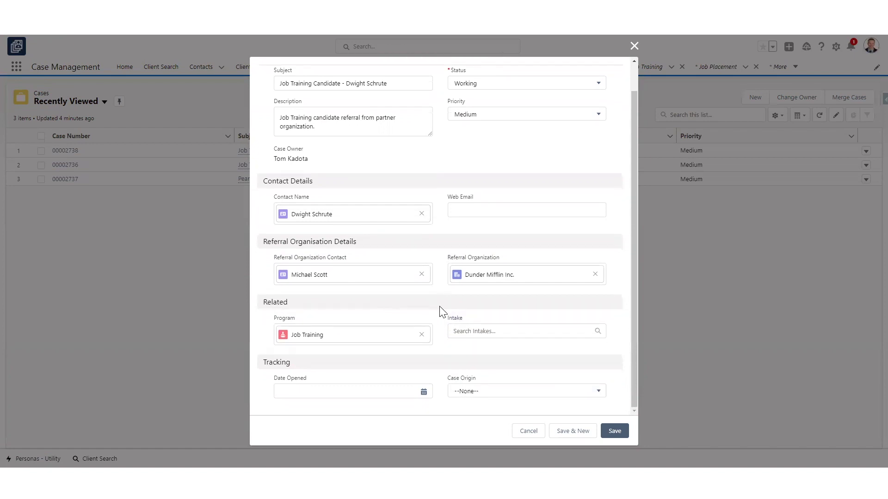
pyautogui.click(475, 395)
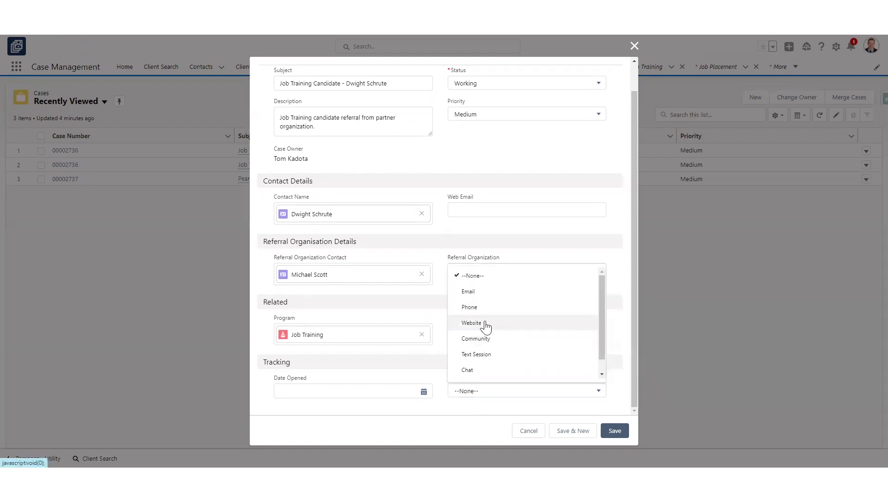
pyautogui.scroll(-1, 499, 342)
pyautogui.scroll(-1, 498, 342)
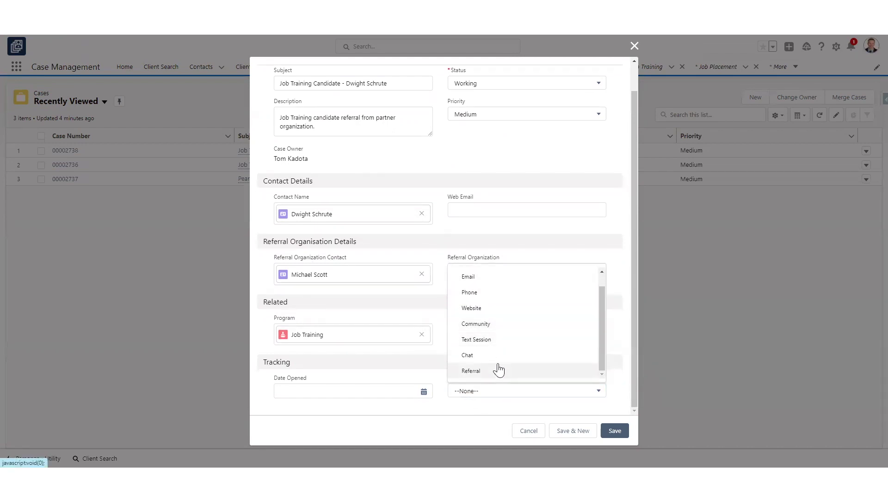
pyautogui.click(495, 368)
pyautogui.click(402, 394)
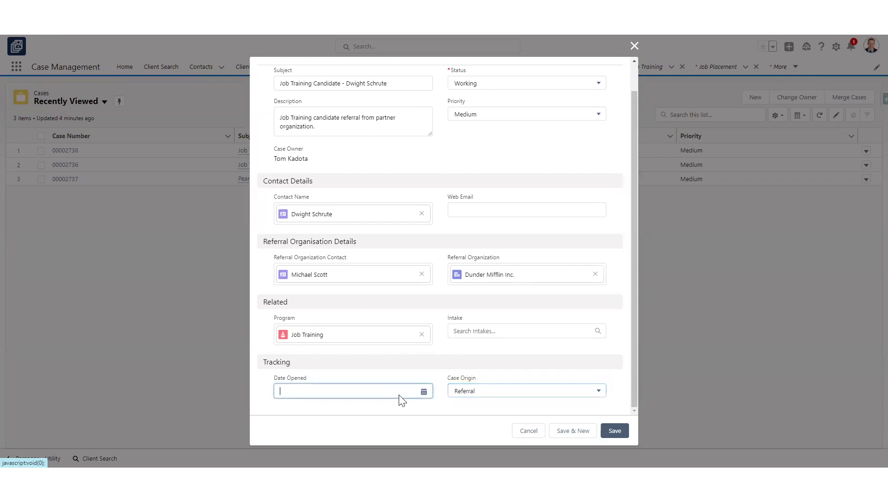
pyautogui.click(343, 407)
pyautogui.click(615, 432)
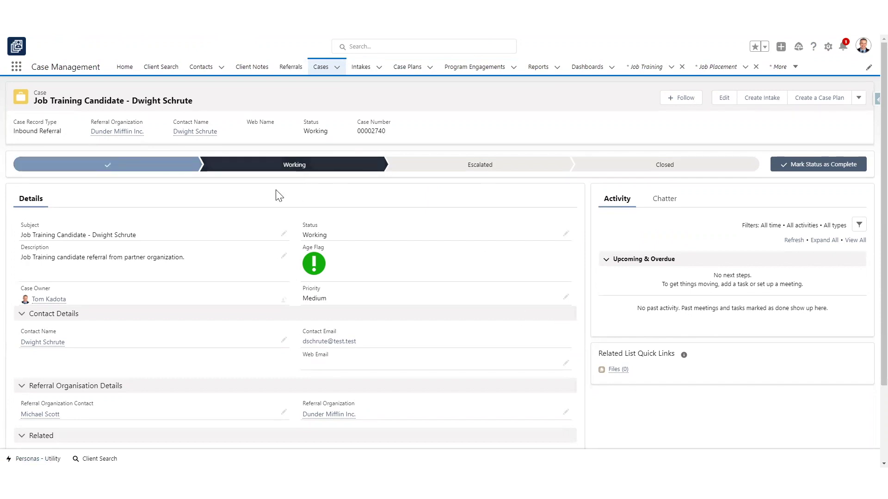
# Review the saved referral case's details and create an intake from it for the candidate.
pyautogui.scroll(-1, 217, 208)
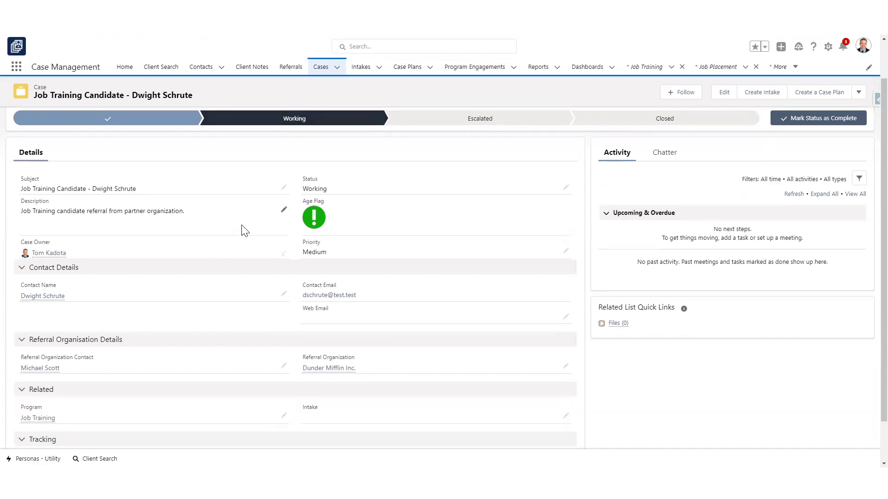
pyautogui.scroll(-1, 241, 229)
pyautogui.scroll(2, 242, 227)
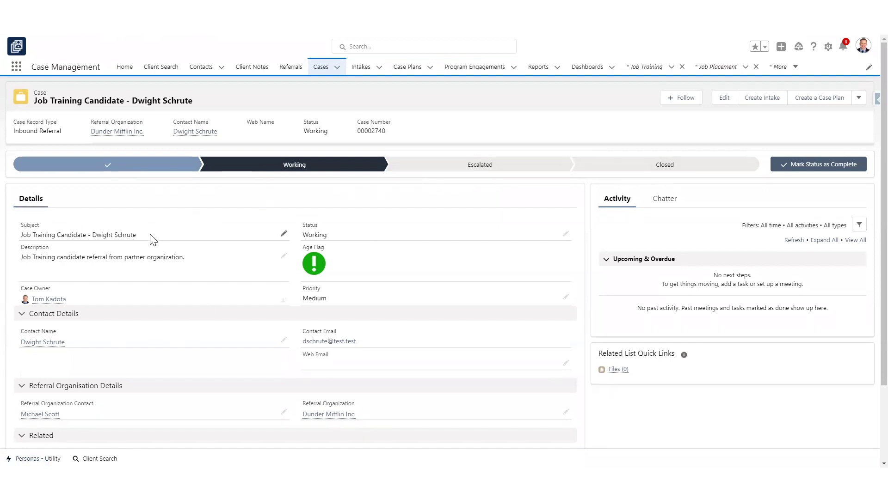
pyautogui.scroll(-1, 166, 233)
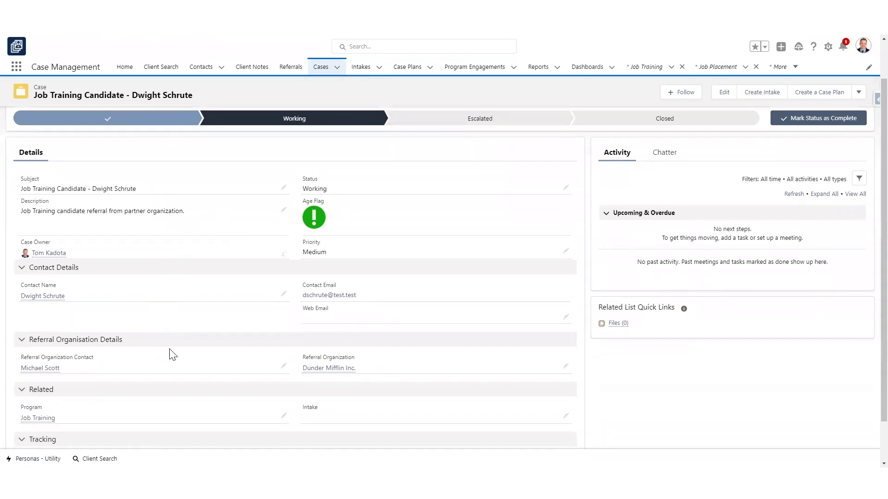
pyautogui.scroll(1, 278, 249)
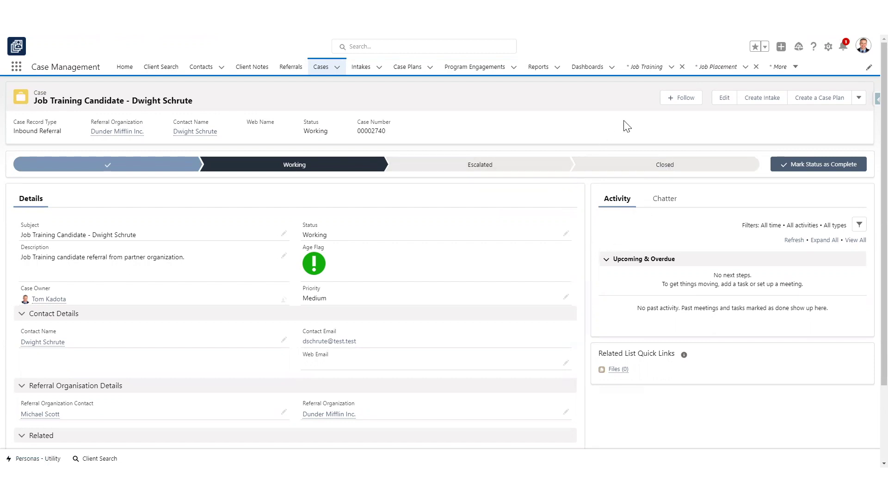
pyautogui.click(759, 107)
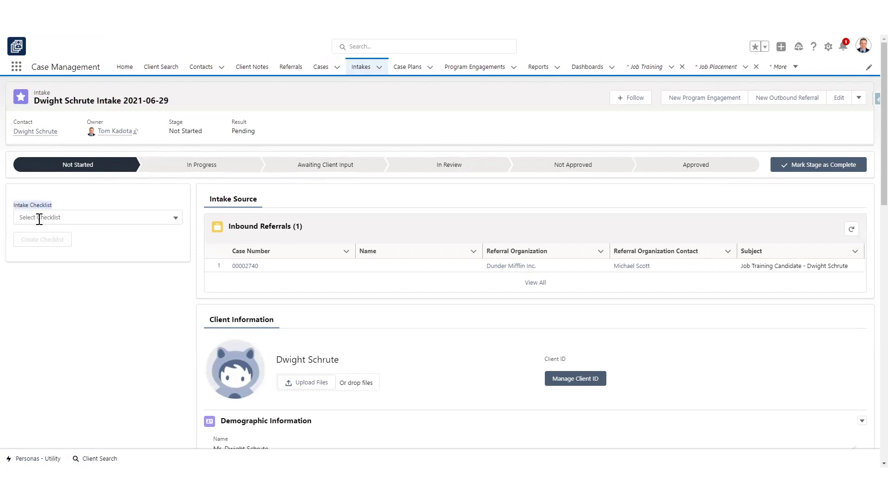
# Create the Job Readiness Program checklist on the intake and expand its Select Referral Source section.
pyautogui.click(86, 218)
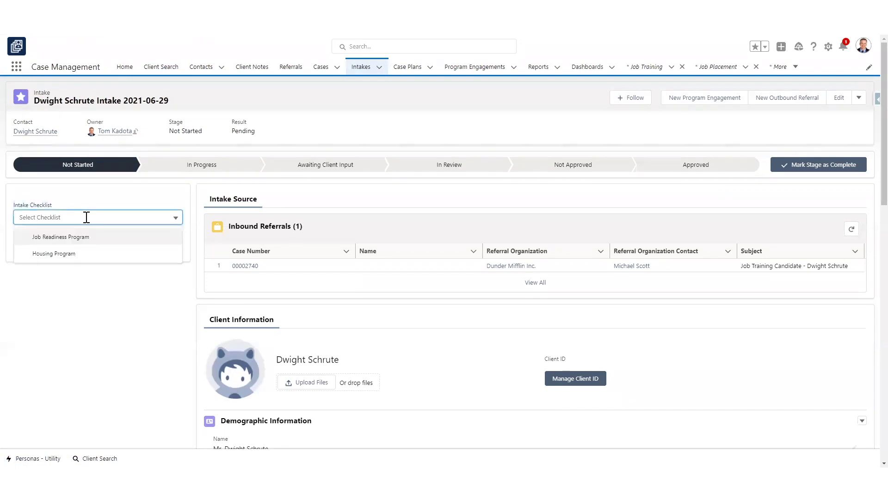
pyautogui.click(76, 239)
pyautogui.click(43, 239)
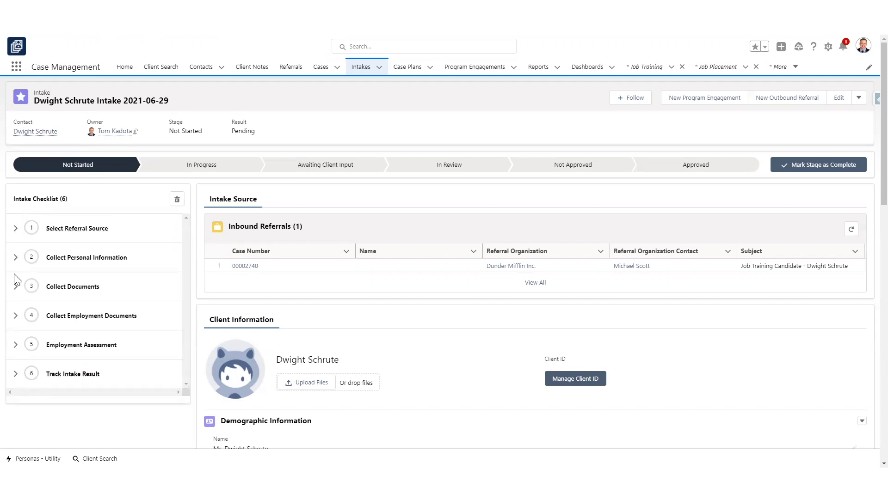
pyautogui.click(15, 234)
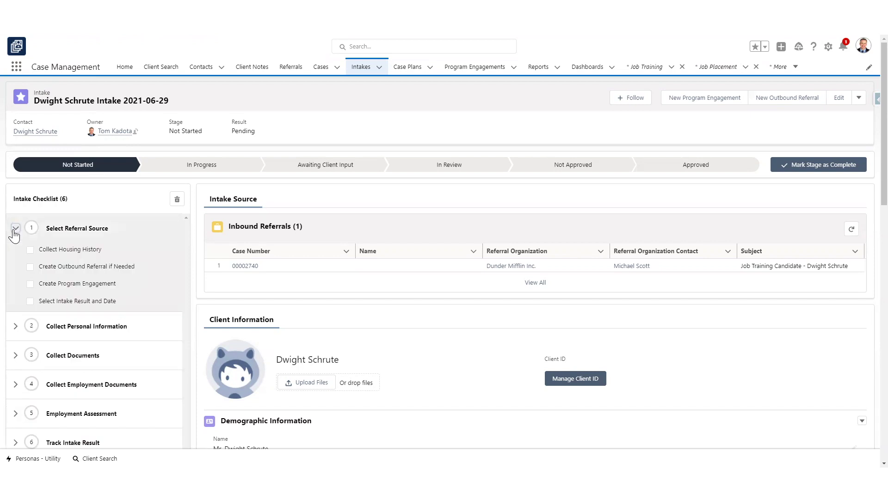
# Check off every task in the intake checklist sections from Select Referral Source through Employment Assessment.
pyautogui.scroll(-1, 40, 223)
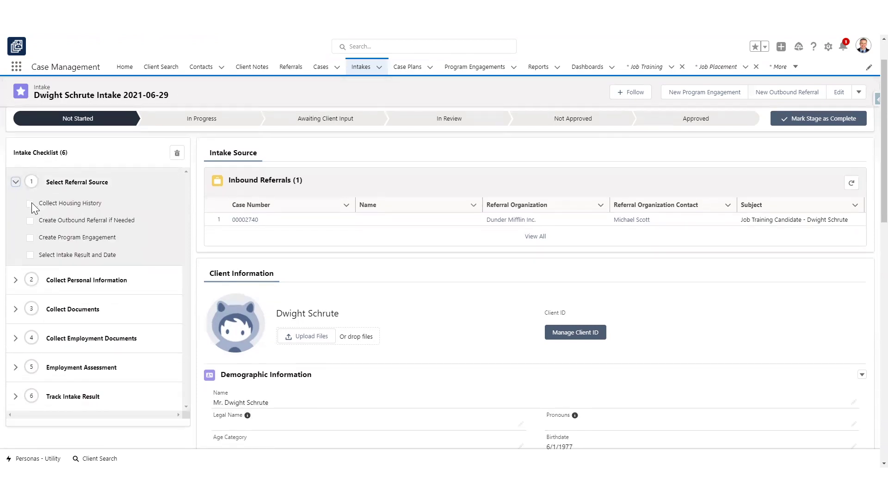
pyautogui.click(30, 205)
pyautogui.click(30, 221)
pyautogui.click(30, 256)
pyautogui.click(16, 280)
pyautogui.click(30, 301)
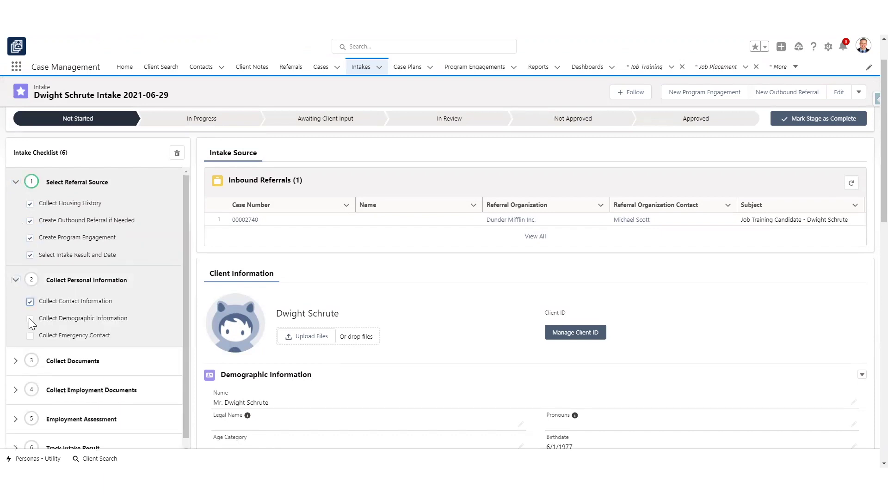
pyautogui.click(30, 319)
pyautogui.click(30, 335)
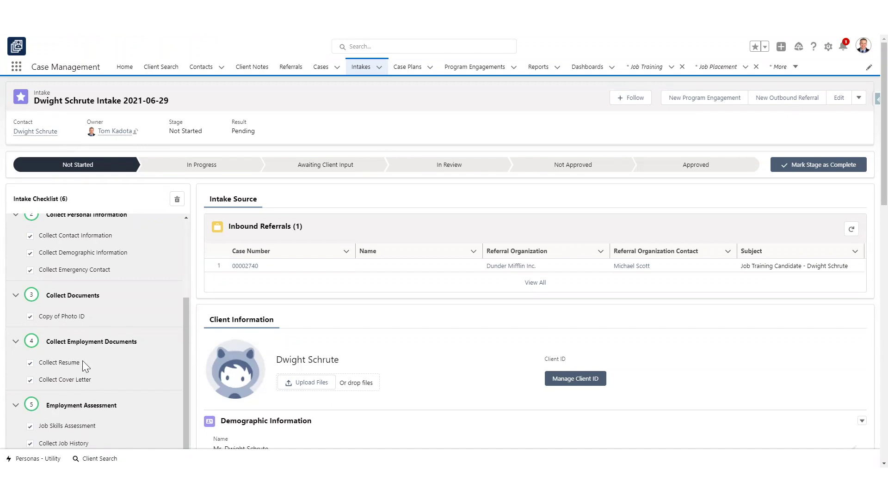
# Edit the client's demographic information on the intake and set the Age Category to Adult.
pyautogui.scroll(3, 117, 322)
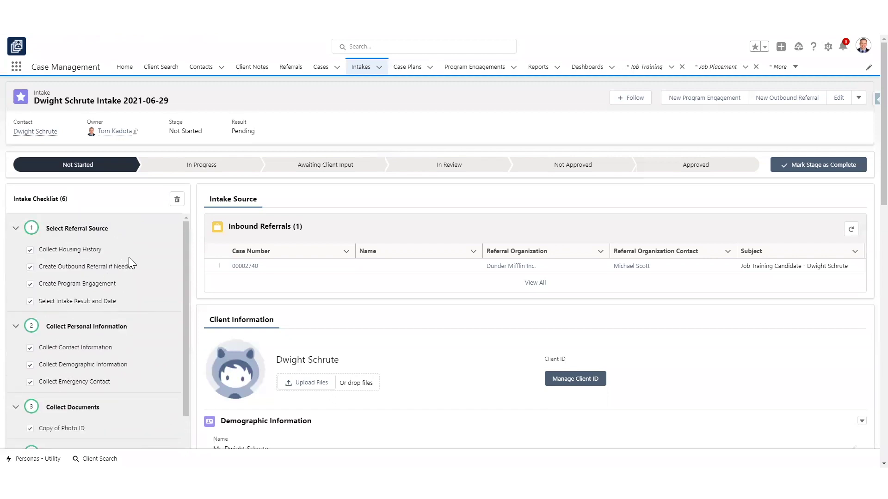
pyautogui.scroll(-2, 46, 338)
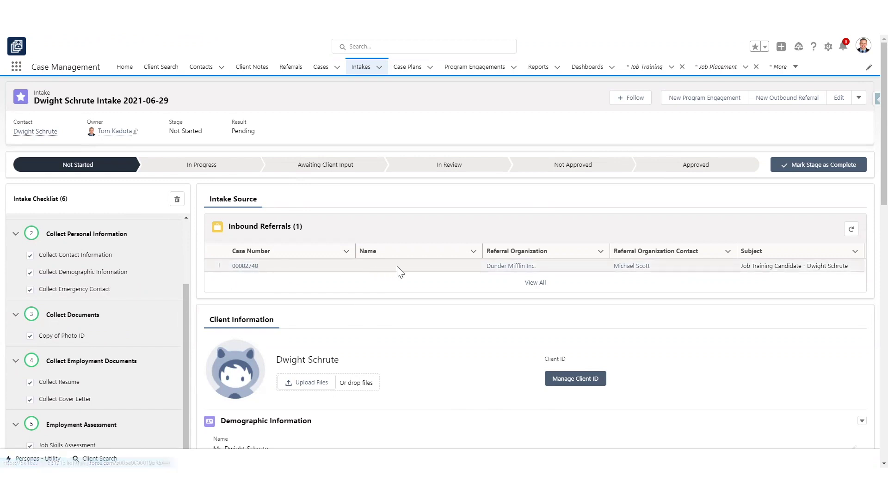
pyautogui.scroll(-1, 373, 186)
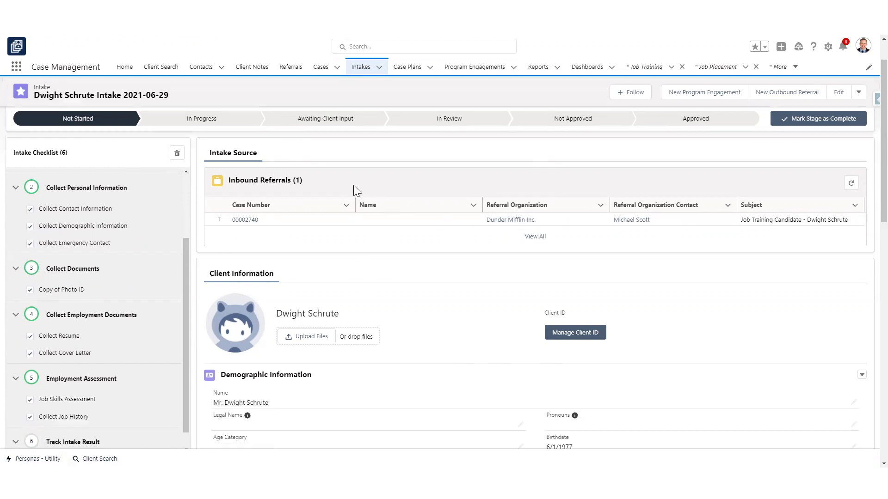
pyautogui.scroll(-3, 353, 188)
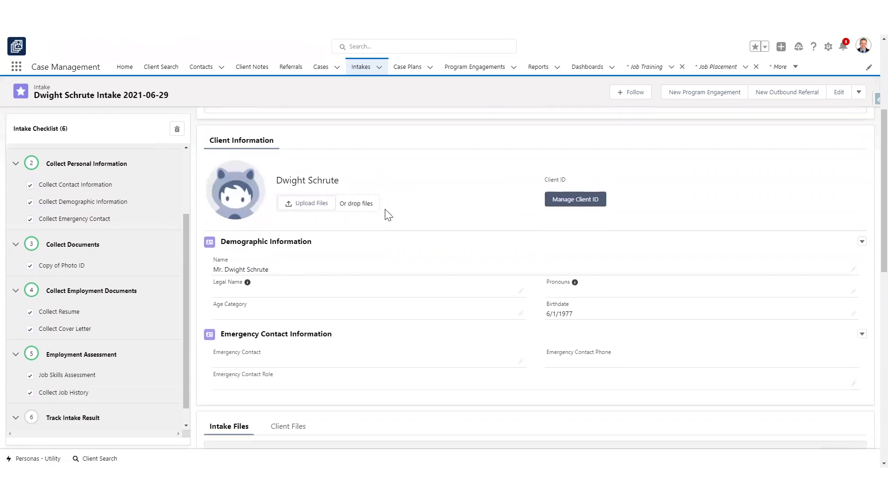
pyautogui.scroll(-1, 412, 241)
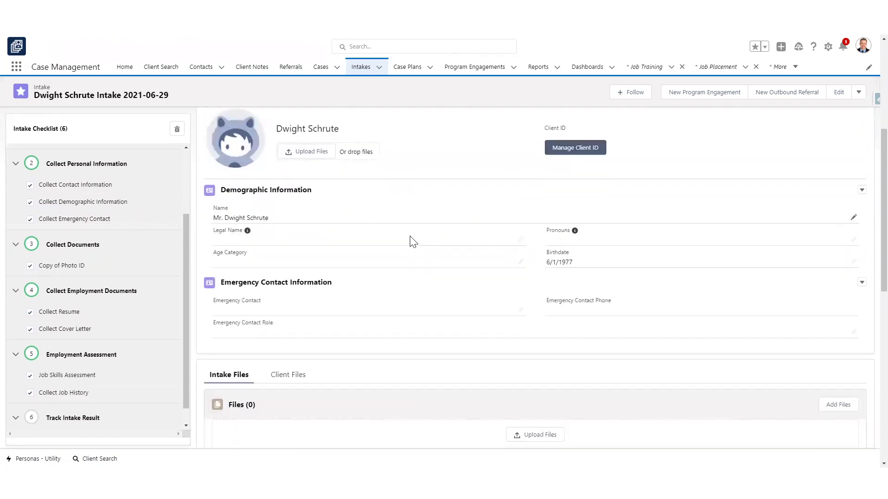
pyautogui.click(519, 240)
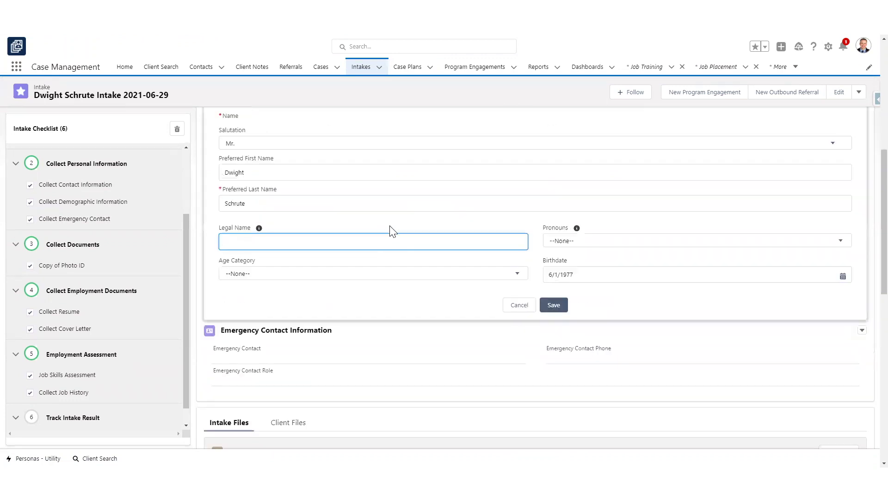
pyautogui.scroll(1, 372, 222)
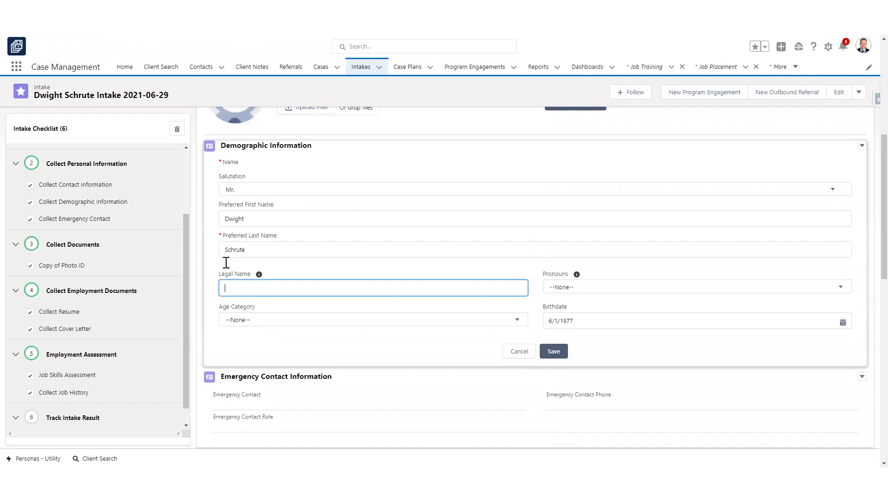
pyautogui.click(313, 320)
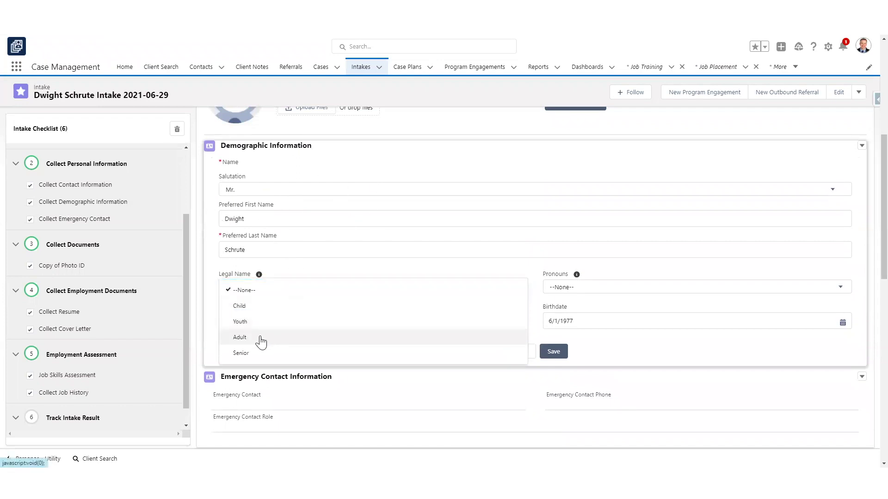
pyautogui.click(258, 338)
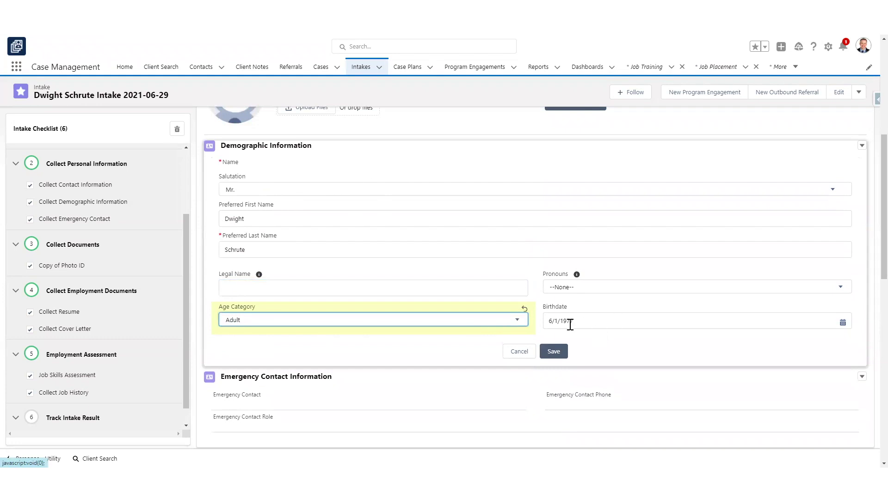
# Look over the intake's files, assessments and result sections, and set its current stage to In Progress.
pyautogui.scroll(-1, 413, 305)
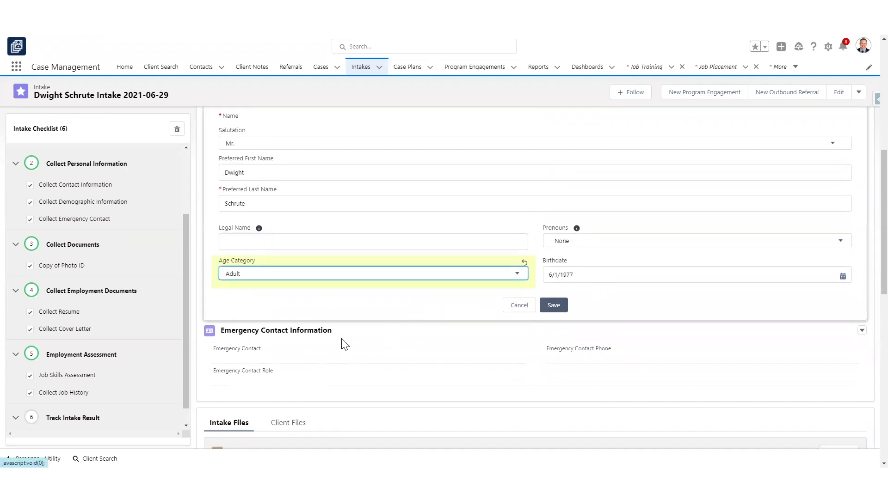
pyautogui.scroll(-5, 344, 348)
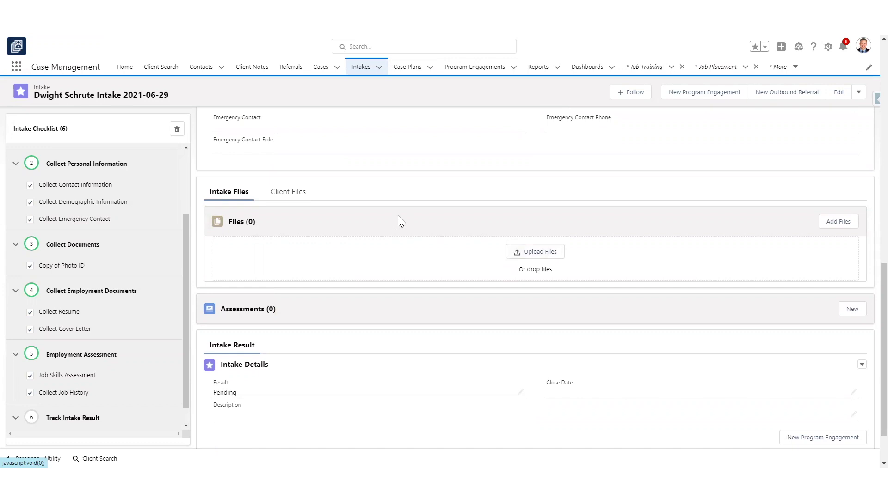
pyautogui.scroll(-1, 396, 220)
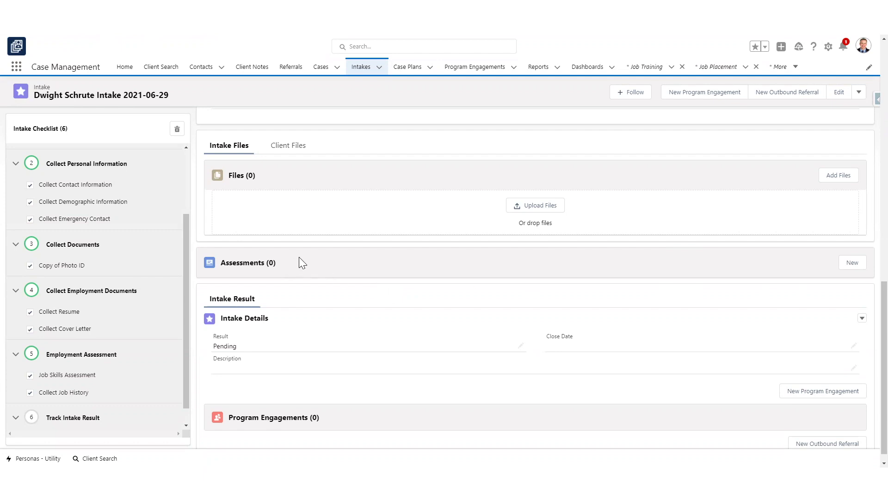
pyautogui.scroll(-1, 302, 262)
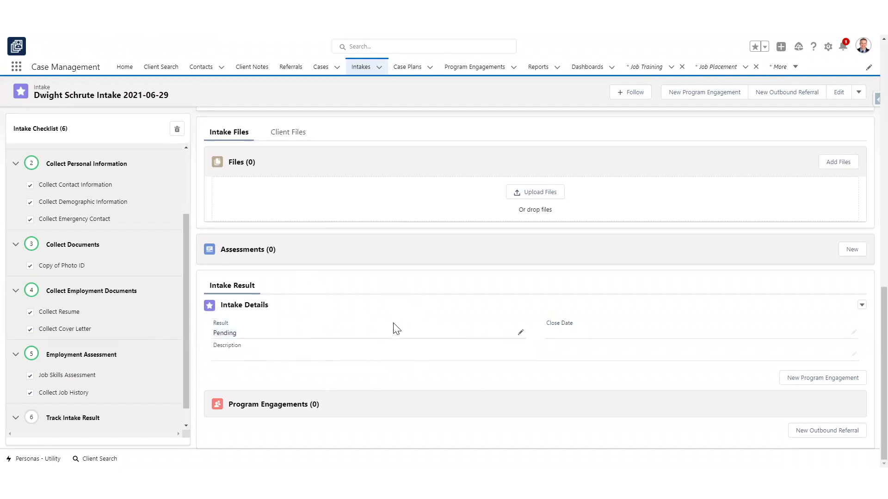
pyautogui.scroll(15, 398, 324)
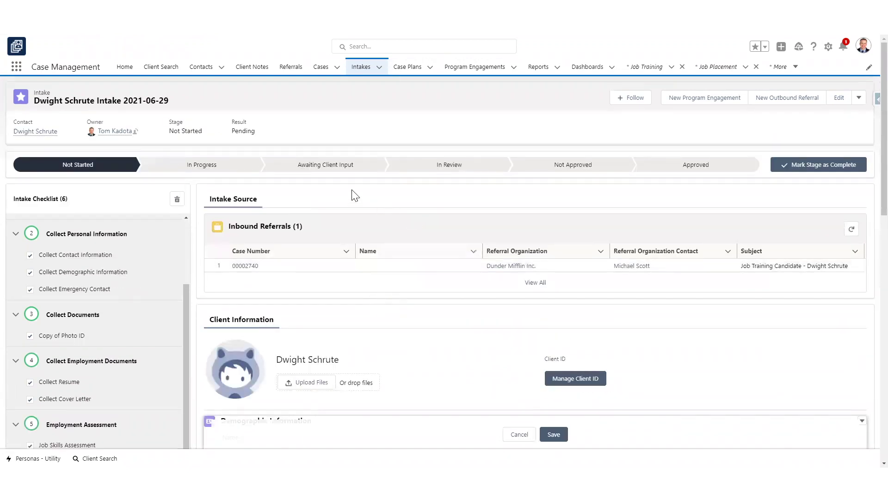
pyautogui.click(228, 169)
pyautogui.click(826, 167)
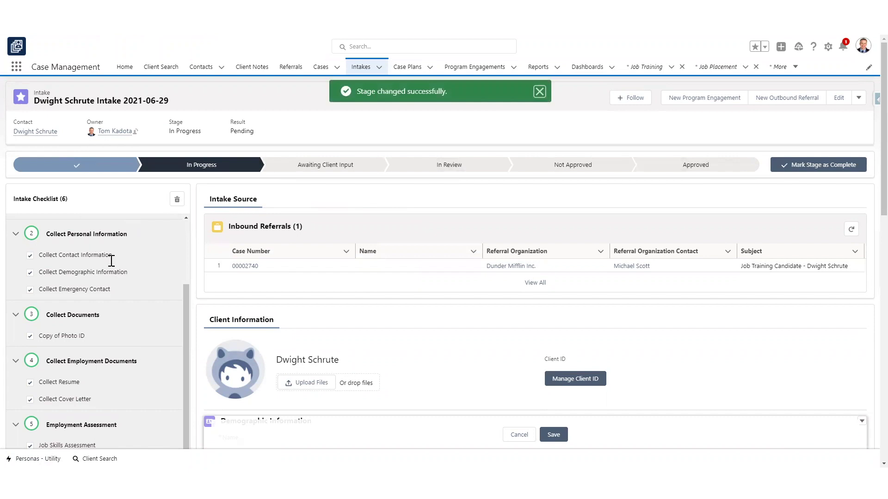
# Check off the "Ensure Inbound Referral is tracked" checklist task and set the intake's stage to Approved.
pyautogui.scroll(-6, 110, 267)
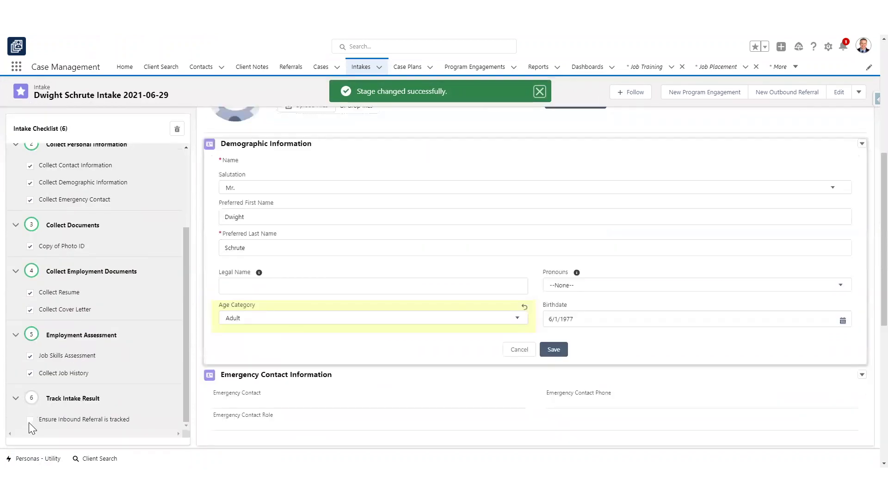
pyautogui.click(30, 420)
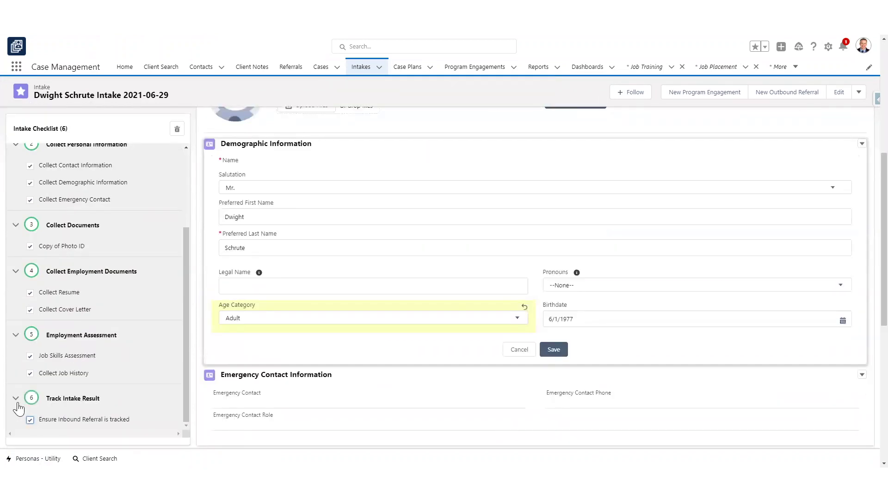
pyautogui.scroll(3, 163, 386)
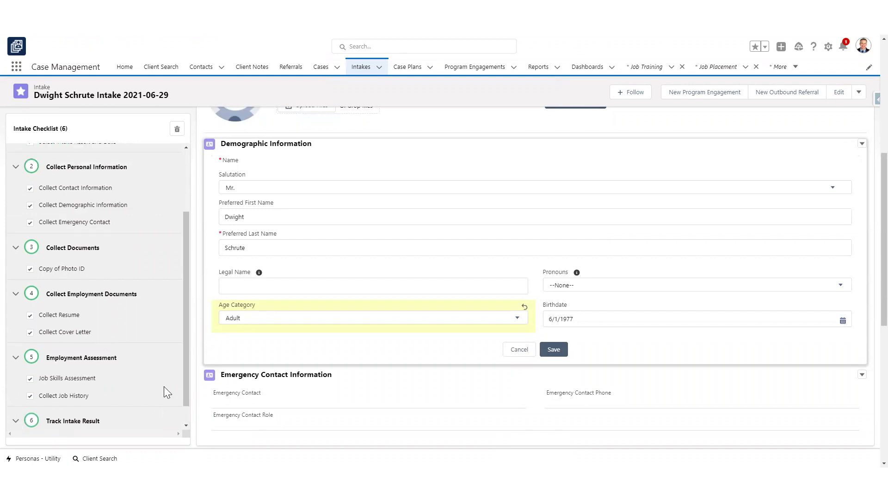
pyautogui.scroll(6, 311, 303)
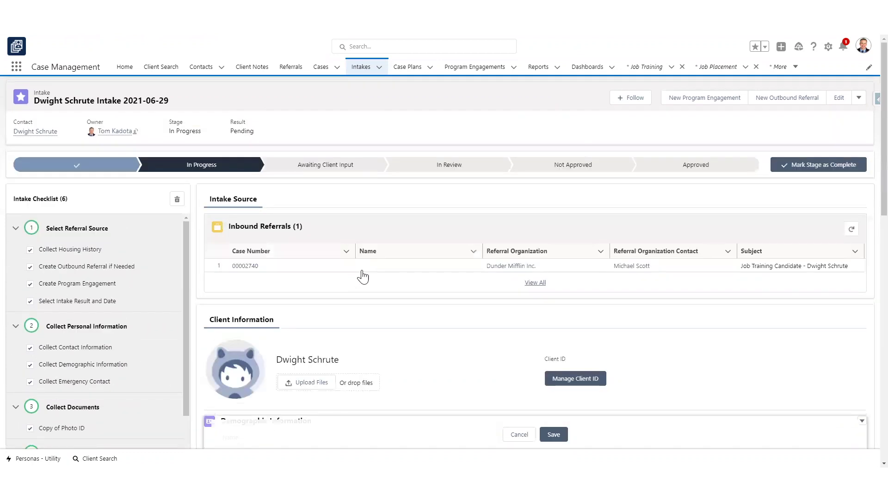
pyautogui.click(696, 165)
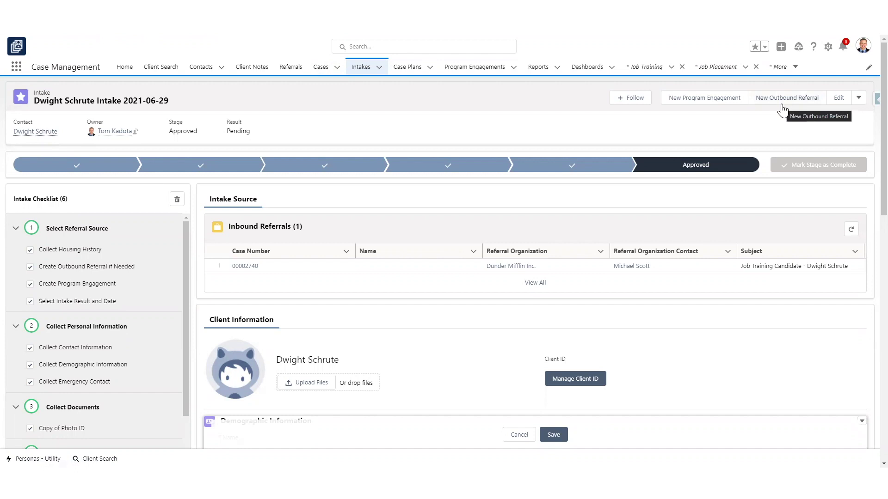
# Stay on the intake record and save the pending demographic information changes.
pyautogui.click(692, 103)
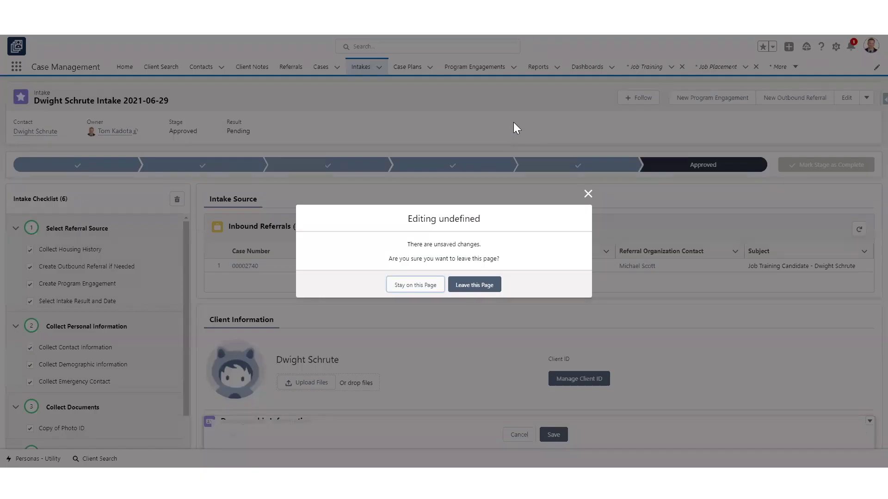
pyautogui.click(420, 288)
pyautogui.scroll(-5, 534, 286)
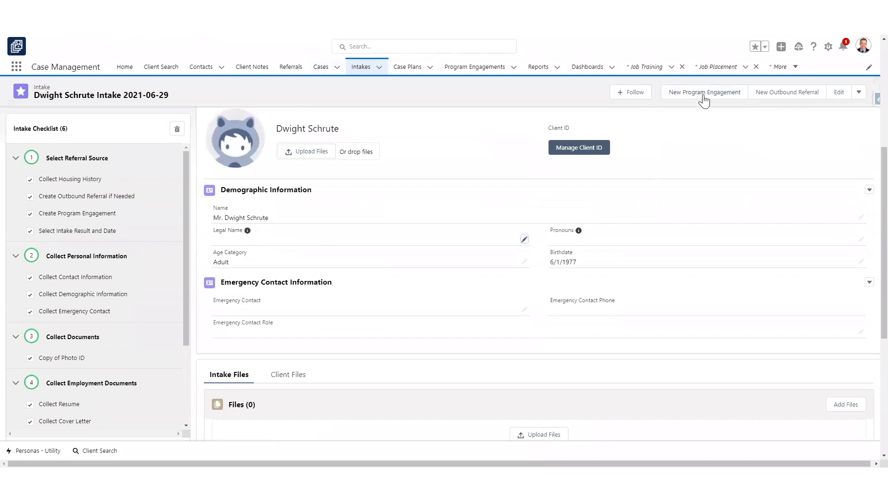
# Start a new program engagement for the Job Training program and check the available cohorts without selecting one.
pyautogui.click(704, 95)
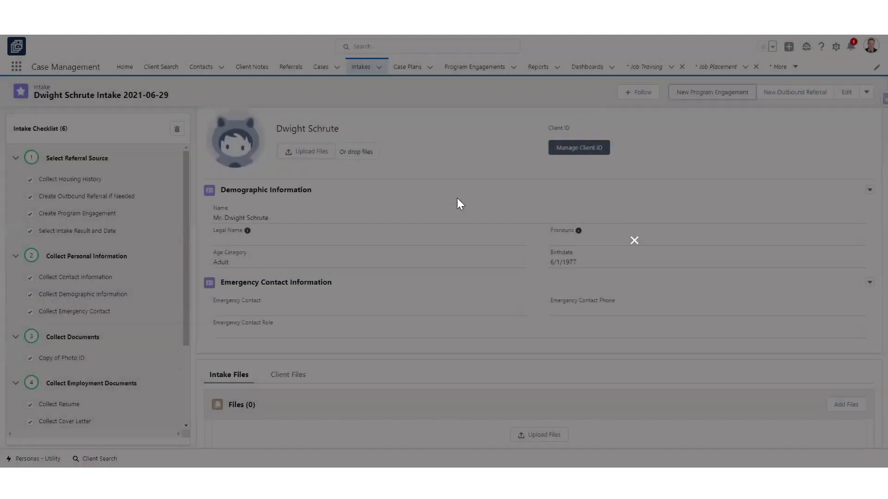
pyautogui.click(413, 186)
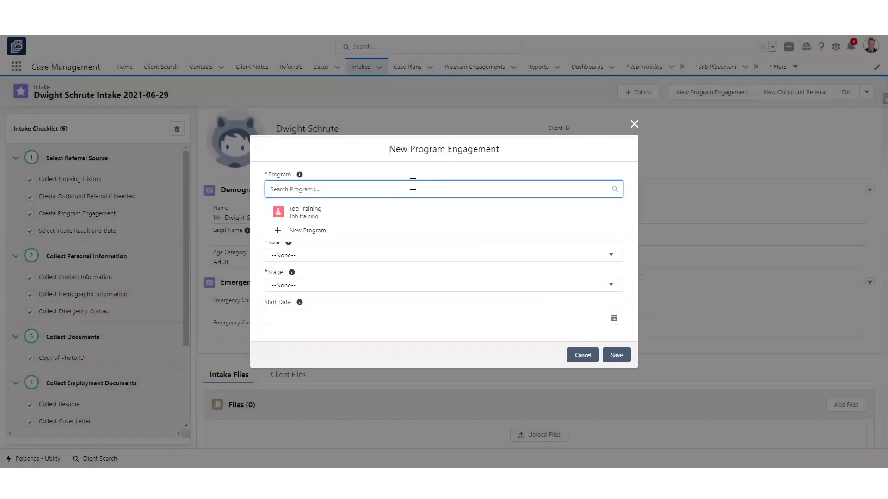
pyautogui.click(344, 213)
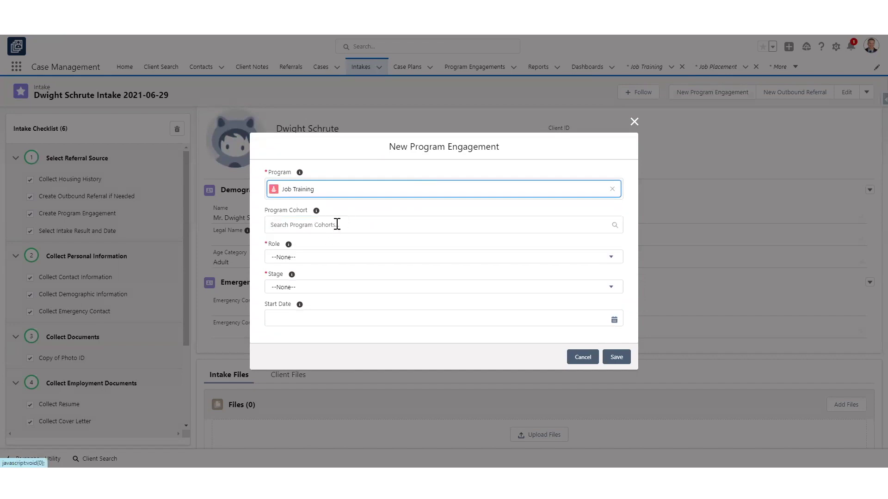
pyautogui.click(337, 225)
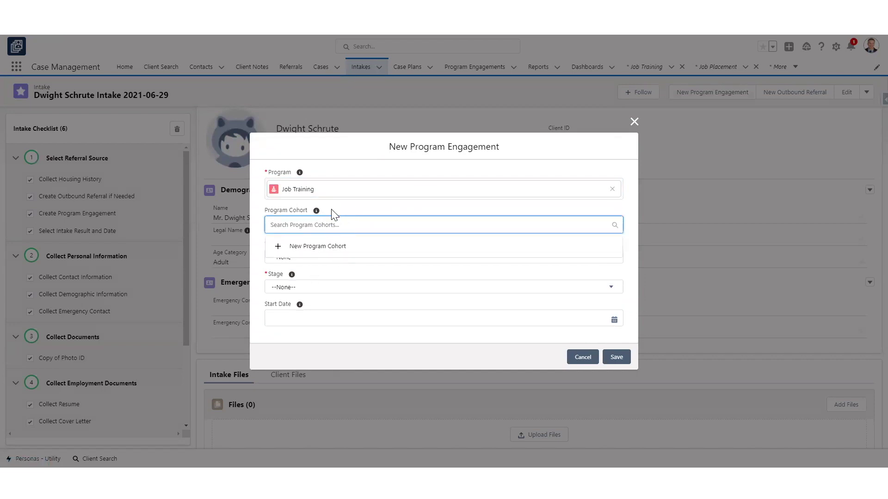
pyautogui.click(336, 209)
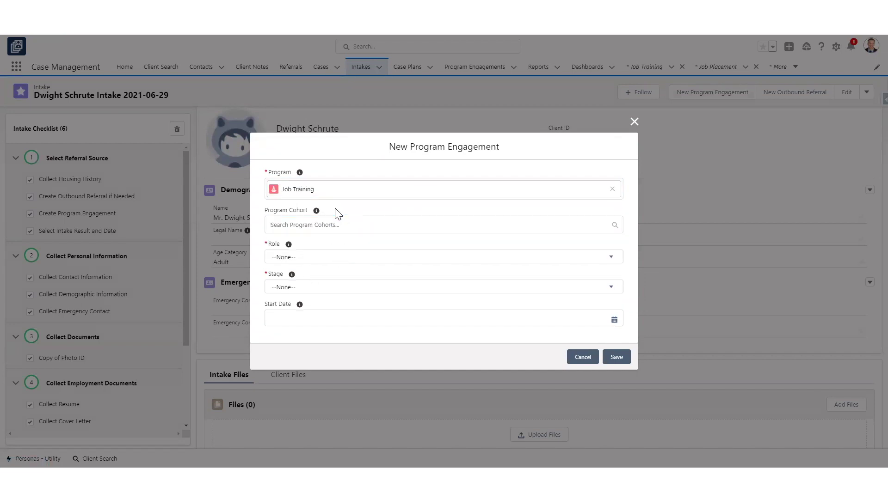
# Set the engagement's role to Client, stage to Enrolled and start date to June 29, 2021, and save it.
pyautogui.click(326, 263)
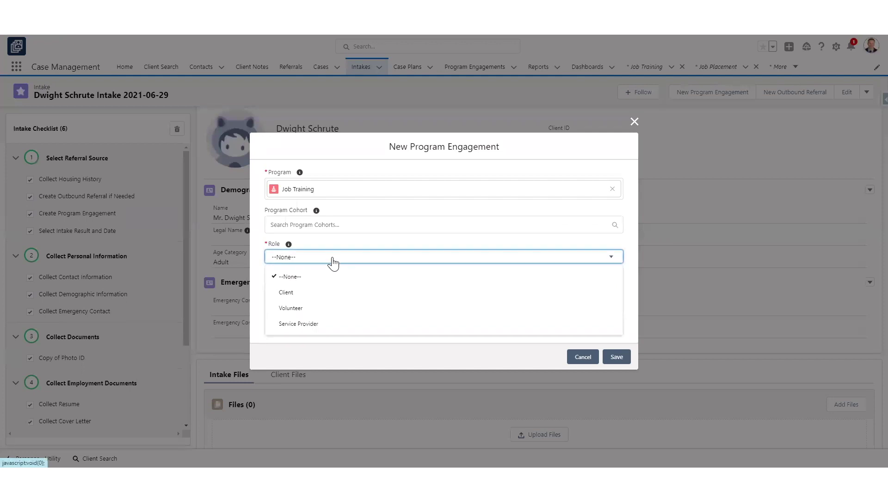
pyautogui.click(331, 292)
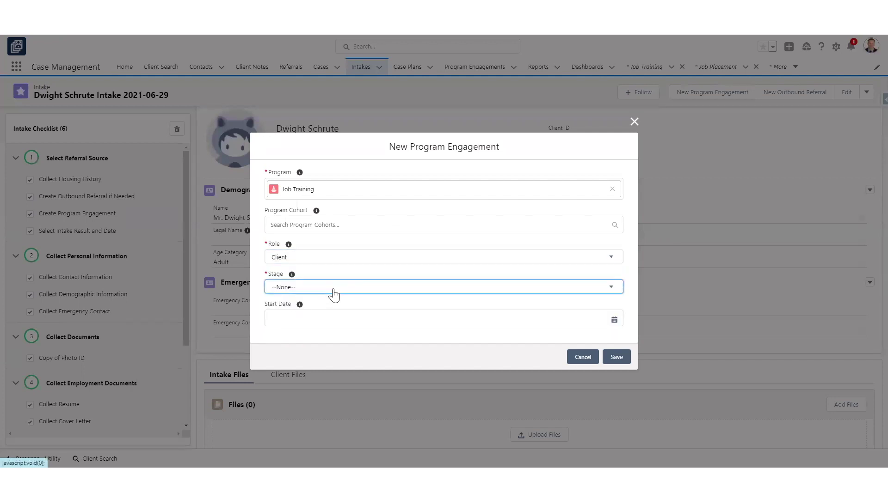
pyautogui.click(332, 291)
pyautogui.click(315, 285)
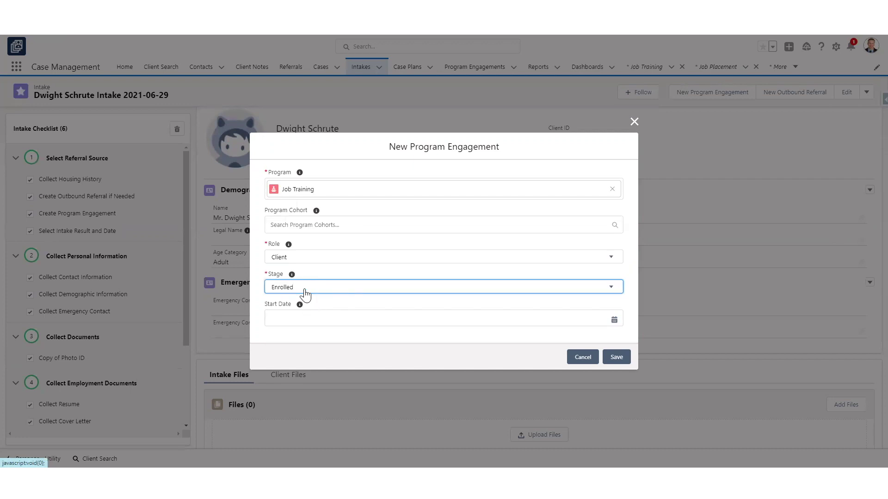
pyautogui.click(305, 290)
pyautogui.click(307, 286)
pyautogui.click(300, 315)
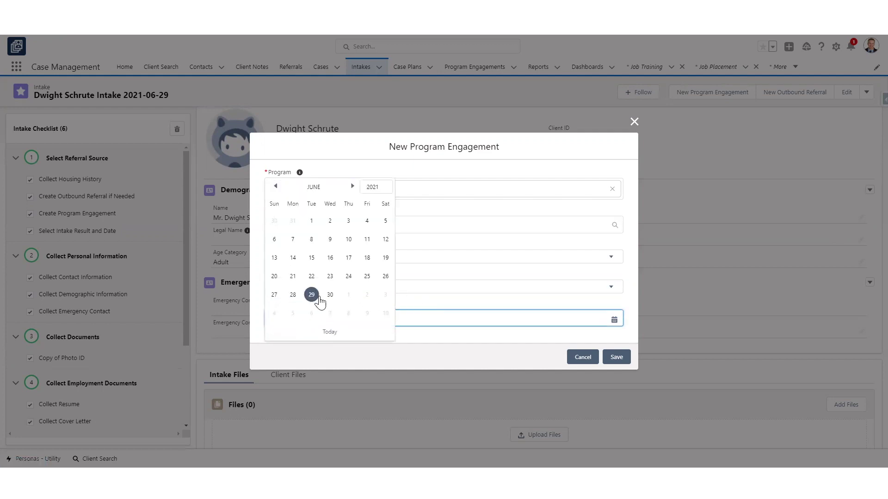
pyautogui.click(526, 348)
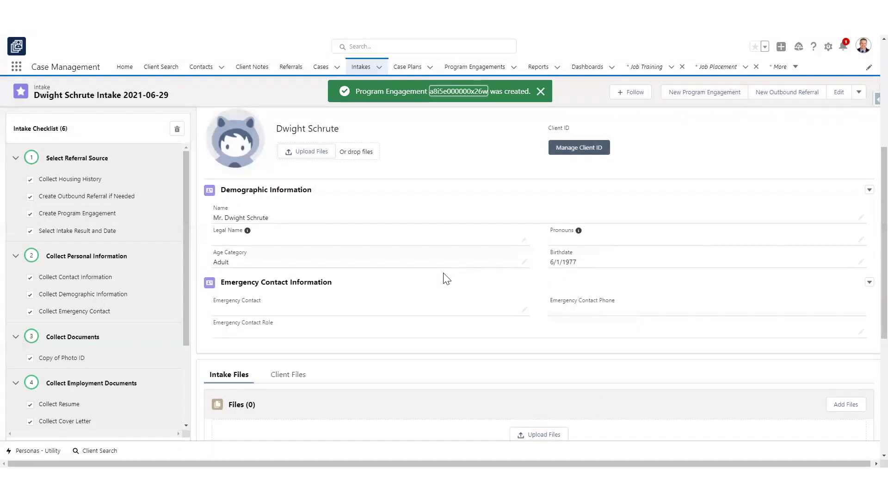
# Open the new program engagement from the intake's results, review its name, and return to the intake record.
pyautogui.scroll(-7, 440, 198)
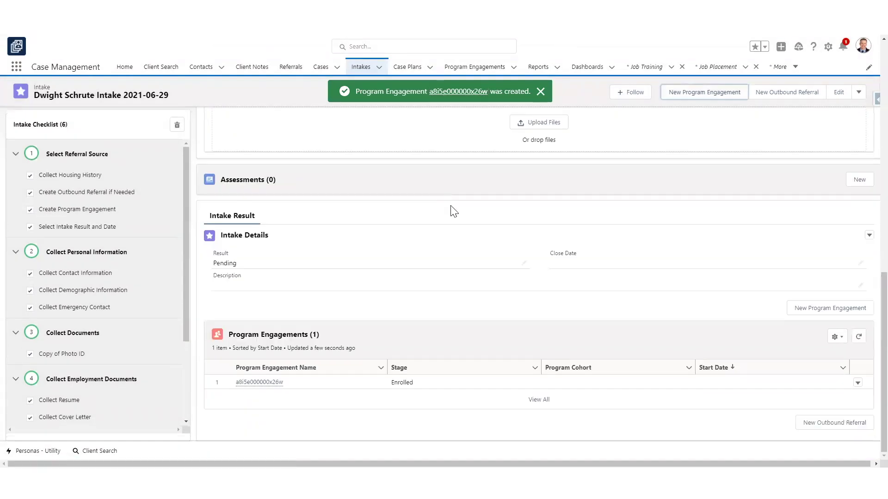
pyautogui.click(261, 383)
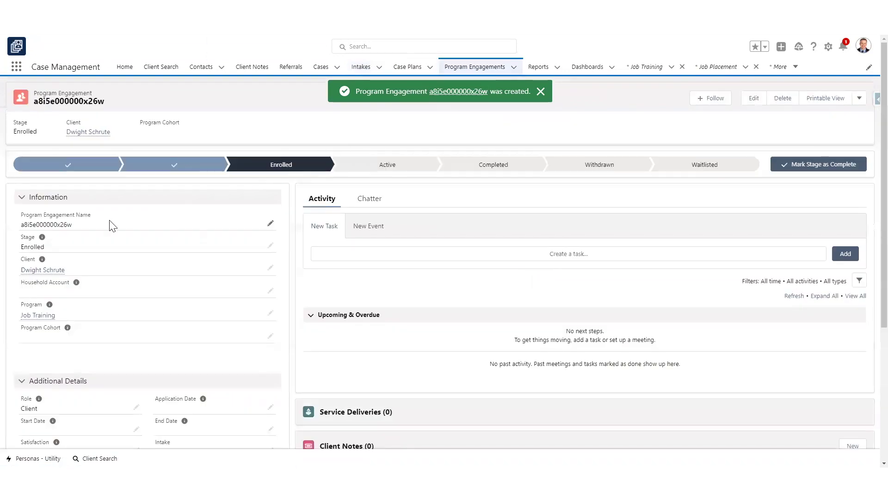
pyautogui.moveTo(72, 225); pyautogui.dragTo(19, 225)
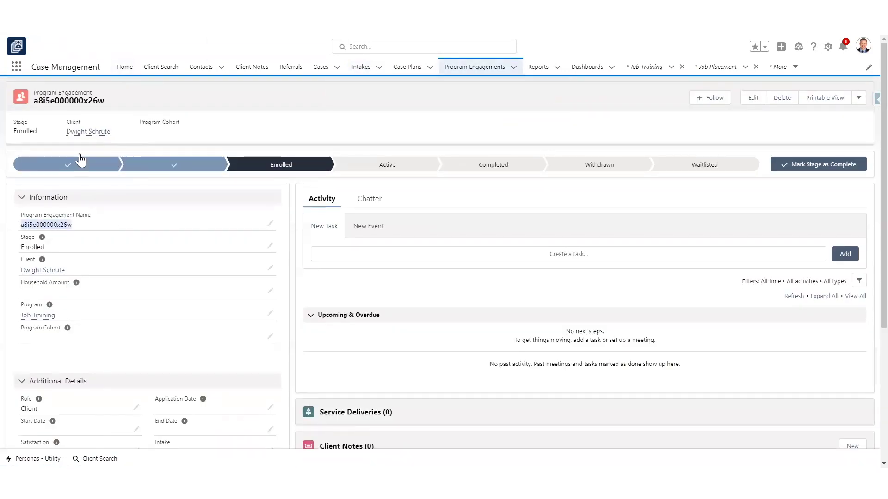
pyautogui.click(98, 219)
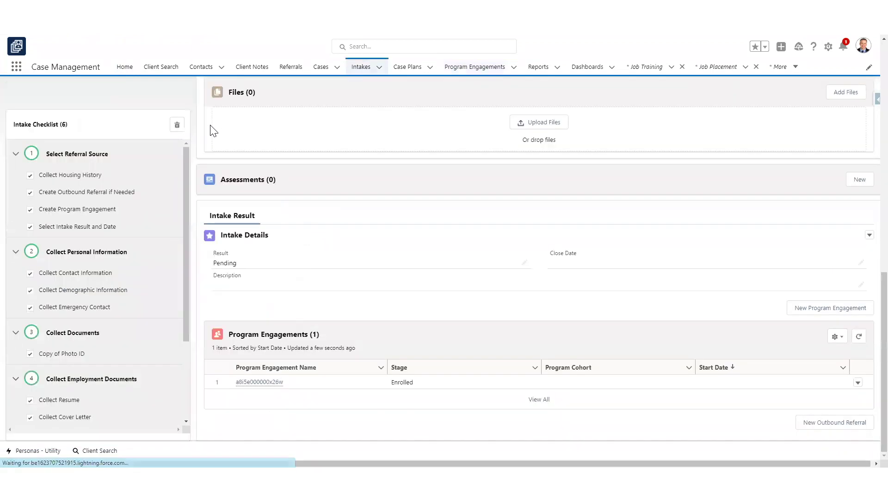
# Preview the client's details from the intake's contact and open the client's contact record.
pyautogui.scroll(5, 232, 163)
pyautogui.scroll(6, 233, 171)
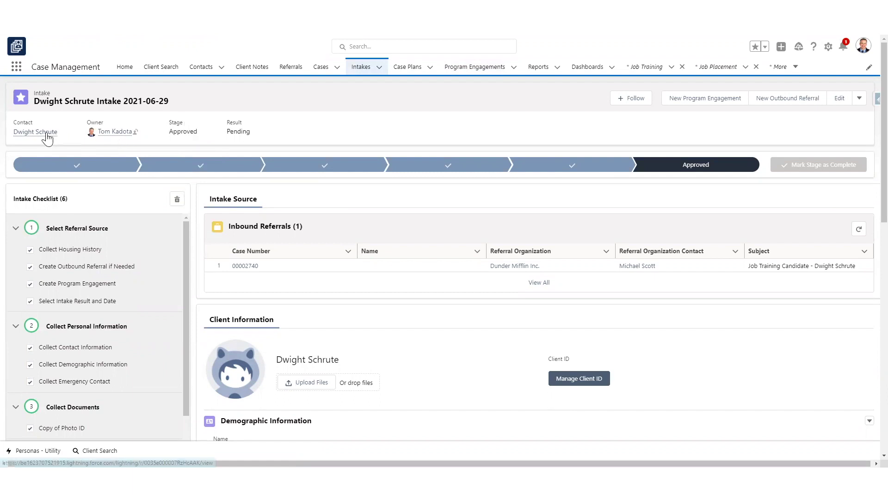
pyautogui.moveTo(47, 137)
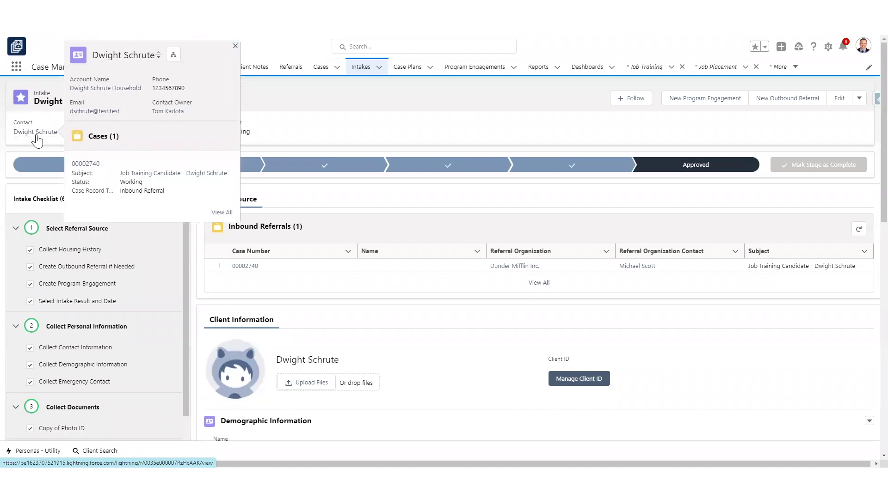
pyautogui.click(36, 135)
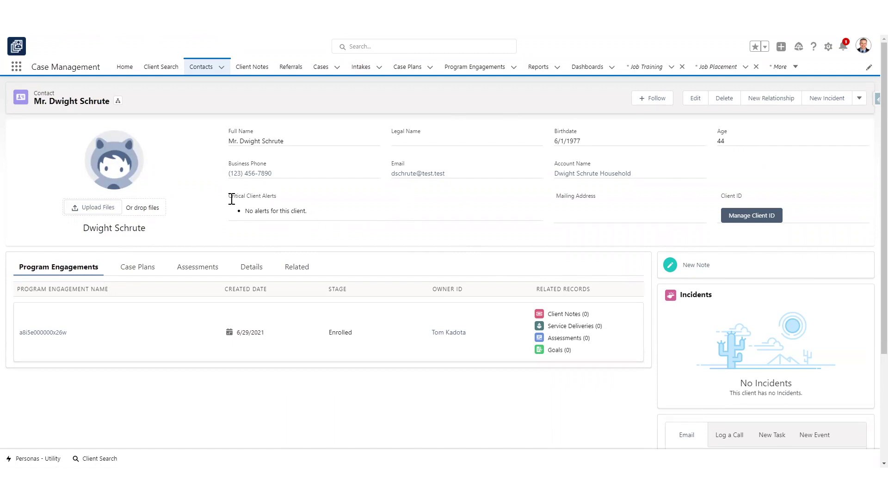
# Review the critical client alerts on the client's contact record.
pyautogui.moveTo(228, 198); pyautogui.dragTo(286, 199)
pyautogui.moveTo(309, 211); pyautogui.dragTo(244, 215)
pyautogui.click(312, 211)
pyautogui.moveTo(312, 211); pyautogui.dragTo(244, 214)
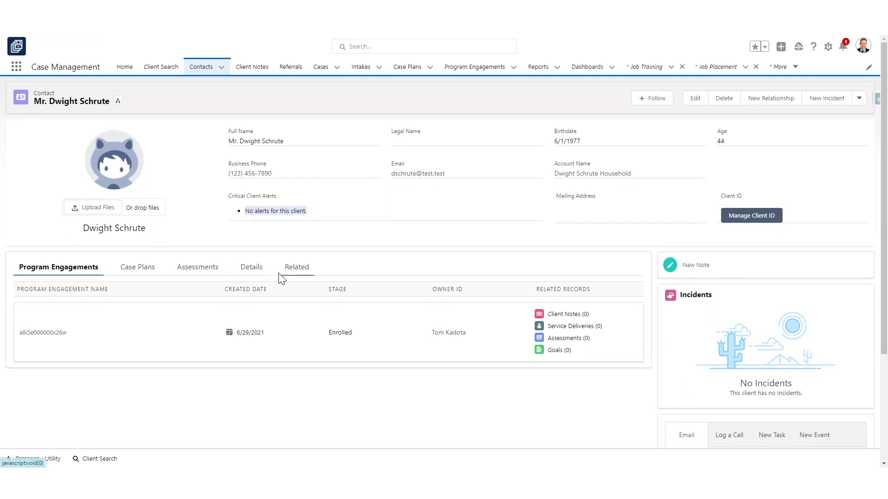
# Start a new case plan from the client's contact record, naming it with the client's name followed by "- Job Training - Case Plan".
pyautogui.scroll(-1, 312, 226)
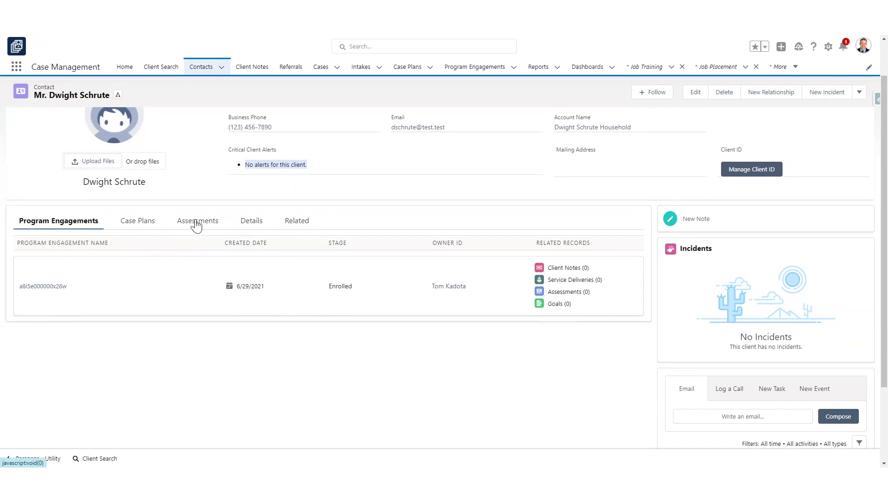
pyautogui.click(136, 225)
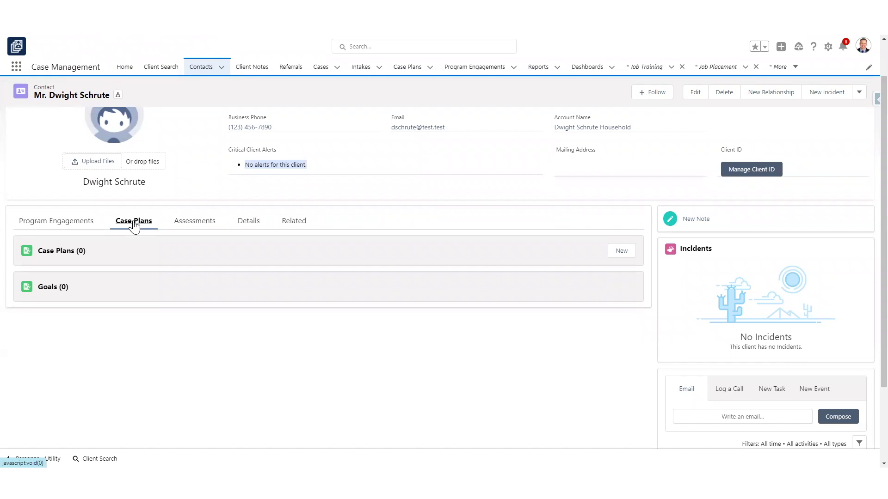
pyautogui.click(609, 252)
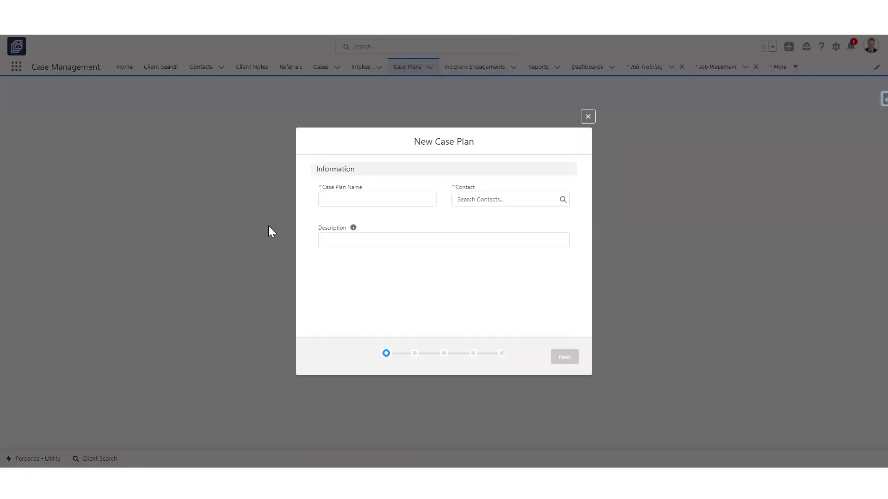
pyautogui.click(393, 203)
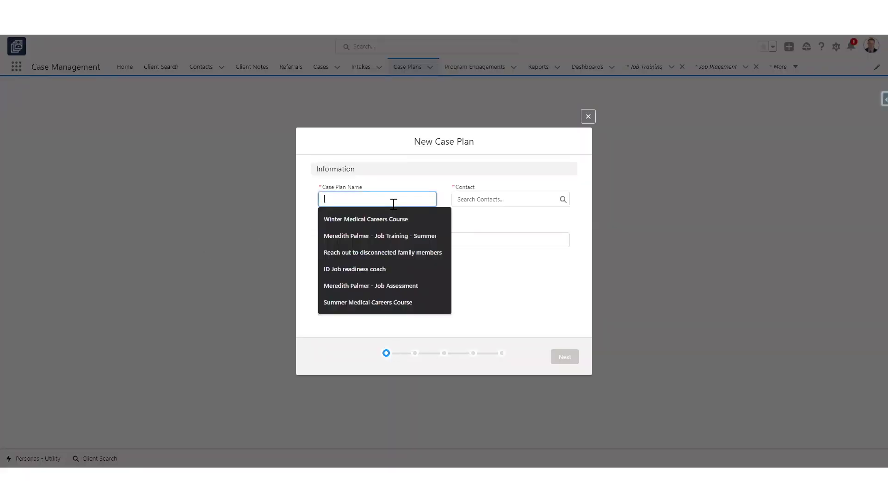
pyautogui.write('Diwght')
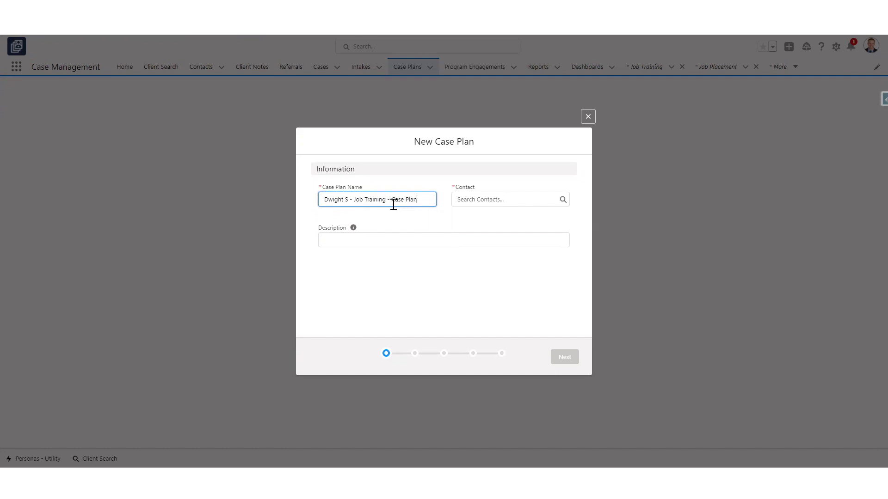
# Set the case plan's contact to the client and its description to "Job readiness and more", and continue to program selection.
pyautogui.click(495, 200)
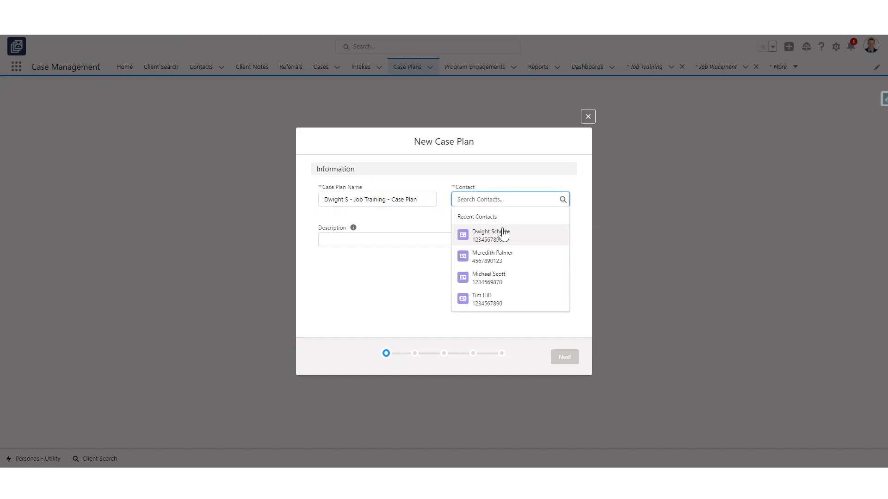
pyautogui.click(503, 234)
pyautogui.click(355, 238)
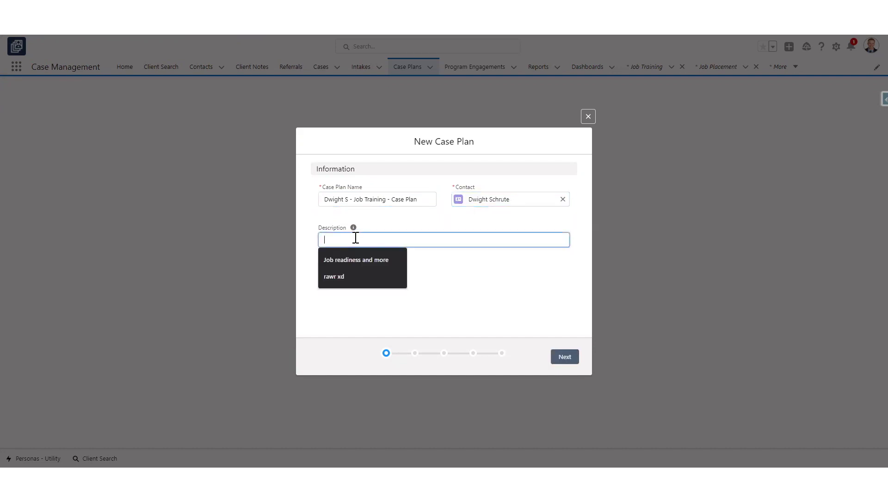
pyautogui.press('Down')
pyautogui.press('Return')
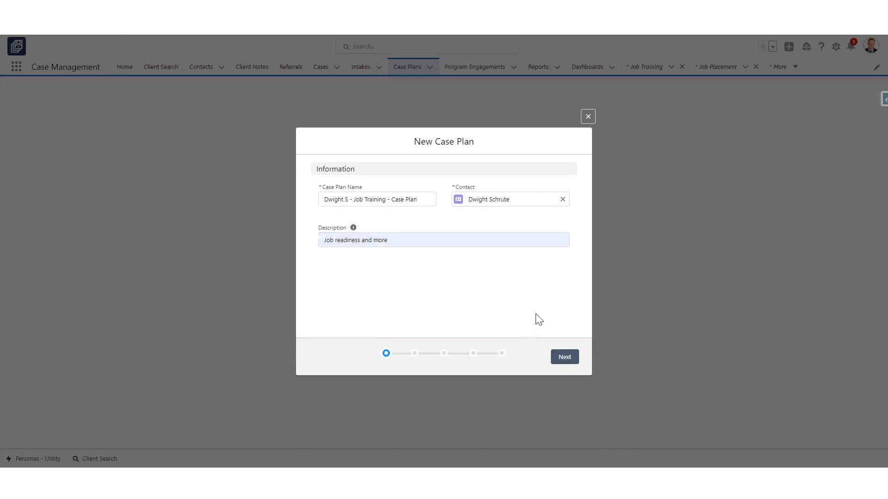
pyautogui.click(563, 360)
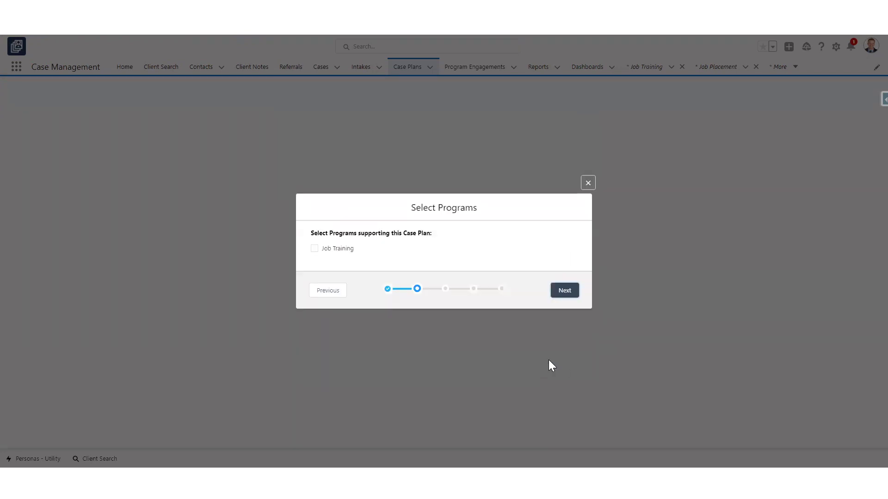
# Choose Job Training as the program supporting the case plan and continue to the goals.
pyautogui.click(338, 250)
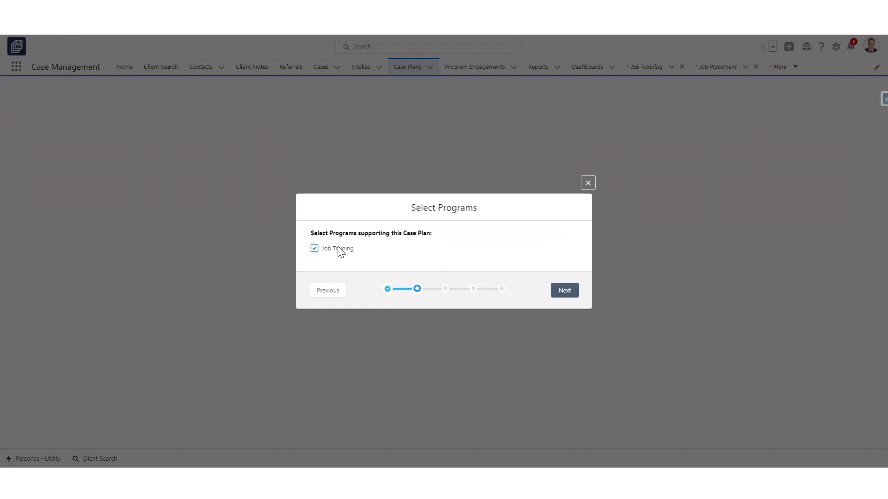
pyautogui.moveTo(360, 253); pyautogui.dragTo(323, 254)
pyautogui.click(565, 291)
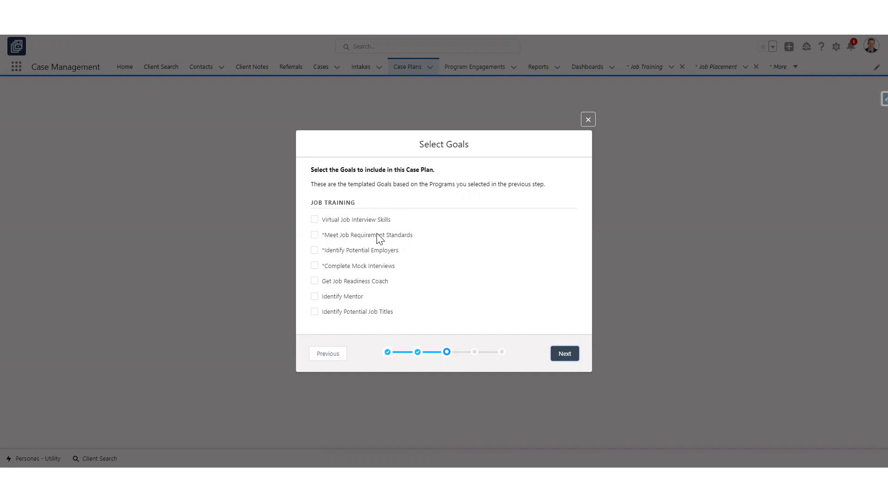
# Include the goals Virtual Job Interview Skills, *Complete Mock Interviews, Get Job Readiness Coach and Identify Potential Job Titles in the case plan.
pyautogui.click(318, 220)
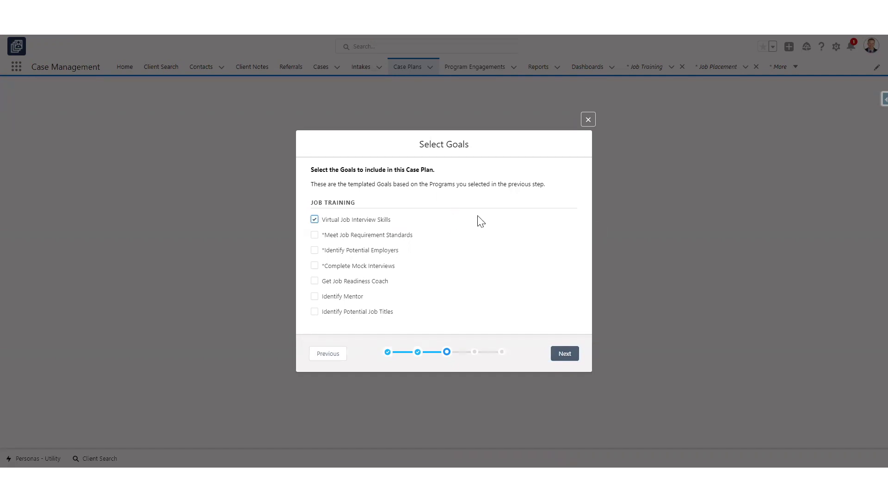
pyautogui.click(372, 267)
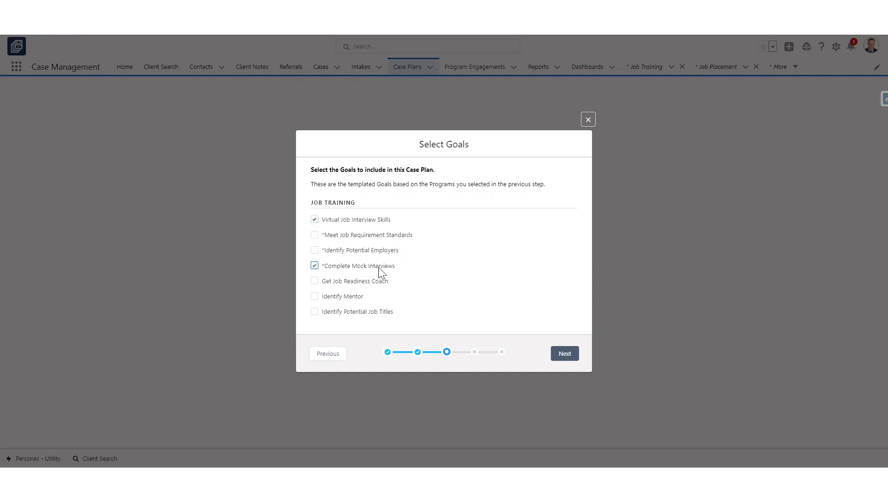
pyautogui.click(350, 285)
pyautogui.click(358, 314)
pyautogui.click(566, 357)
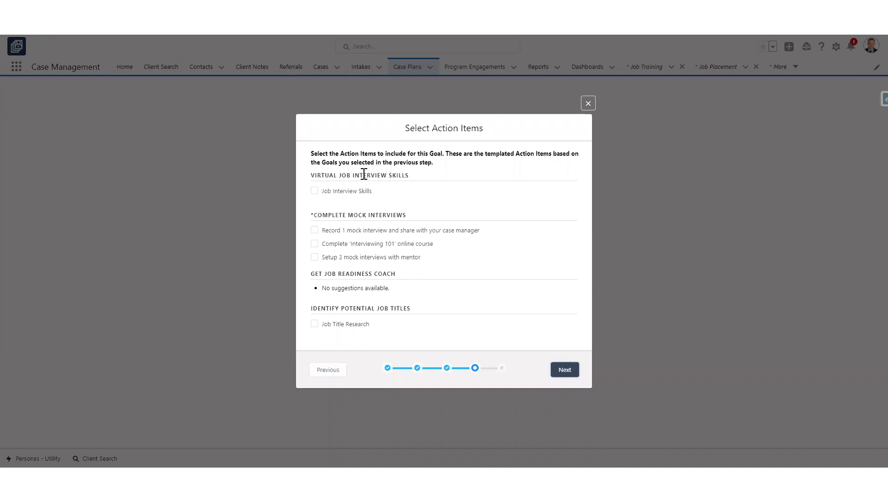
# Include the Job Interview Skills, all three mock interview and Job Title Research action items, and save the case plan.
pyautogui.moveTo(382, 194); pyautogui.dragTo(323, 194)
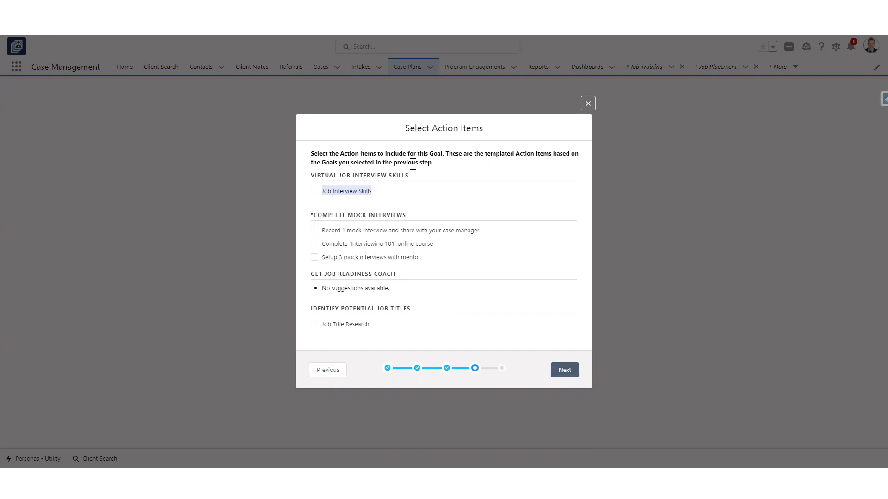
pyautogui.moveTo(311, 177); pyautogui.dragTo(405, 175)
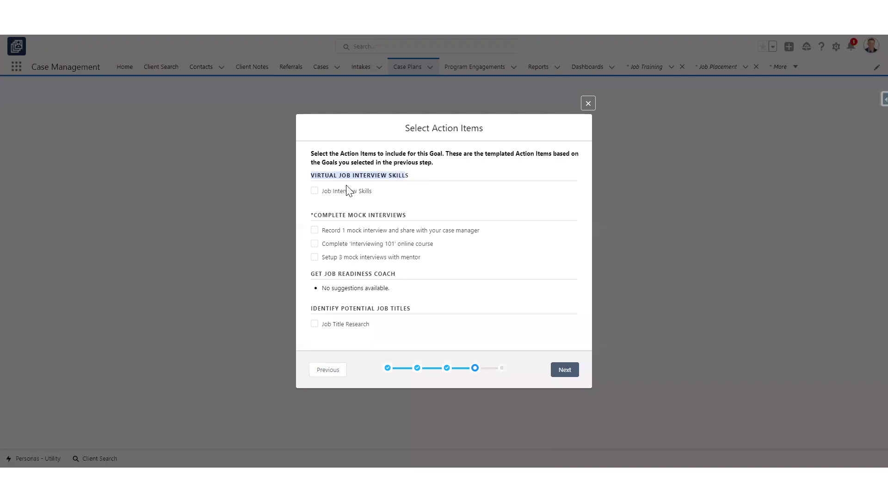
pyautogui.click(316, 191)
pyautogui.moveTo(370, 191); pyautogui.dragTo(327, 192)
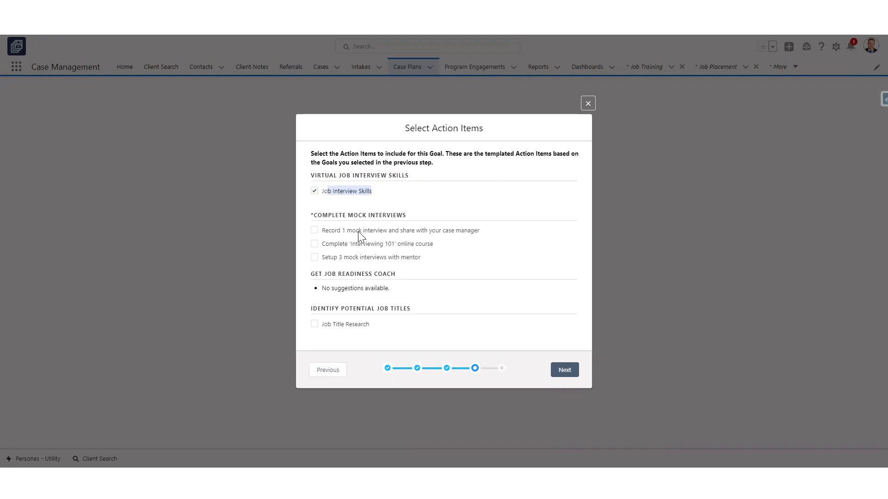
pyautogui.click(315, 231)
pyautogui.click(314, 244)
pyautogui.click(314, 257)
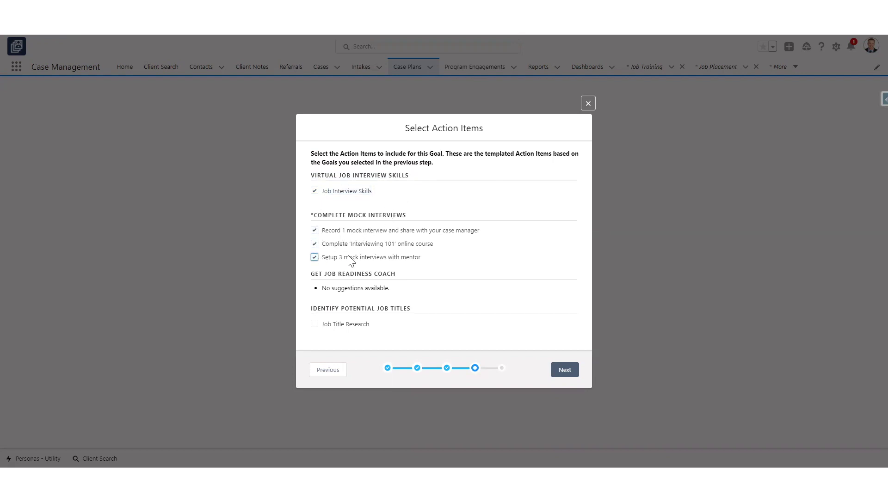
pyautogui.click(315, 324)
pyautogui.click(563, 374)
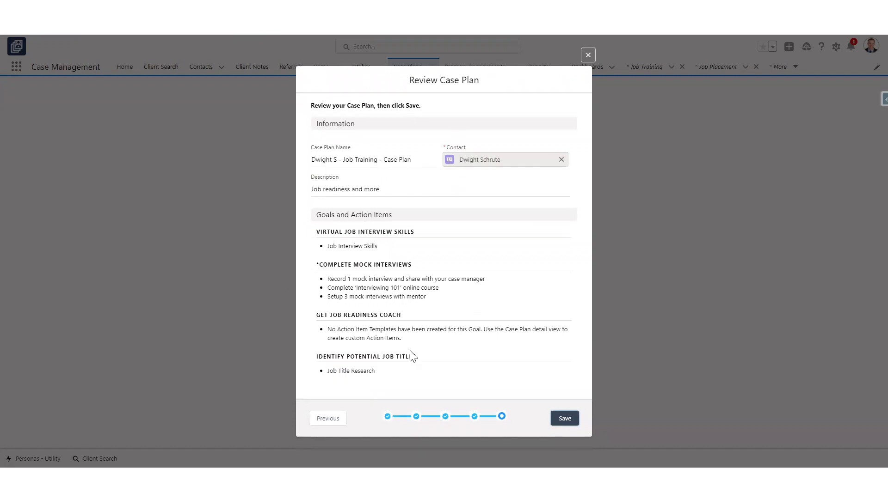
pyautogui.click(565, 421)
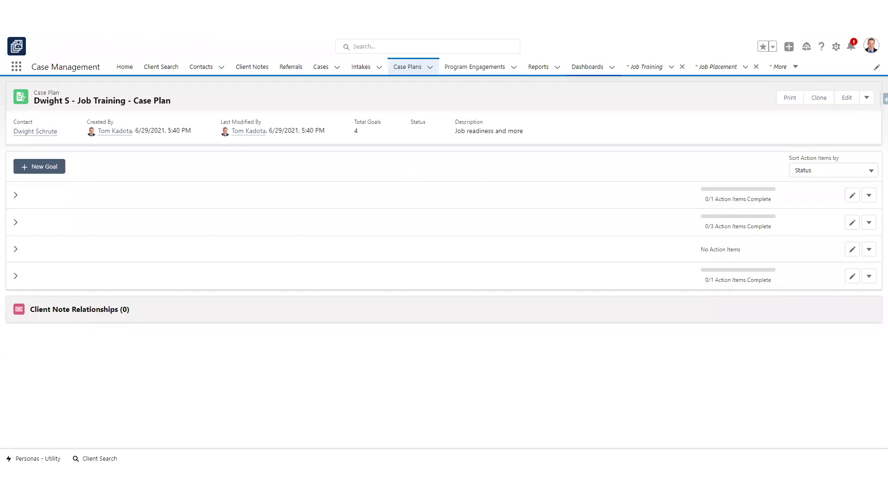
# Examine the action items under the case plan's Virtual Job Interview Skills and *Complete Mock Interviews goals, and check the Get Job Readiness Coach goal.
pyautogui.click(148, 66)
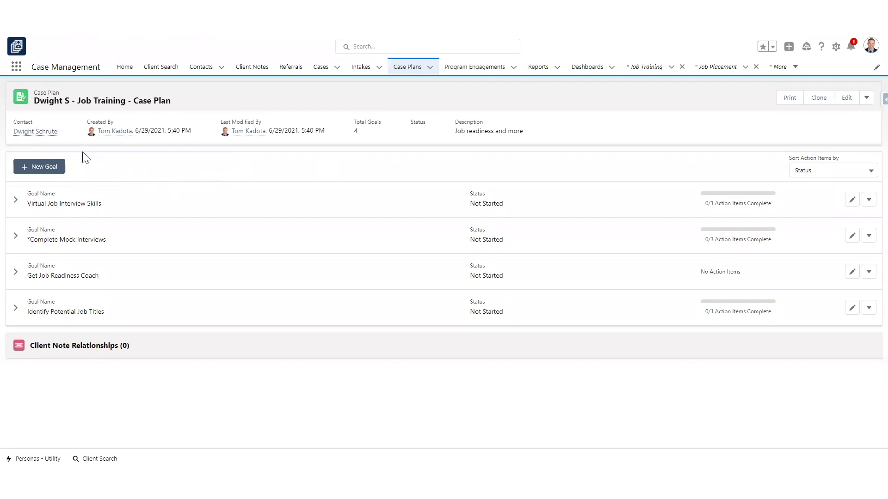
pyautogui.moveTo(119, 133)
pyautogui.click(15, 199)
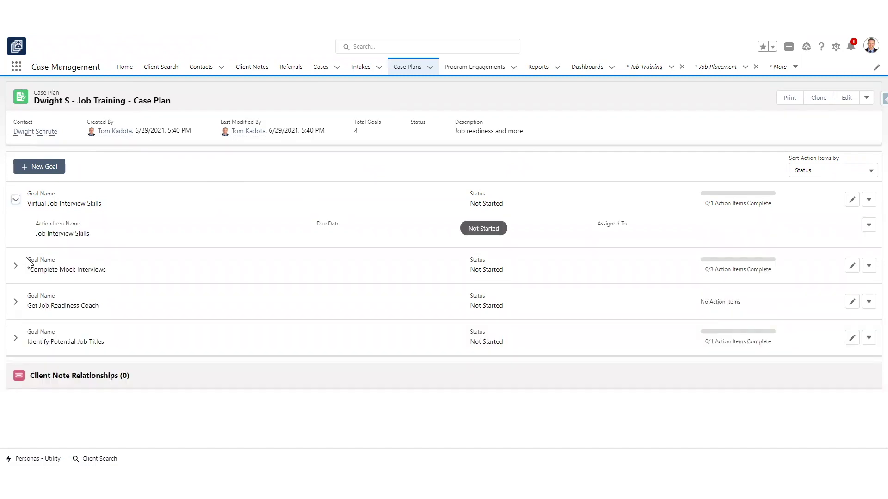
pyautogui.click(15, 266)
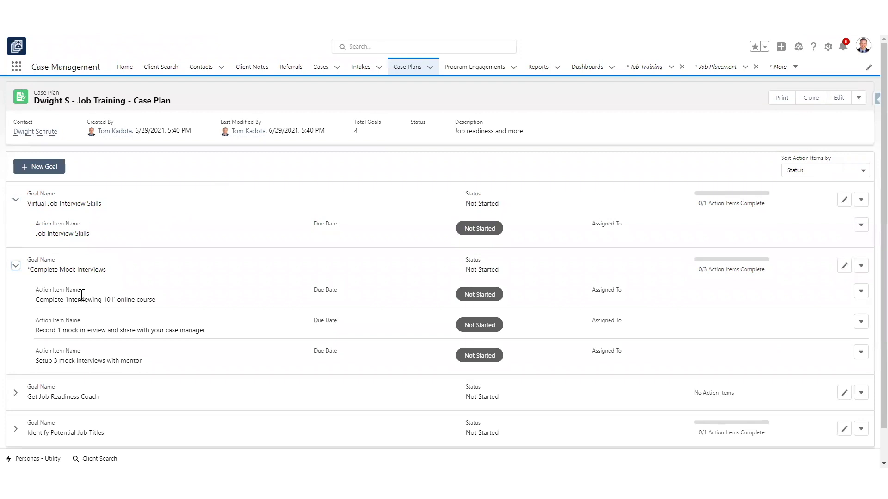
pyautogui.scroll(-1, 113, 234)
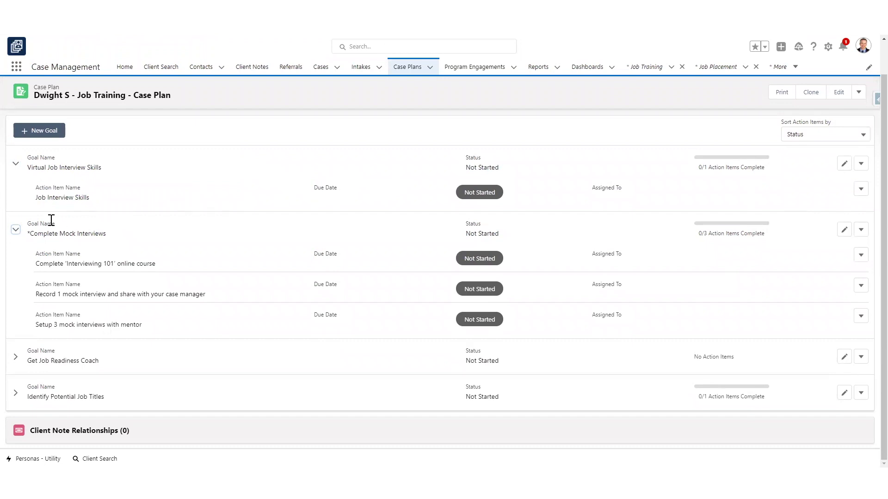
pyautogui.click(15, 167)
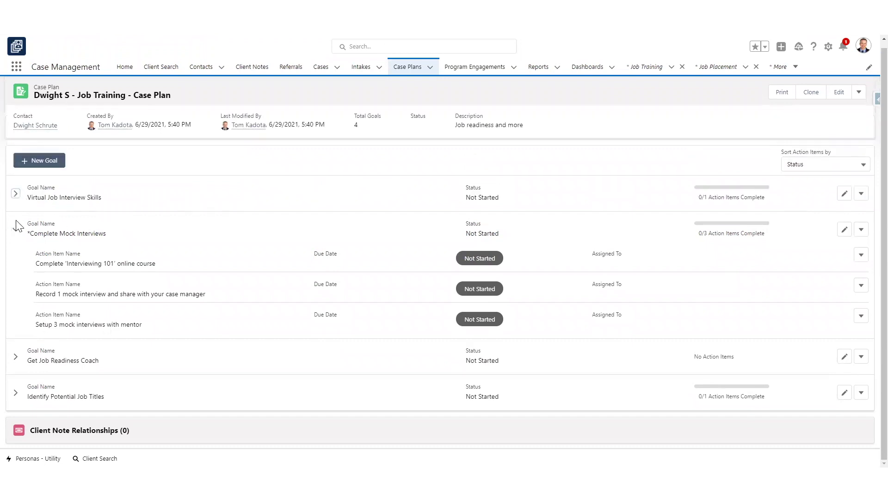
pyautogui.click(15, 233)
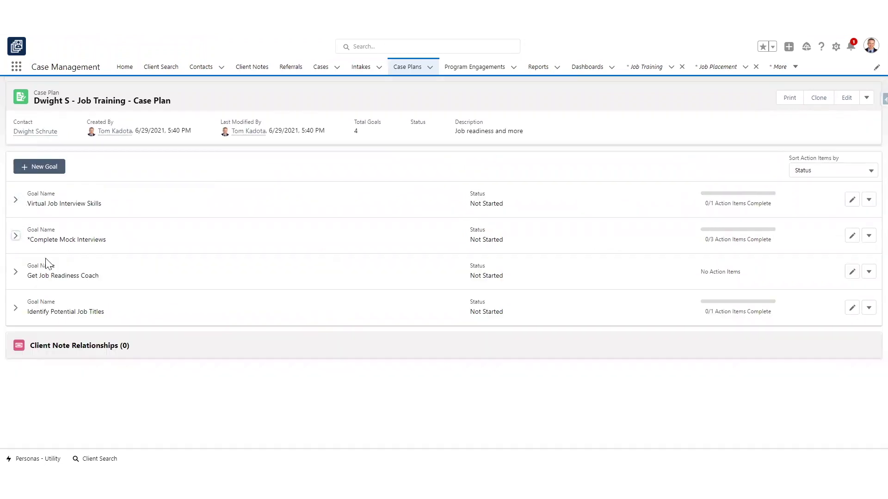
pyautogui.click(17, 274)
pyautogui.click(17, 273)
pyautogui.moveTo(119, 280); pyautogui.dragTo(28, 278)
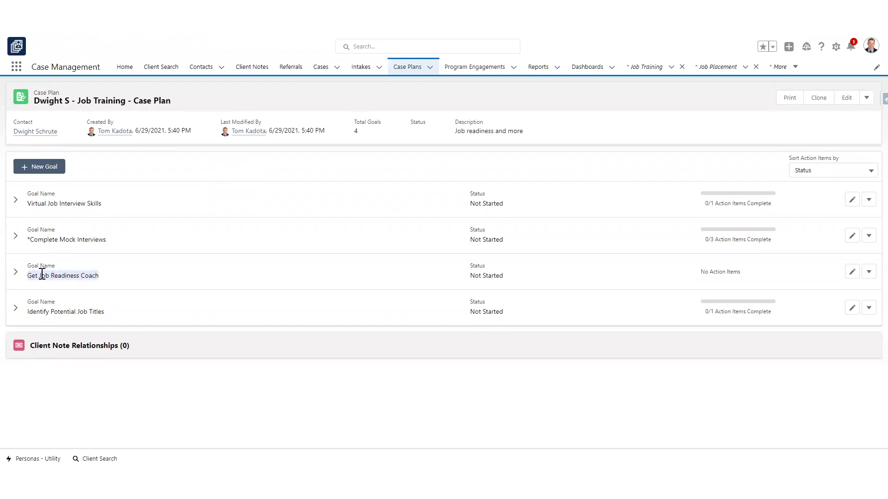
# Set the status of the Get Job Readiness Coach goal to Completed and save it.
pyautogui.click(852, 272)
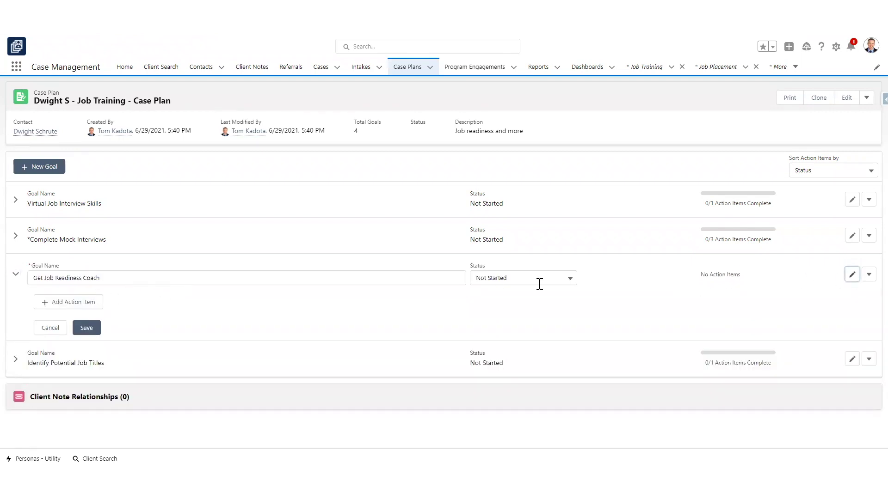
pyautogui.click(540, 278)
pyautogui.click(509, 347)
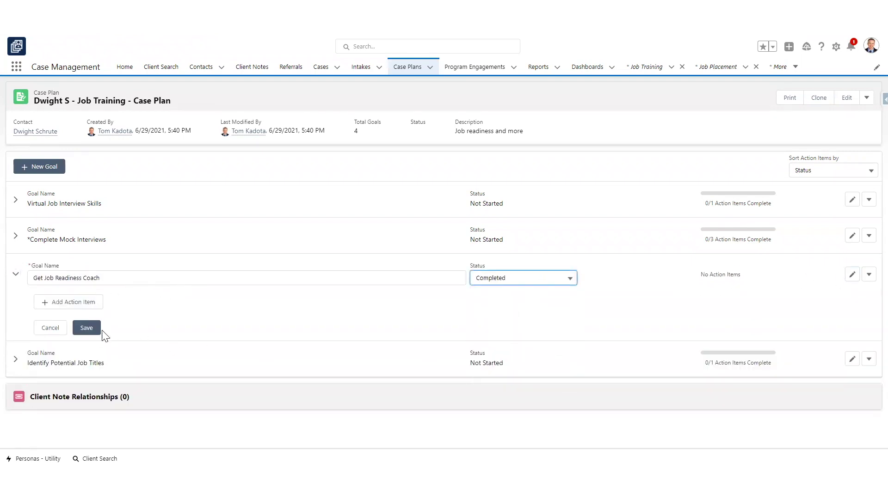
pyautogui.click(95, 327)
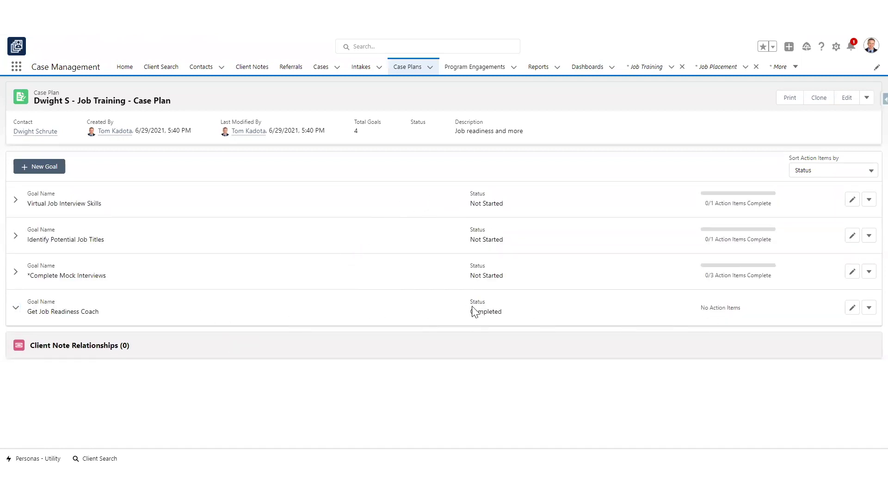
pyautogui.moveTo(504, 311); pyautogui.dragTo(447, 315)
# Set the Job Title Research action item under the Identify Potential Job Titles goal to Completed.
pyautogui.click(16, 236)
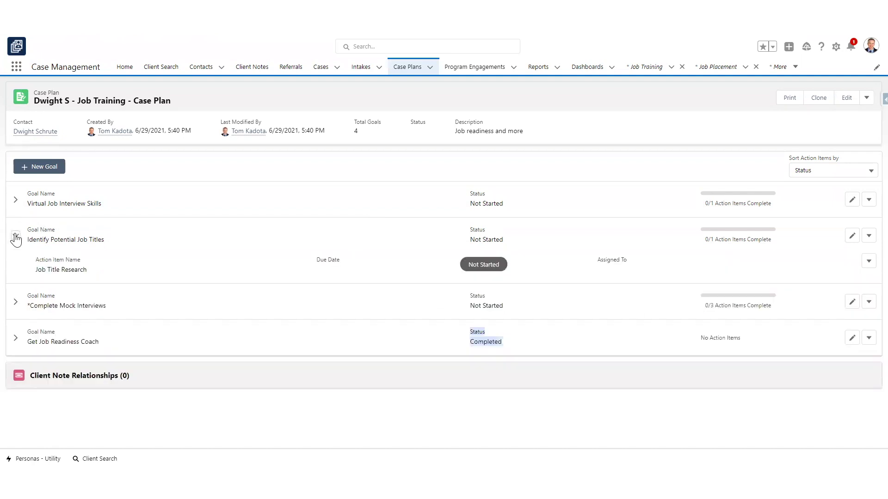
pyautogui.moveTo(105, 240); pyautogui.dragTo(60, 241)
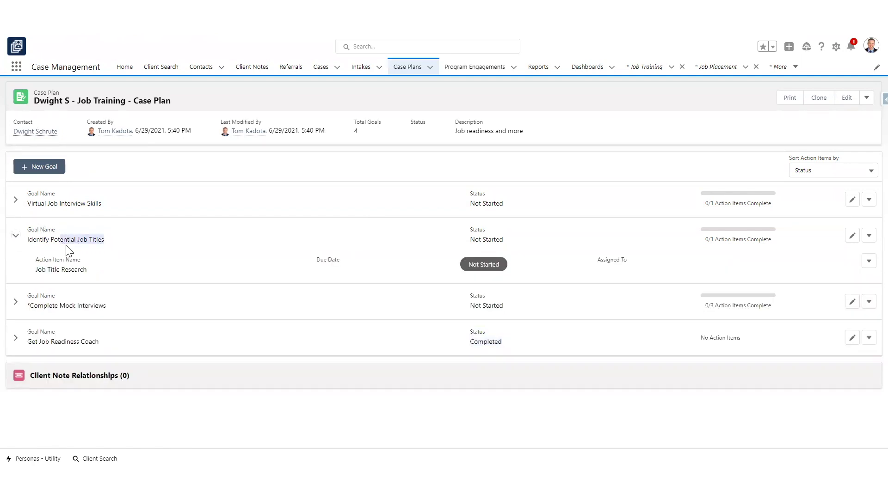
pyautogui.click(16, 237)
pyautogui.click(852, 236)
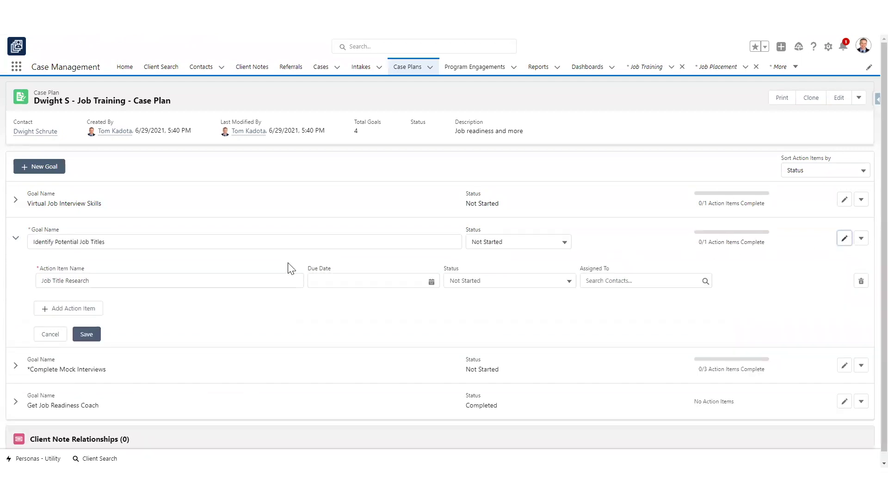
pyautogui.click(518, 284)
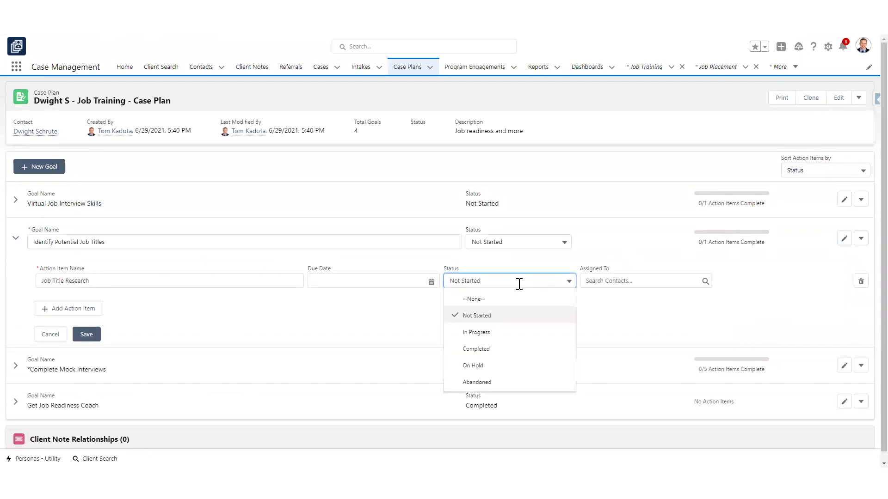
pyautogui.click(492, 348)
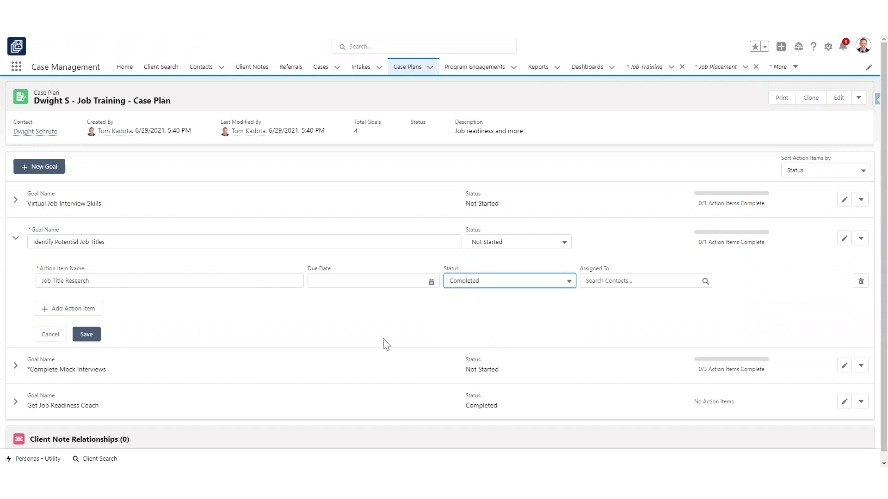
# Add an action item named Example item with status In Progress to the Identify Potential Job Titles goal, save, and check the goal's progress.
pyautogui.click(78, 313)
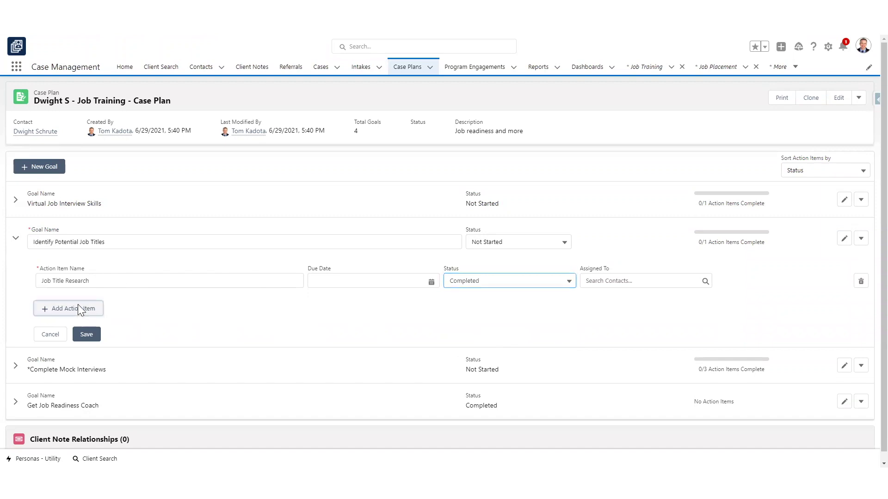
pyautogui.click(170, 324)
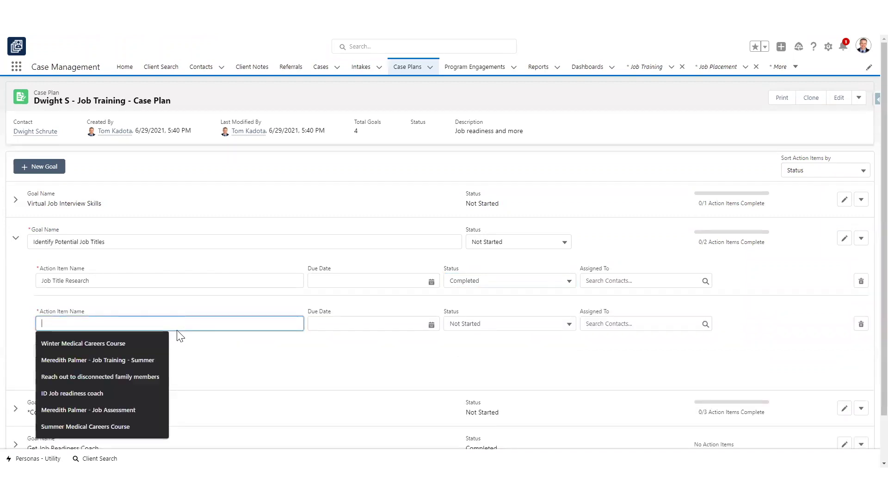
pyautogui.write('Example item')
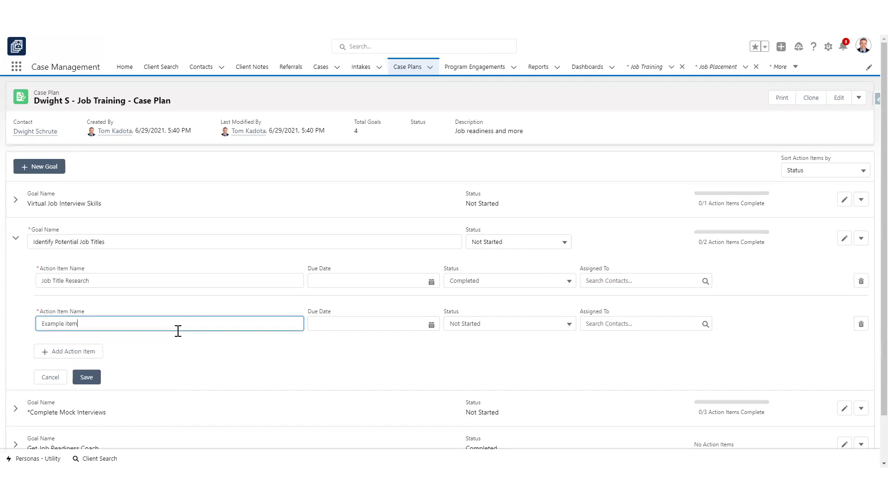
pyautogui.click(505, 326)
pyautogui.click(492, 378)
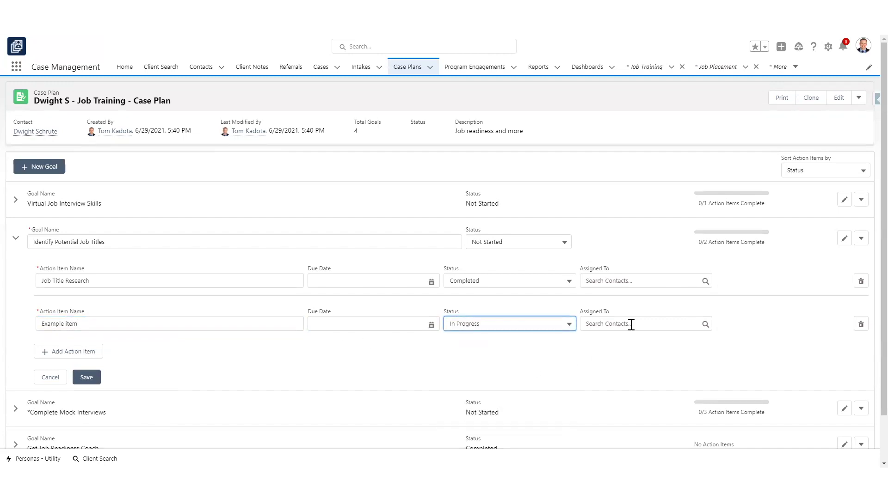
pyautogui.click(628, 325)
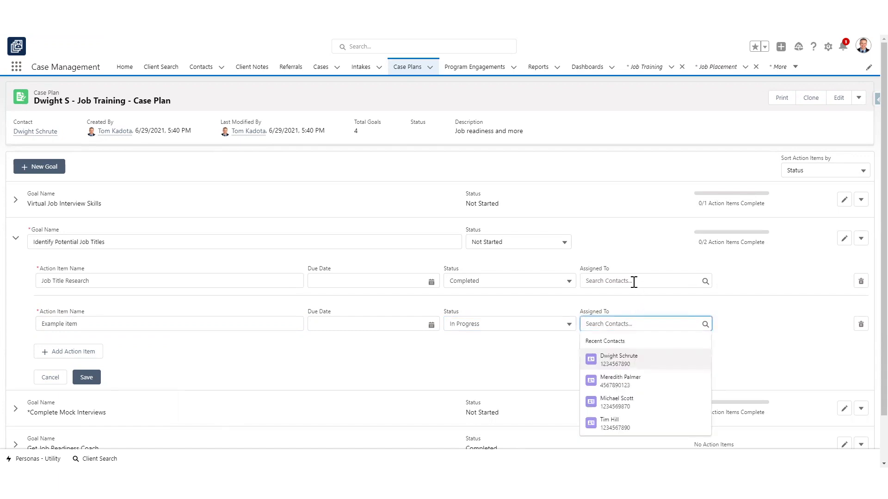
pyautogui.click(656, 262)
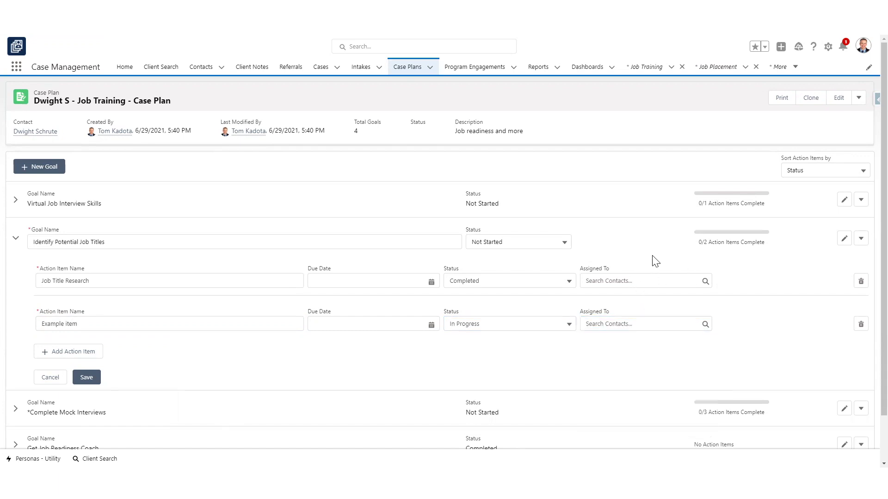
pyautogui.click(86, 378)
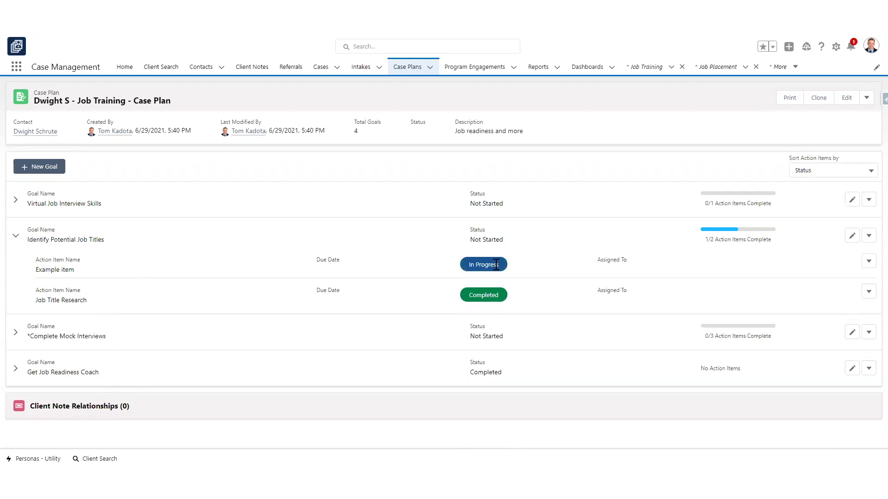
pyautogui.moveTo(704, 240); pyautogui.dragTo(770, 240)
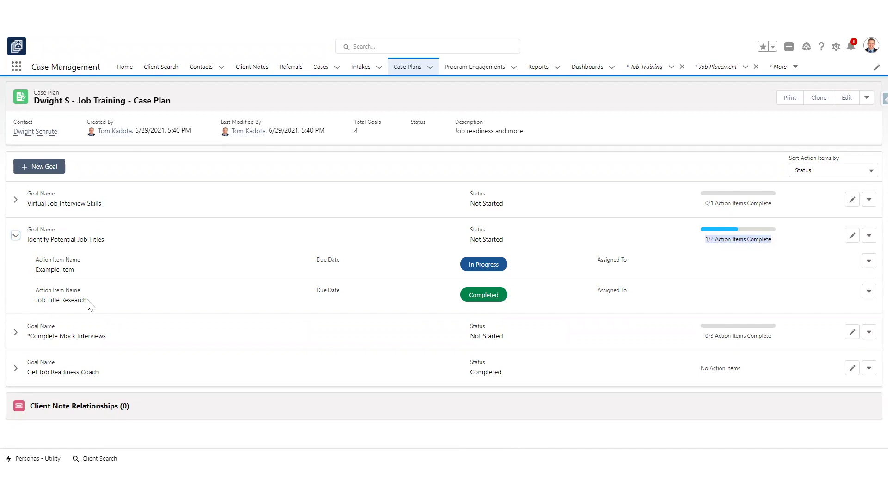
pyautogui.click(18, 239)
pyautogui.click(18, 240)
pyautogui.click(15, 235)
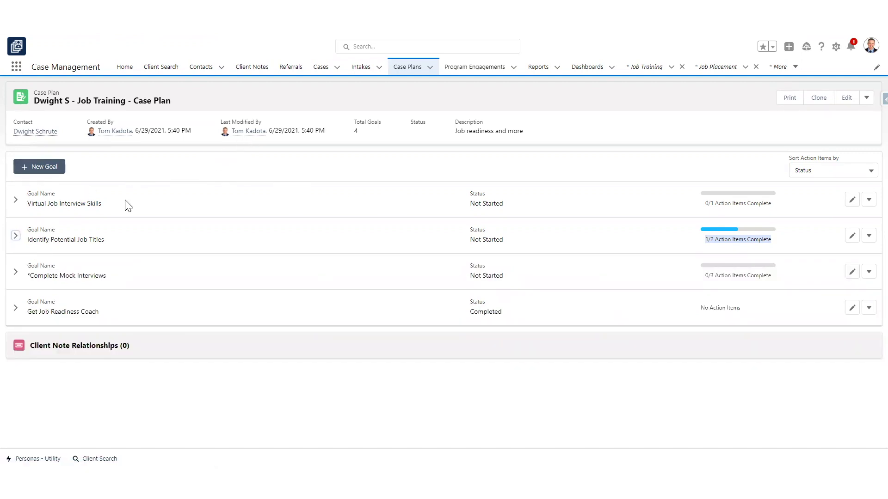
# Add a goal named Goal Example 1 with the action item Action Item example 2 to the case plan and save it.
pyautogui.click(45, 168)
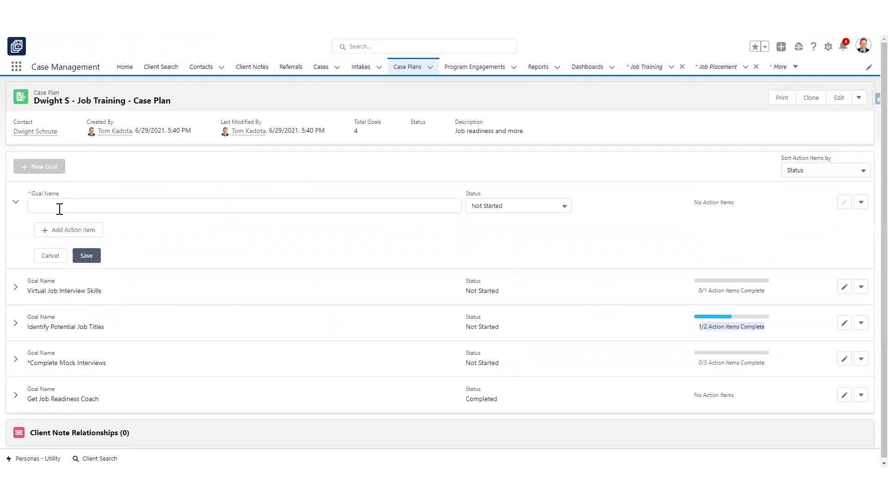
pyautogui.click(62, 209)
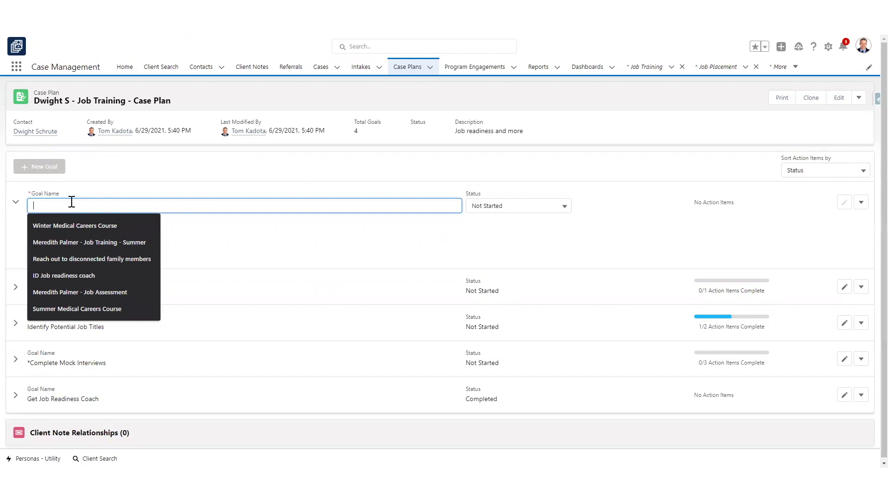
pyautogui.write('Goal Example 1')
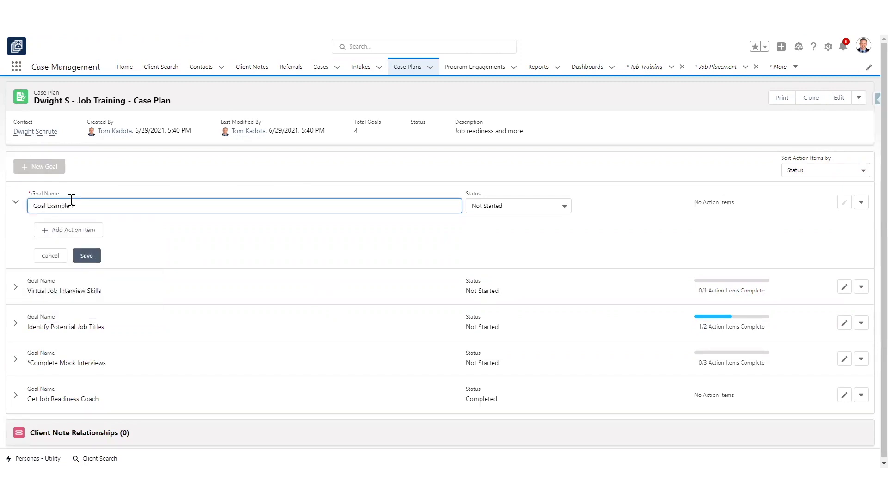
pyautogui.click(69, 231)
pyautogui.click(76, 242)
pyautogui.write('A')
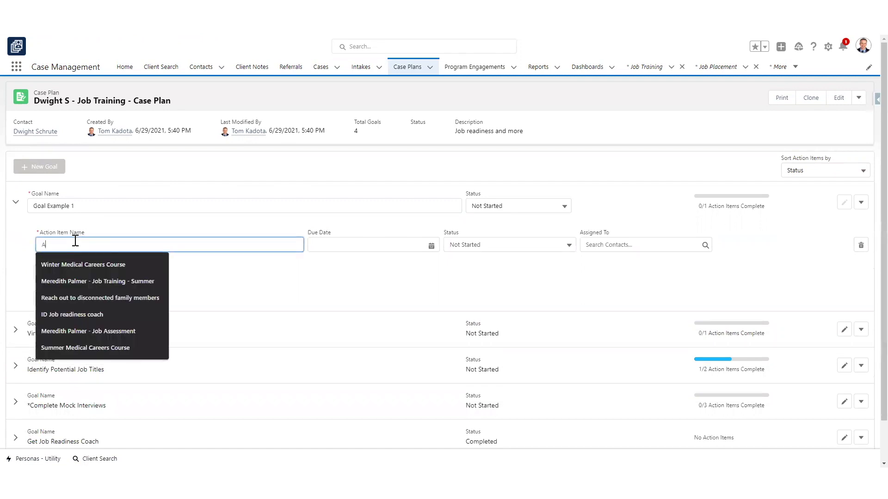
pyautogui.write('ction Item example 2')
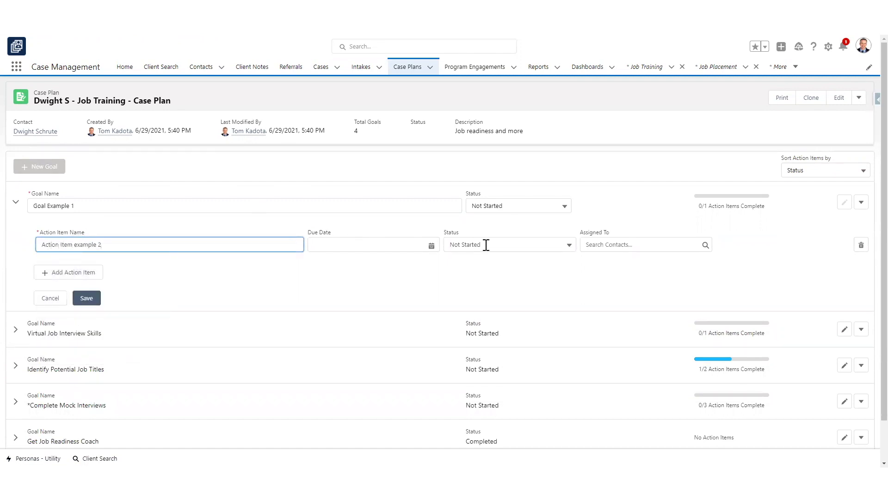
pyautogui.click(98, 299)
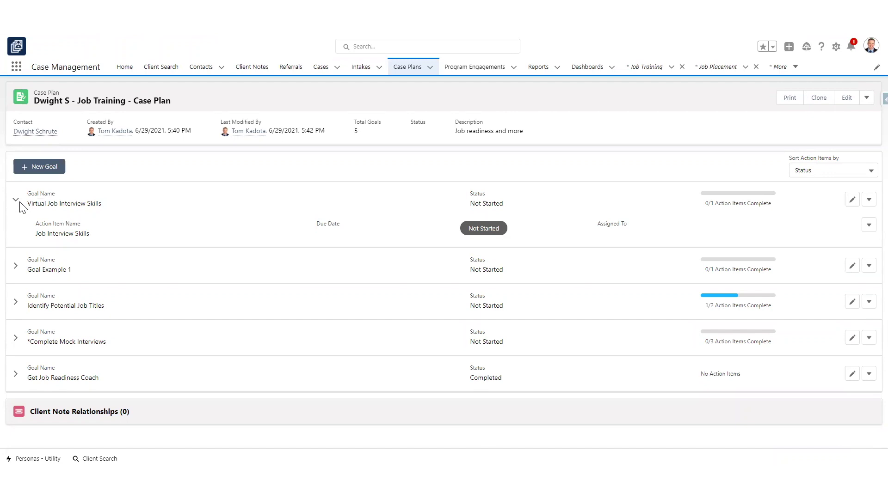
pyautogui.click(15, 201)
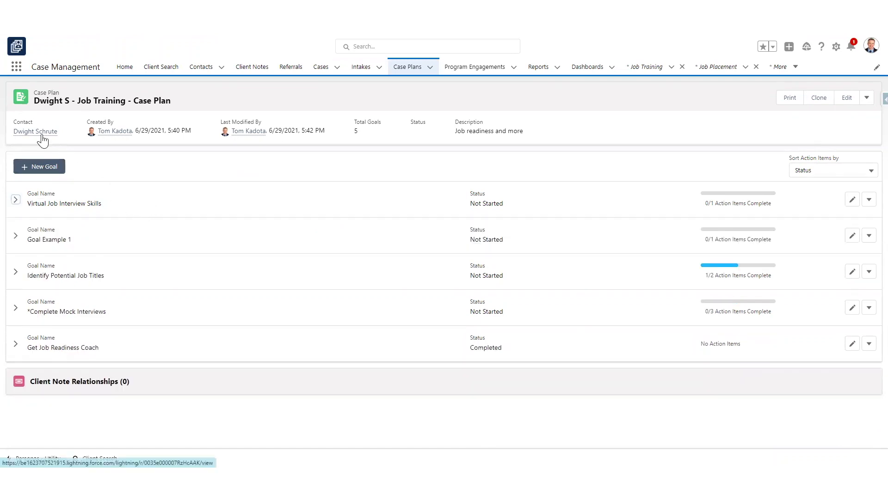
# Open the client's contact record from the case plan and review its case plans and goal progress.
pyautogui.moveTo(34, 135)
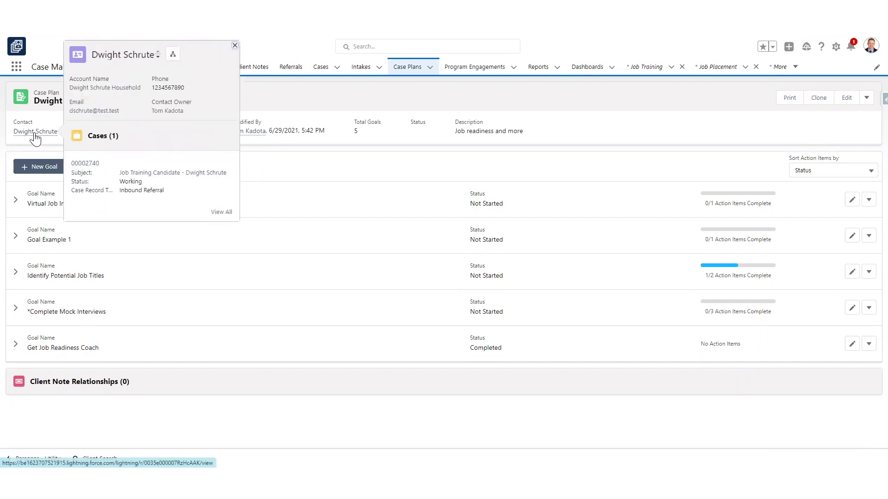
pyautogui.click(35, 134)
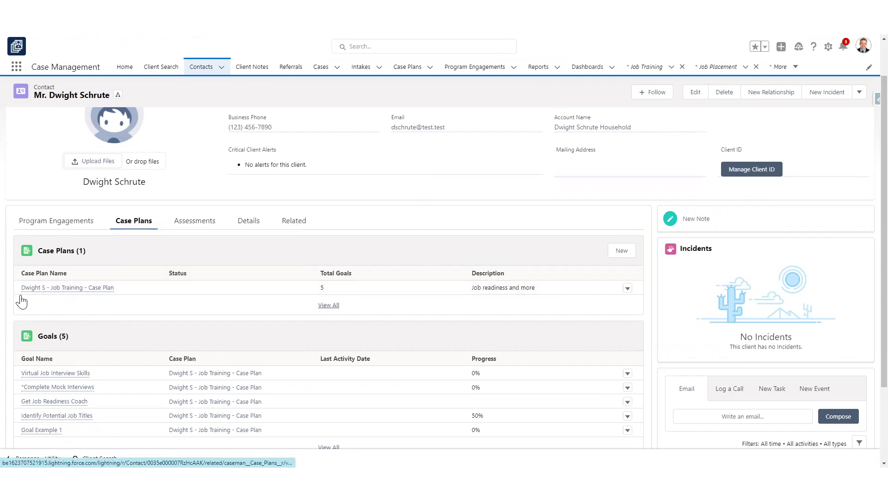
pyautogui.scroll(-1, 22, 301)
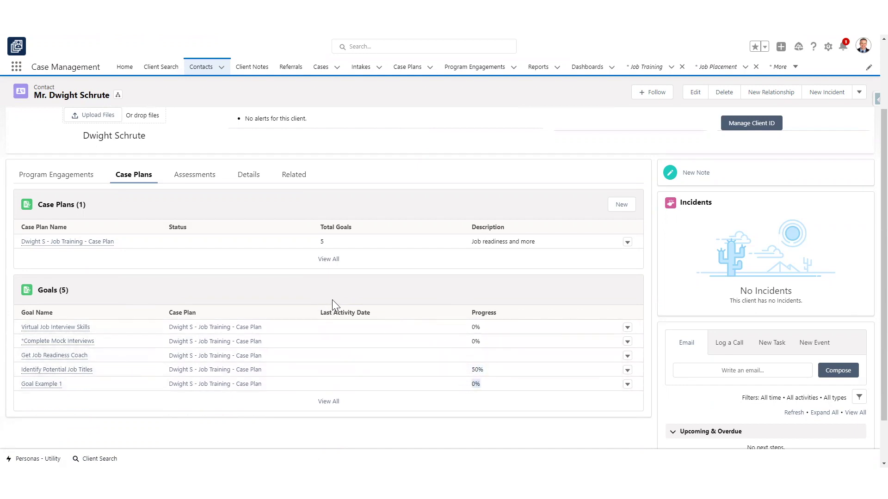
pyautogui.scroll(2, 270, 285)
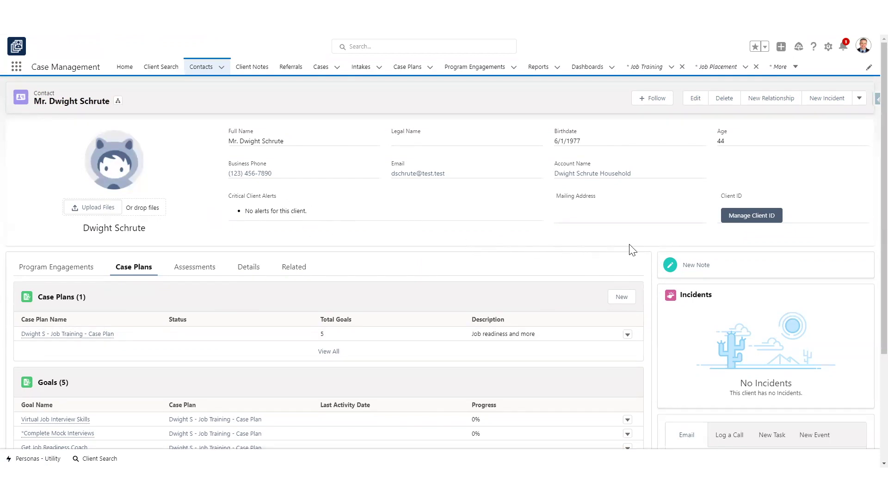
# Create a client note from the contact record with record type Job Readiness and the subject First Intervention.
pyautogui.click(695, 273)
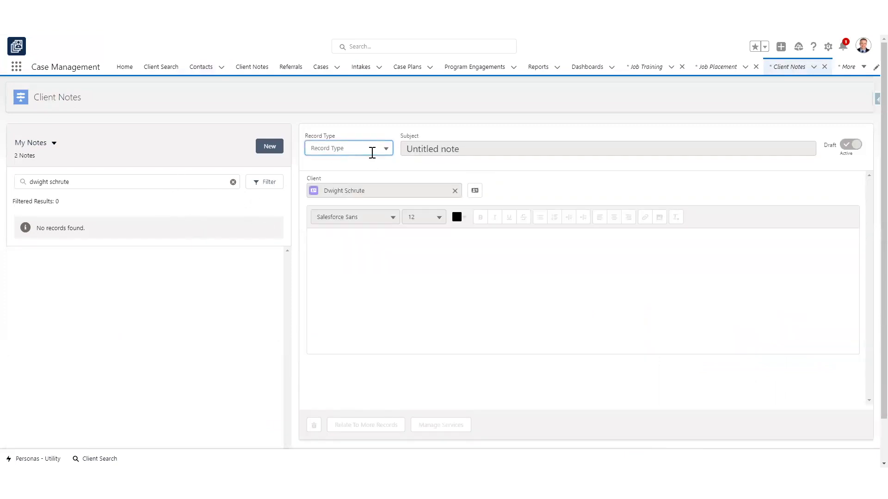
pyautogui.click(373, 149)
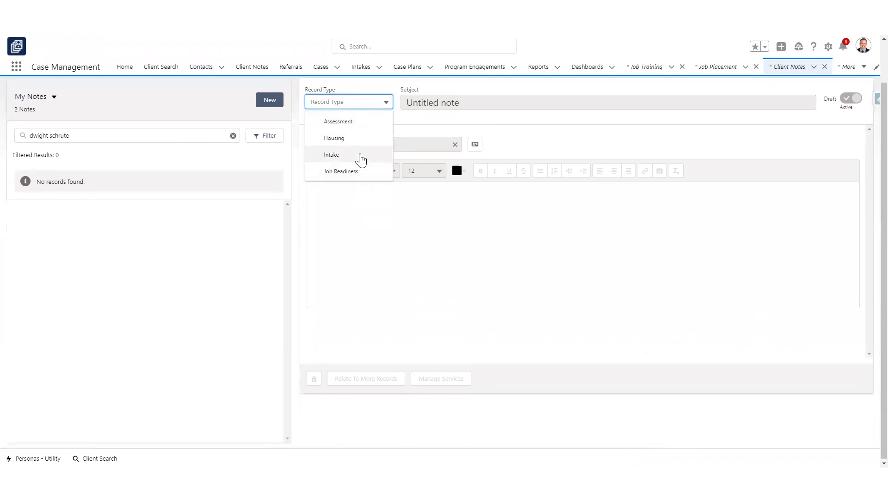
pyautogui.click(346, 217)
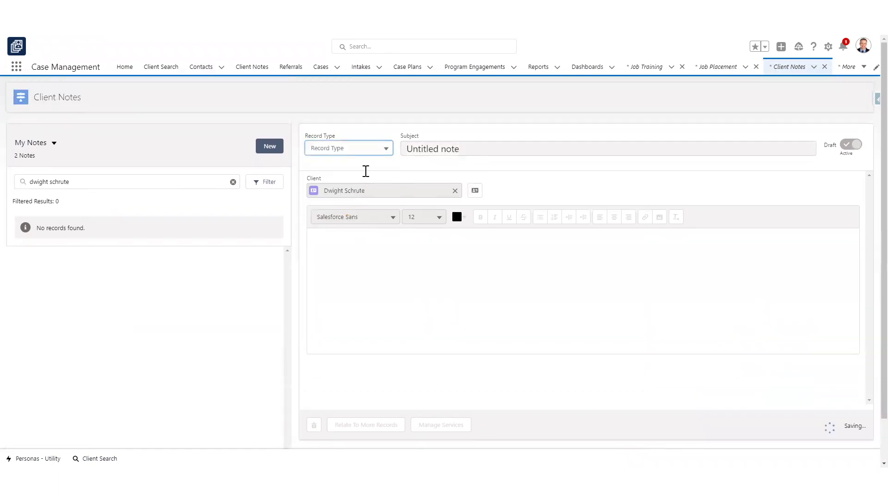
pyautogui.moveTo(455, 150); pyautogui.dragTo(400, 156)
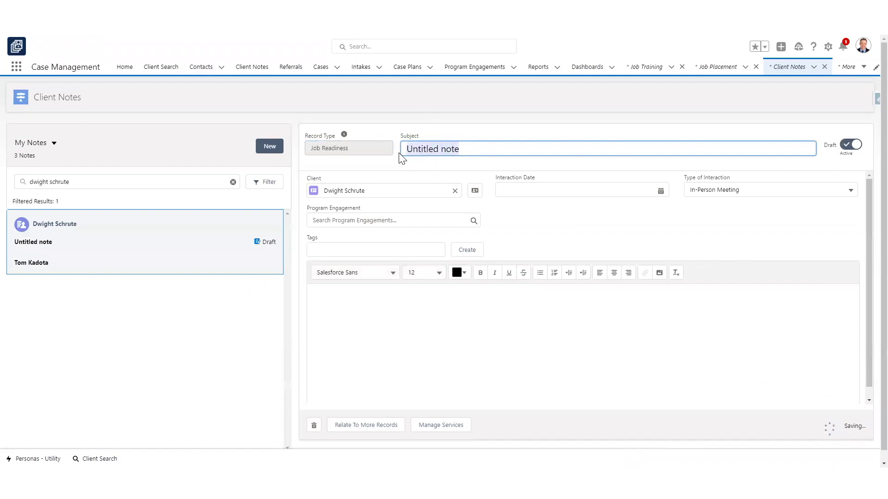
pyautogui.write('First ')
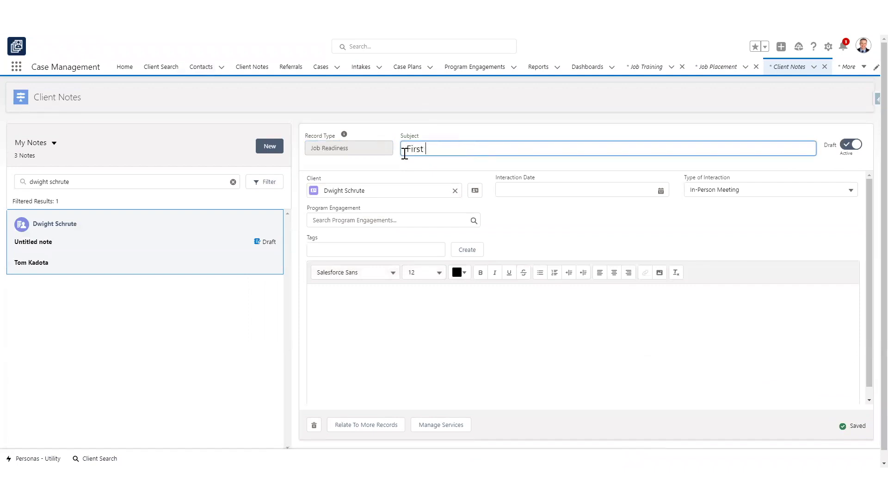
pyautogui.write('Intervention')
pyautogui.click(418, 175)
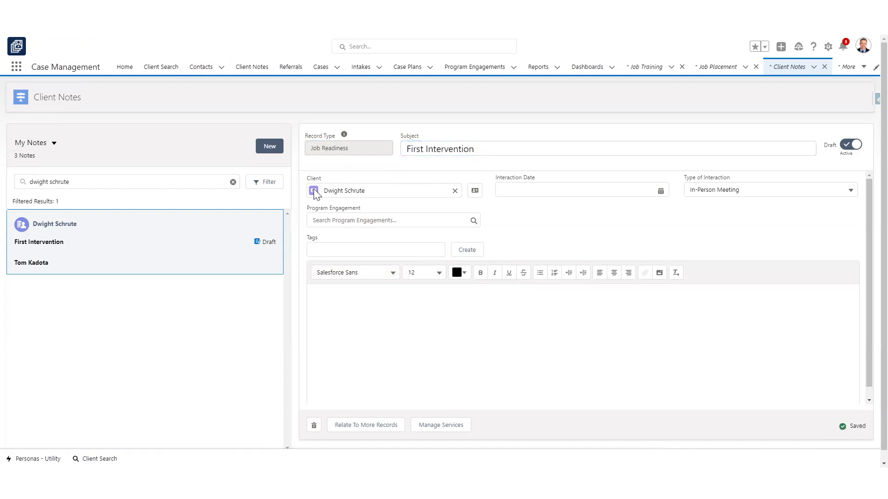
# Set the note's interaction date to Jun 30, 2021, choose In-Person Meeting as the interaction type, and link the recent program engagement.
pyautogui.click(543, 191)
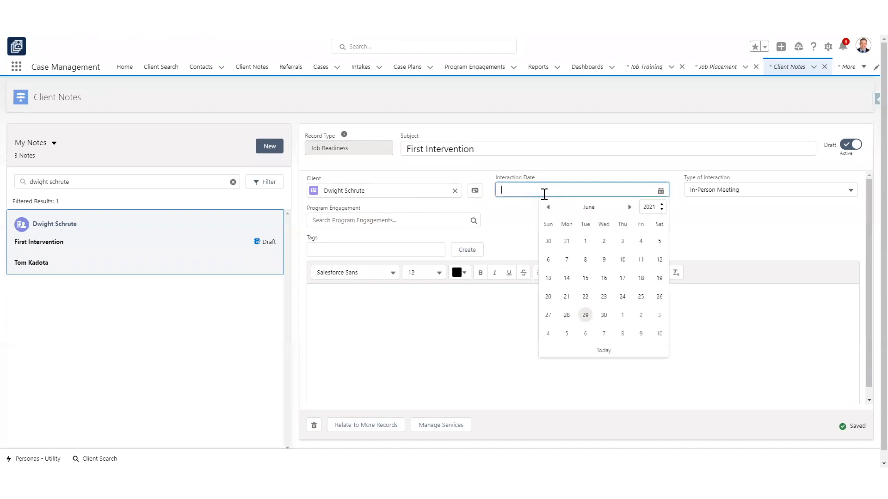
pyautogui.click(603, 315)
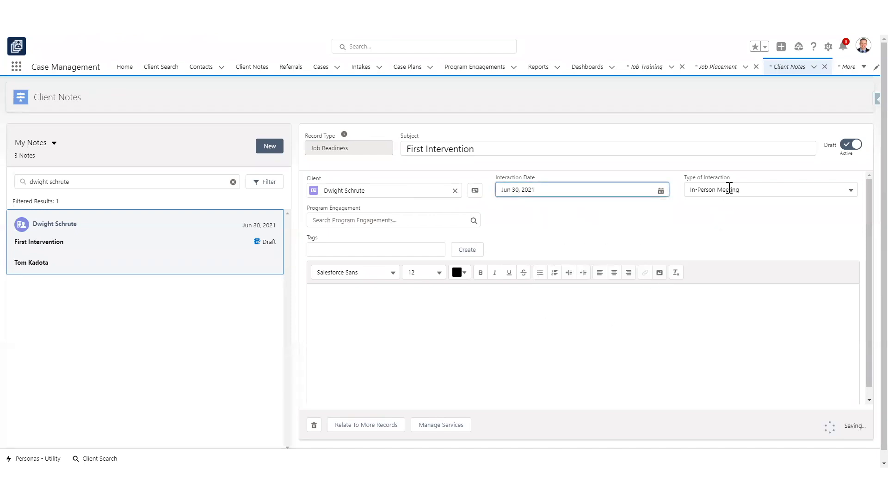
pyautogui.click(729, 189)
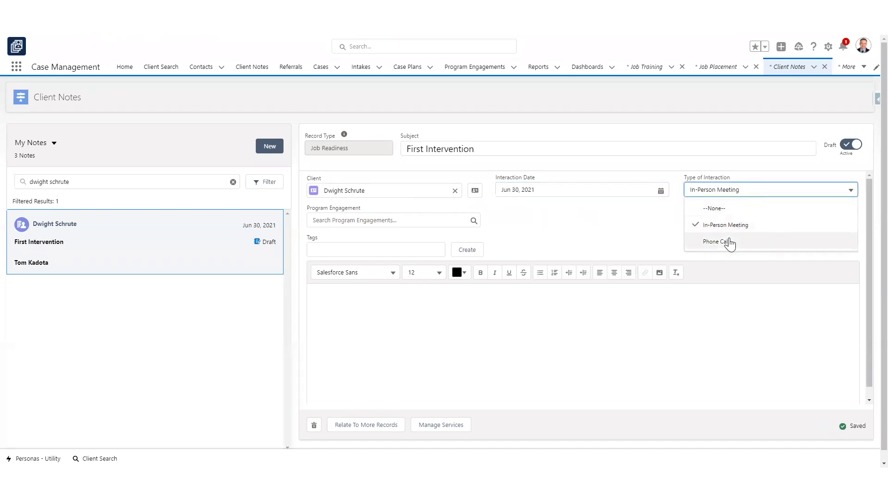
pyautogui.click(732, 227)
pyautogui.click(394, 221)
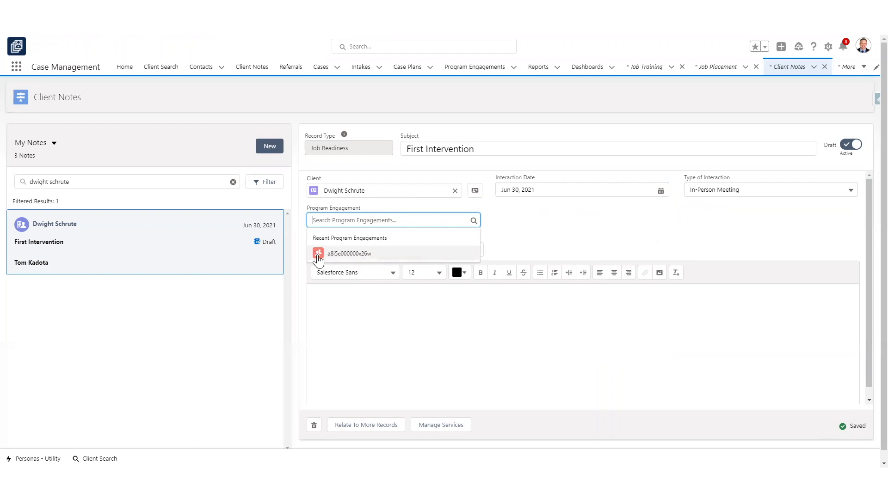
pyautogui.click(360, 259)
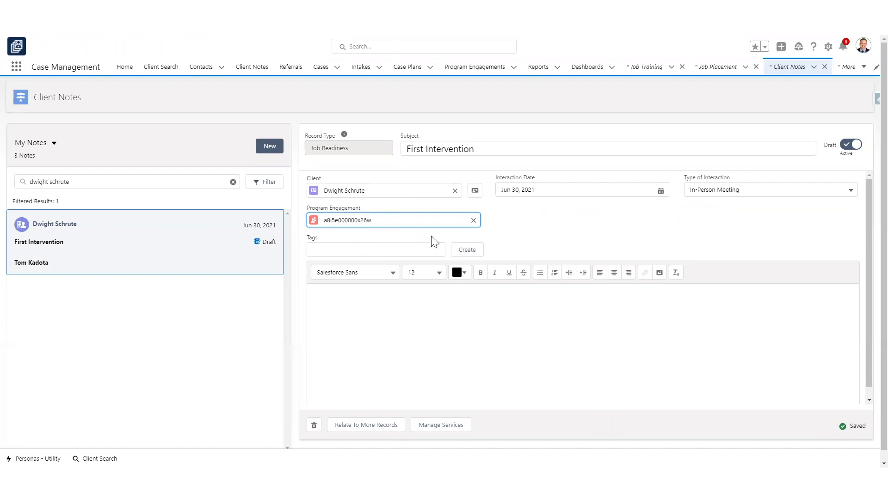
# Add the tags job training and meeting to the First Intervention note.
pyautogui.click(370, 251)
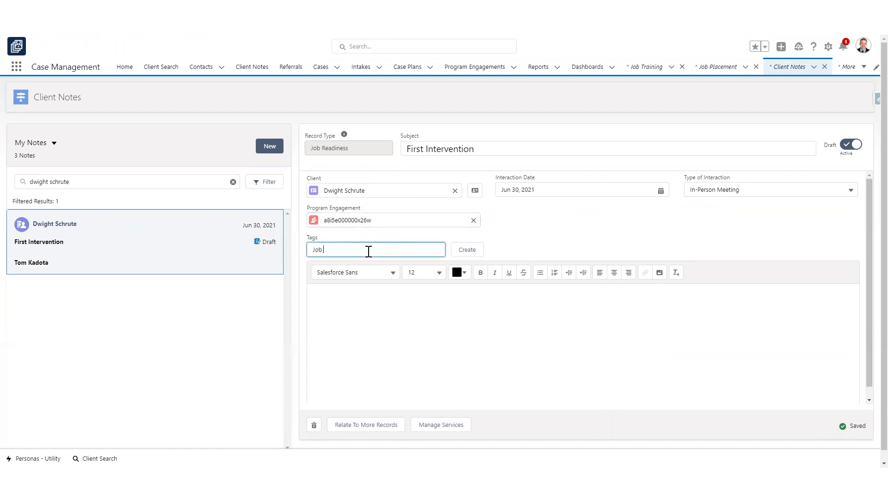
pyautogui.write('Job training')
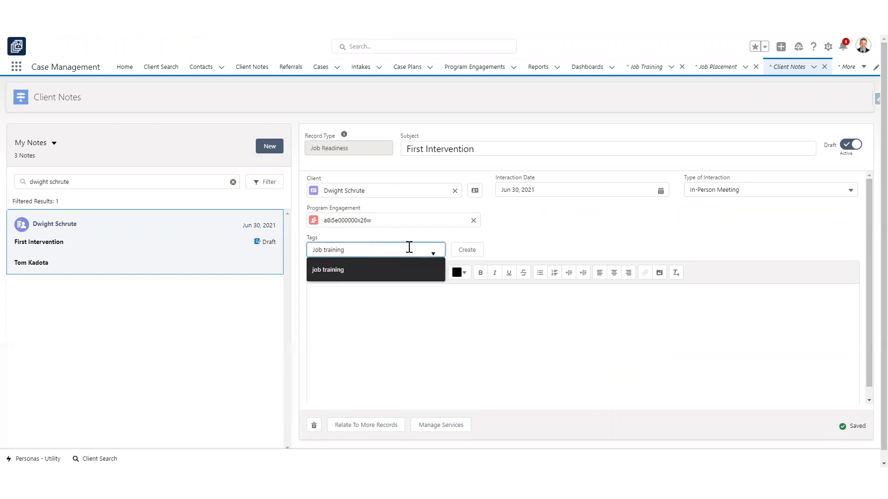
pyautogui.click(466, 251)
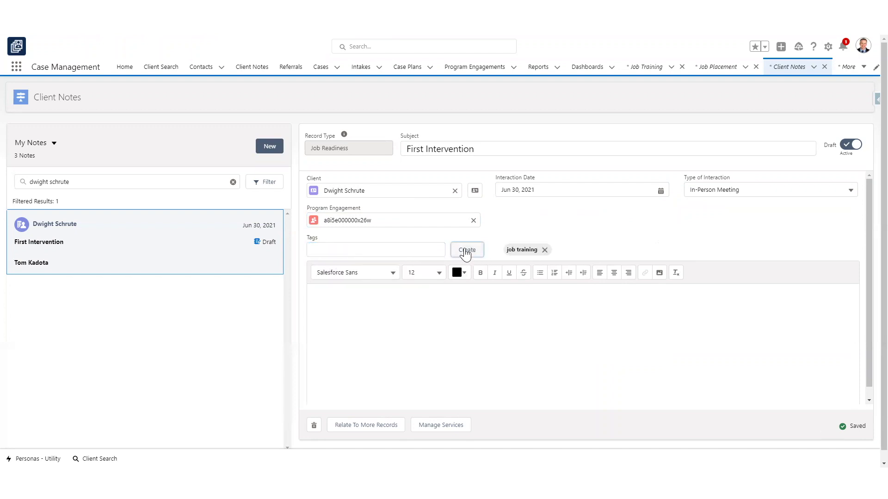
pyautogui.click(388, 250)
pyautogui.write('meeting')
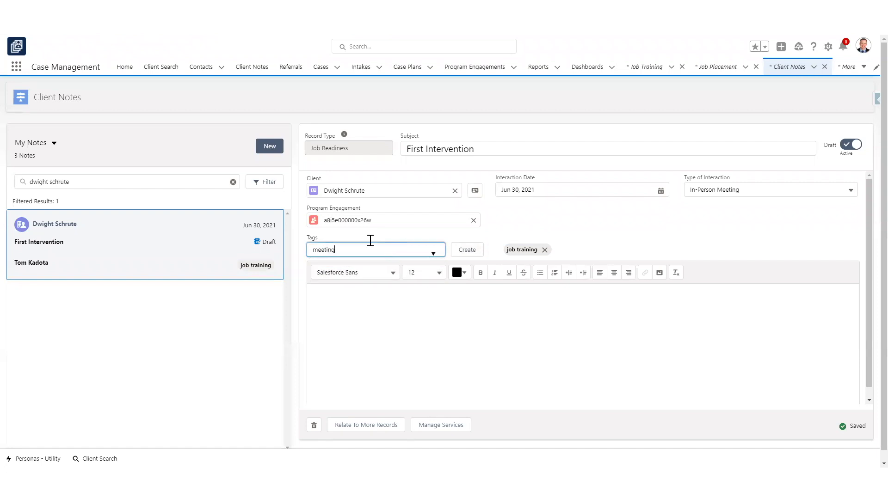
pyautogui.click(468, 250)
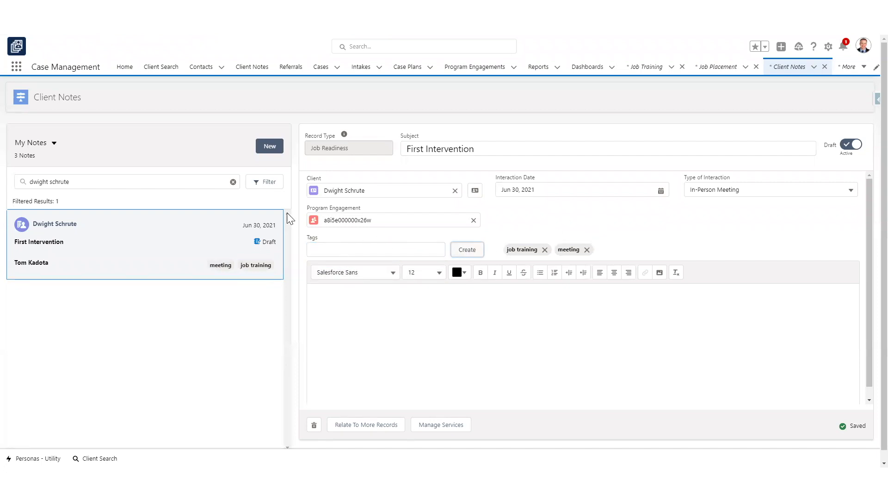
# Check the notes list's filter options, search the notes by client name for training, and clear the search.
pyautogui.click(262, 182)
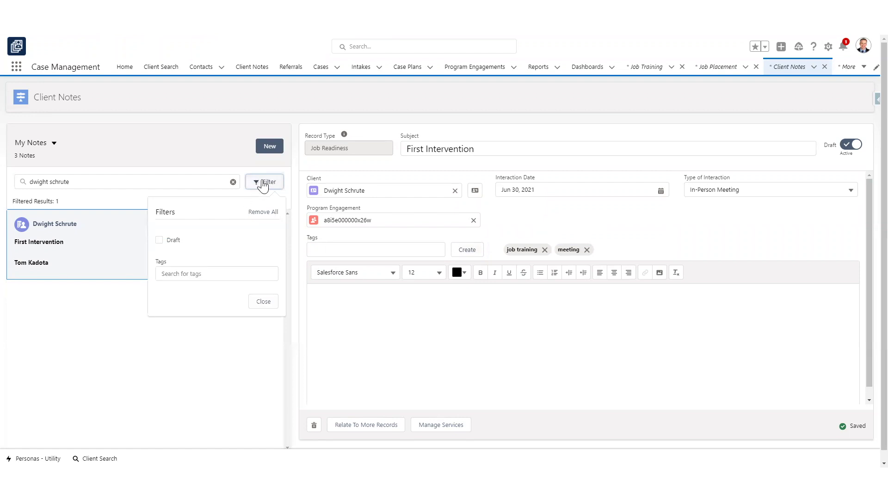
pyautogui.click(262, 182)
pyautogui.tripleClick(187, 183)
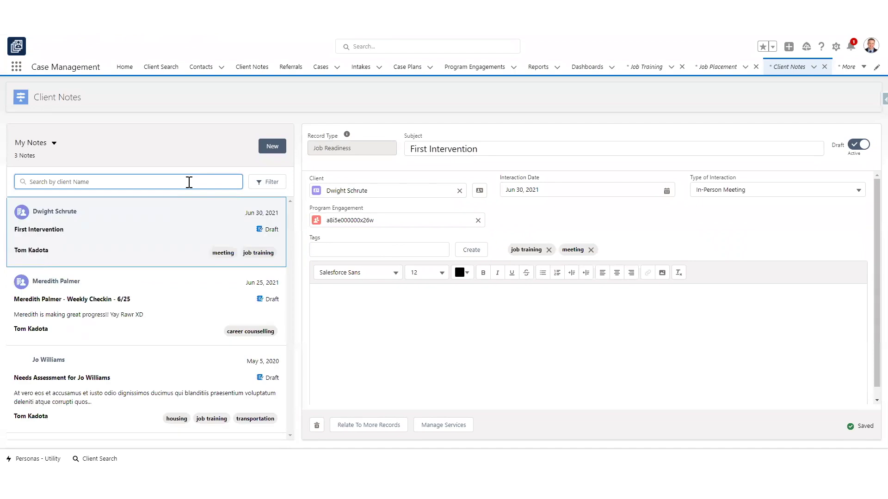
pyautogui.write('training')
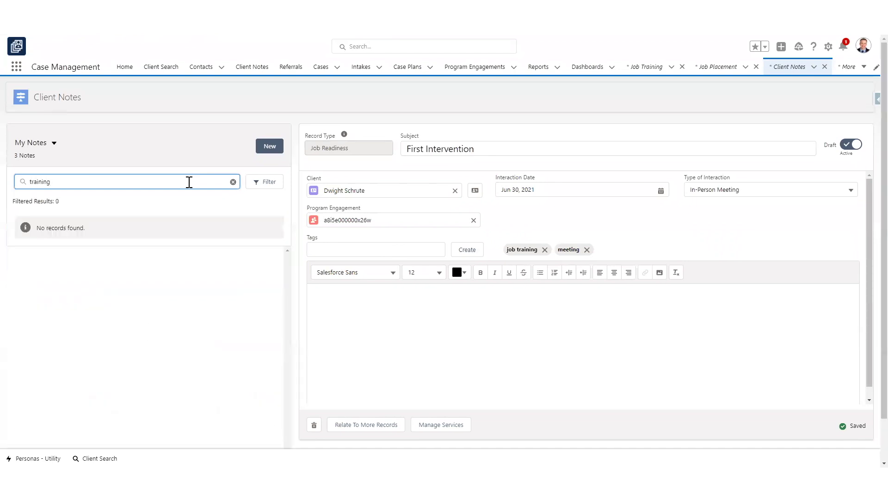
pyautogui.hotkey('ctrl', 'a')
pyautogui.press('BackSpace')
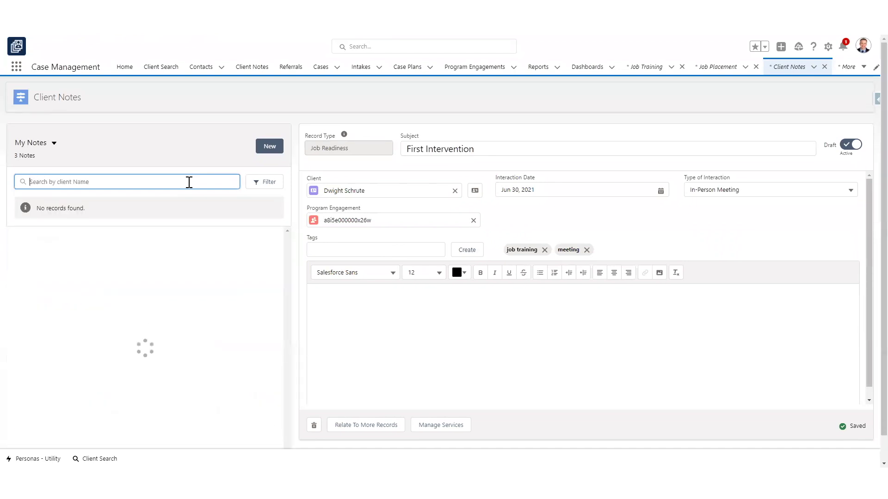
# Filter the notes list by the job training tag.
pyautogui.click(275, 188)
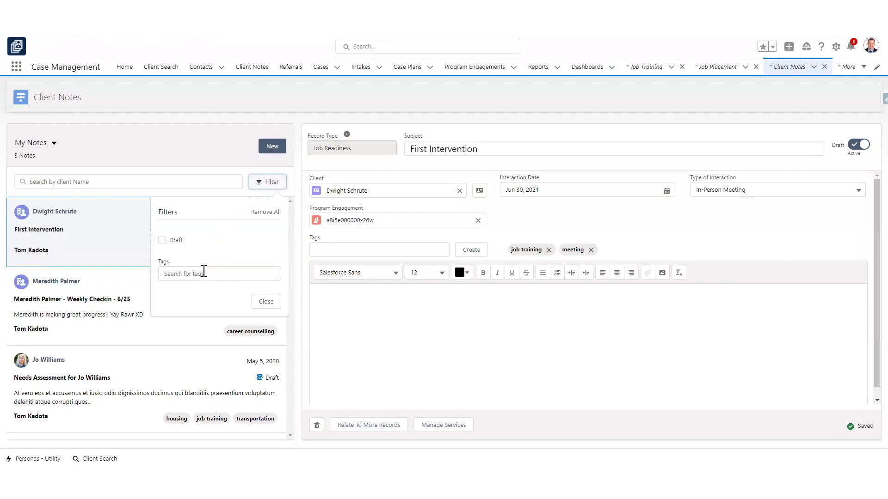
pyautogui.click(200, 274)
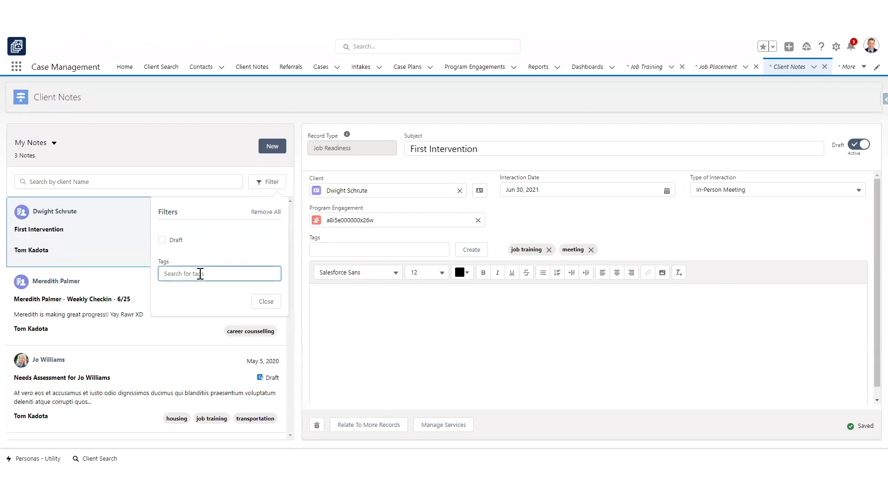
pyautogui.write('job train')
pyautogui.press('Return')
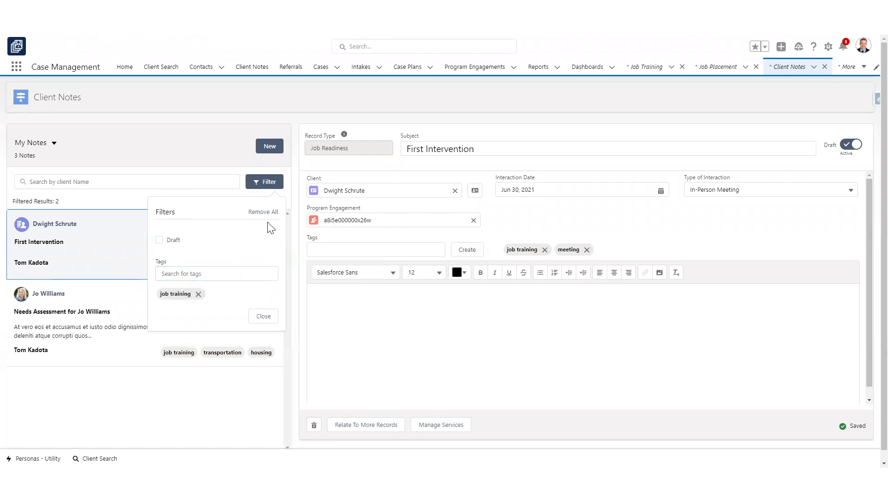
pyautogui.click(264, 317)
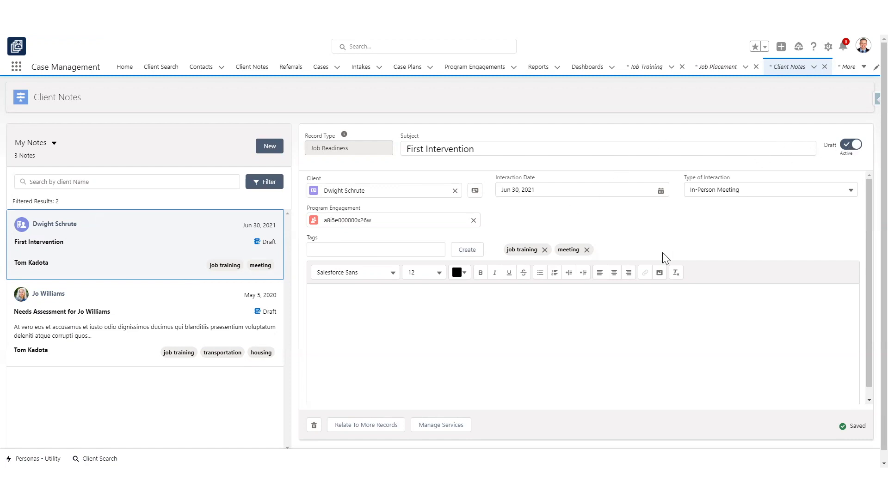
# Take the First Intervention note out of draft status and return it to draft.
pyautogui.click(481, 307)
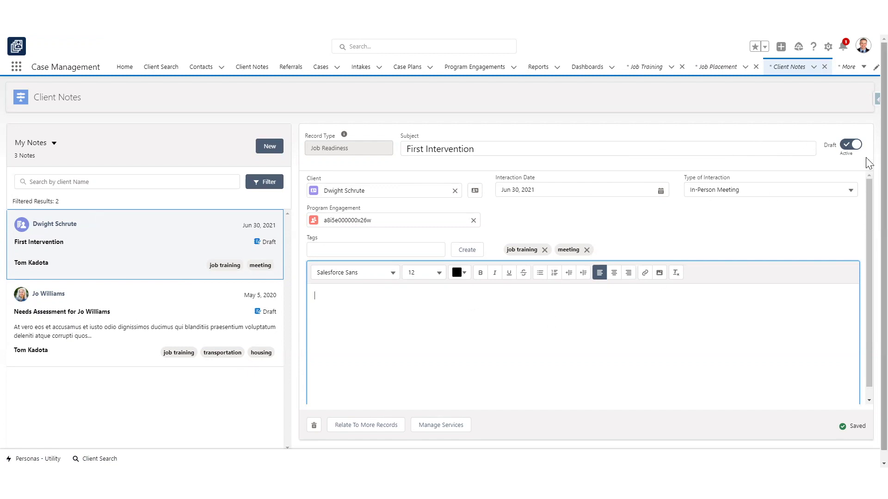
pyautogui.click(851, 145)
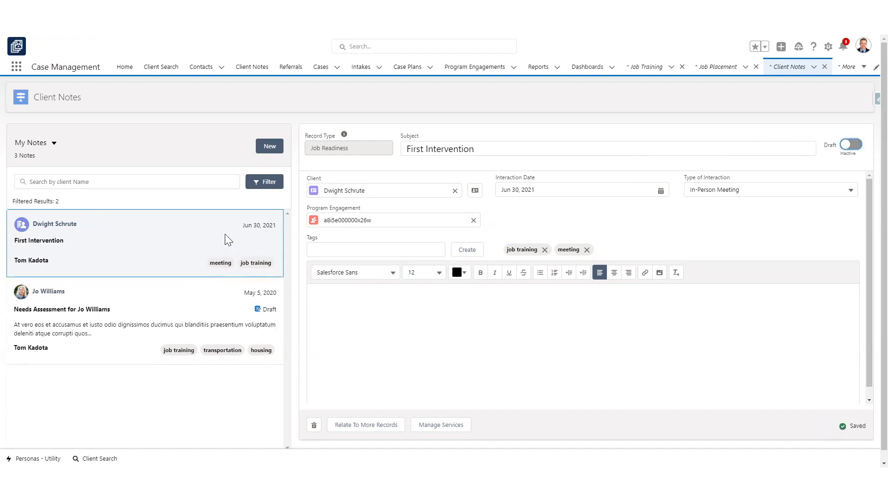
pyautogui.click(108, 239)
pyautogui.click(851, 147)
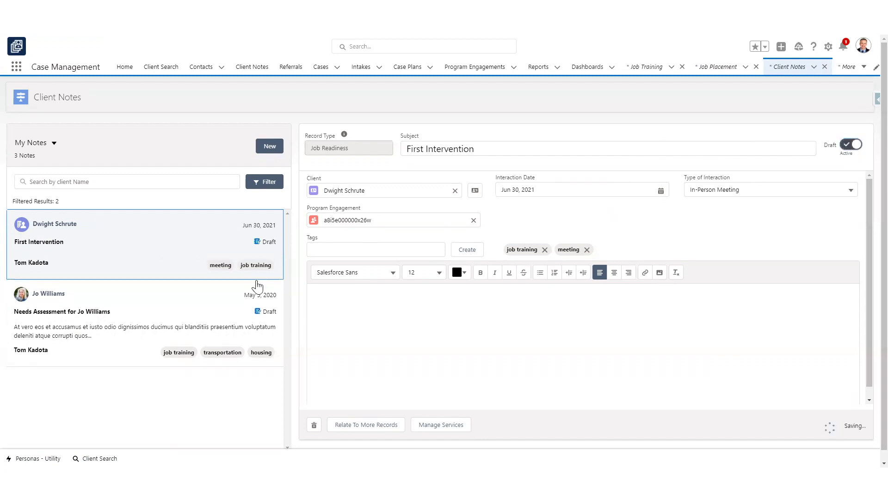
# Relate the First Intervention note to the client's Job Training case plan and check the related record link.
pyautogui.scroll(-1, 419, 338)
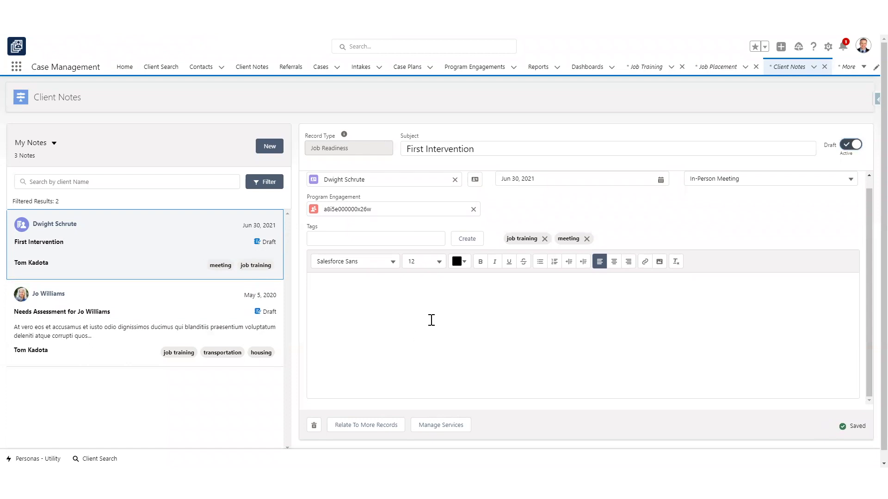
pyautogui.scroll(-1, 430, 319)
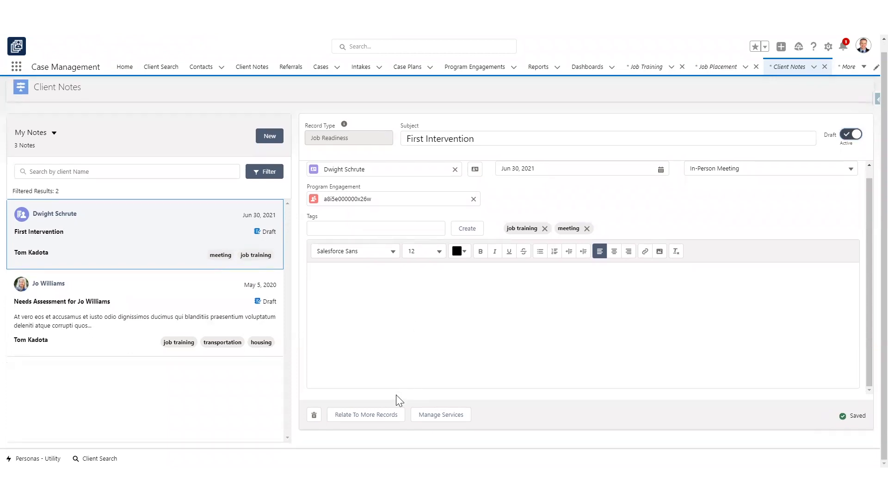
pyautogui.click(379, 416)
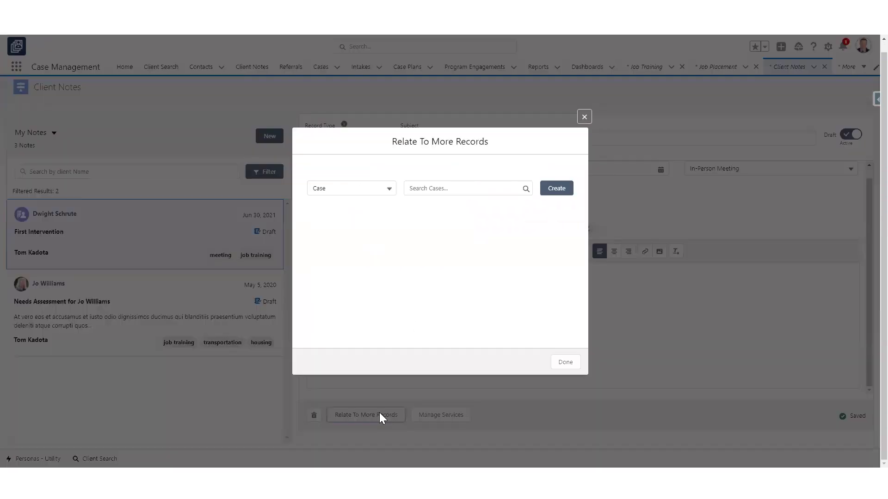
pyautogui.click(383, 188)
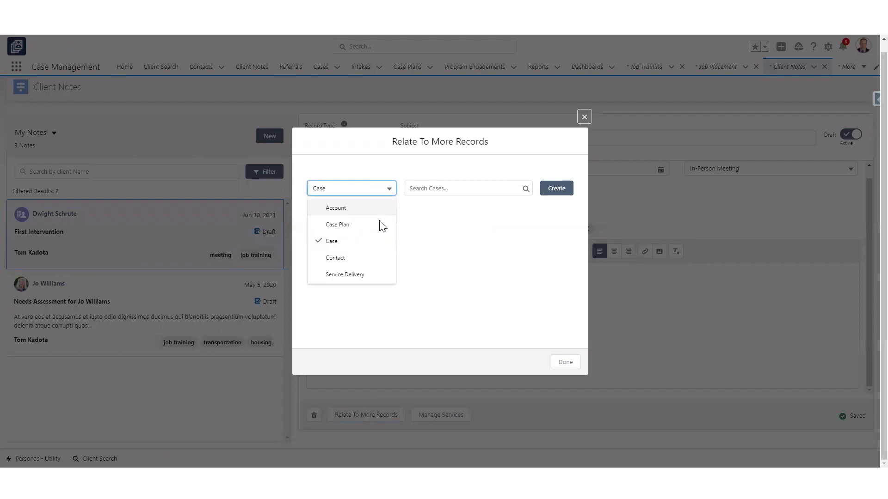
pyautogui.click(358, 226)
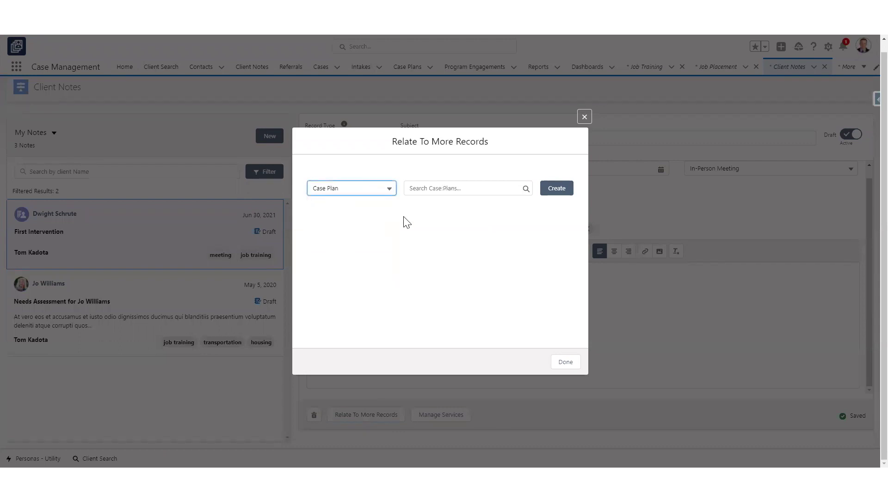
pyautogui.click(447, 189)
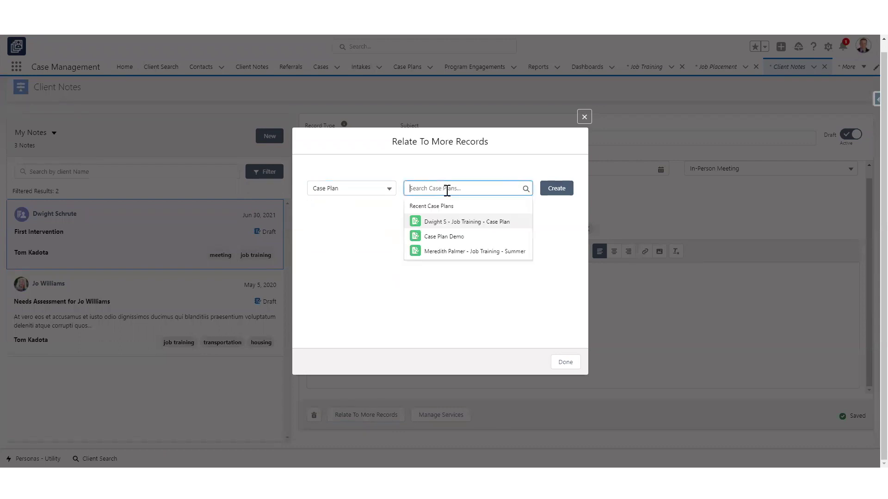
pyautogui.click(471, 226)
pyautogui.click(570, 192)
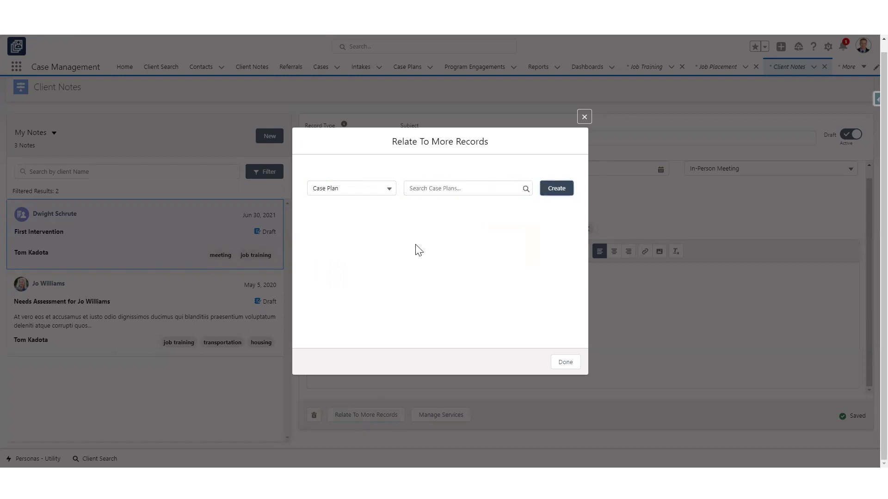
pyautogui.click(565, 362)
pyautogui.scroll(-1, 507, 317)
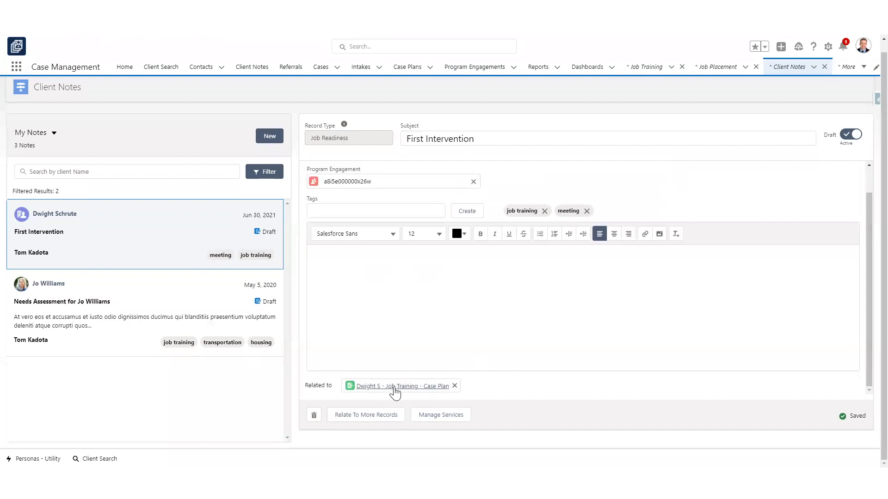
pyautogui.moveTo(381, 393)
pyautogui.scroll(2, 700, 393)
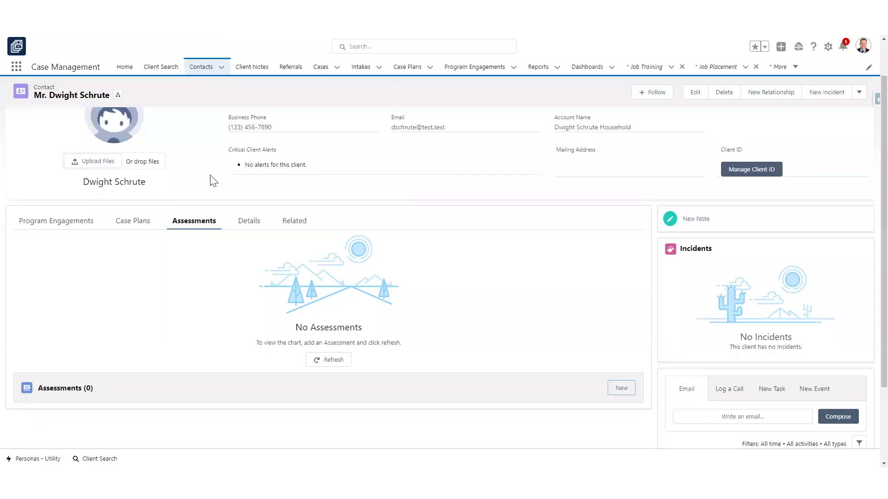
# Start a new assessment for the client using the Job Assessment record type.
pyautogui.scroll(1, 213, 181)
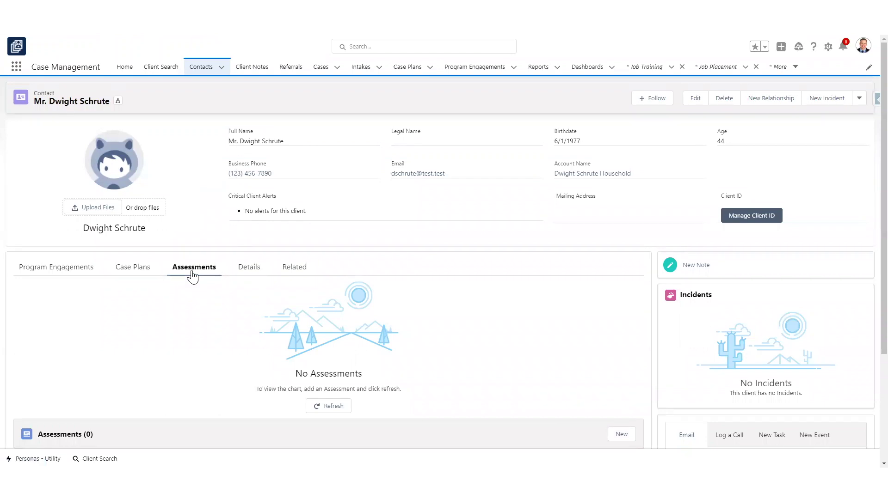
pyautogui.scroll(-1, 204, 275)
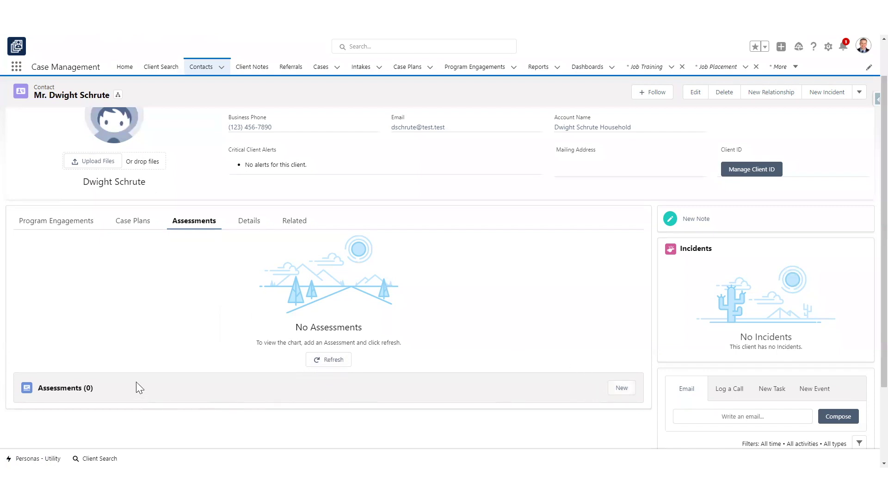
pyautogui.click(619, 390)
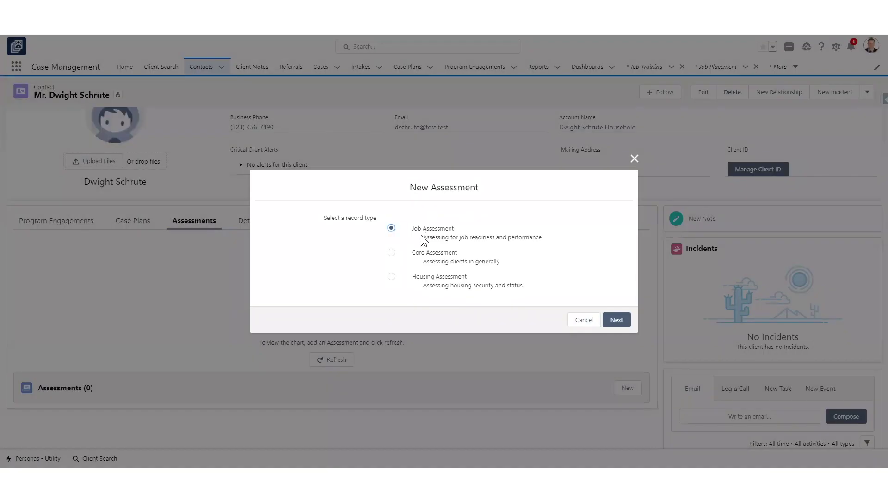
pyautogui.moveTo(547, 241); pyautogui.dragTo(411, 228)
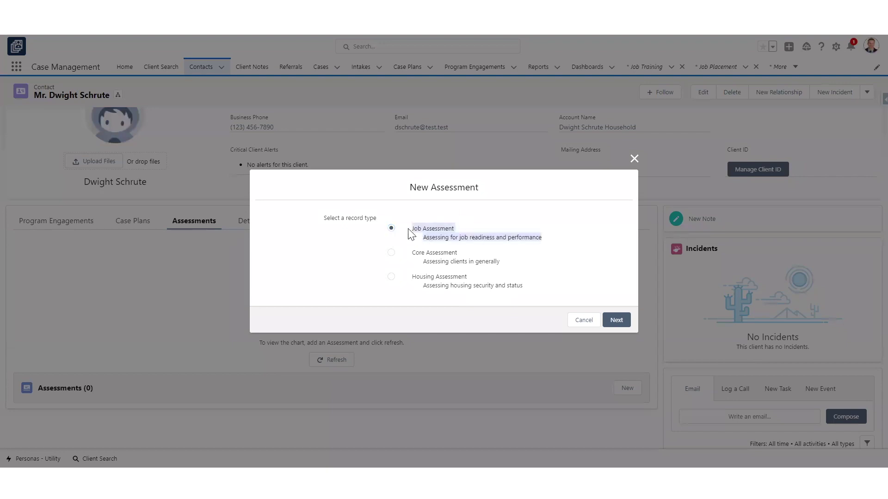
pyautogui.click(620, 321)
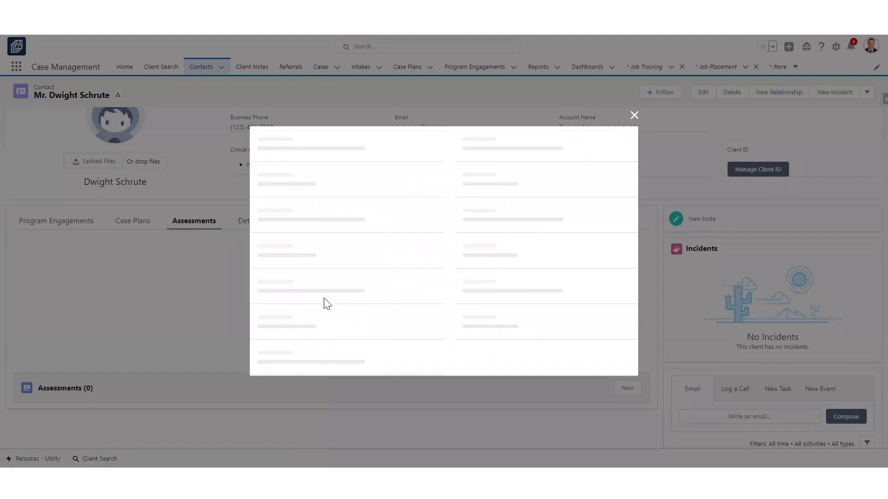
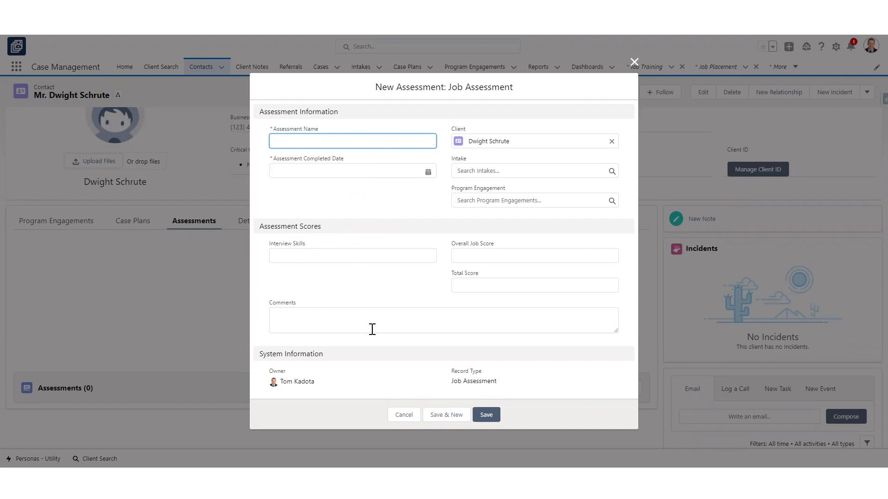
# Set the assessment's Interview Skills to 100, Overall Job Score to 80 and Total Score to 180.
pyautogui.click(340, 256)
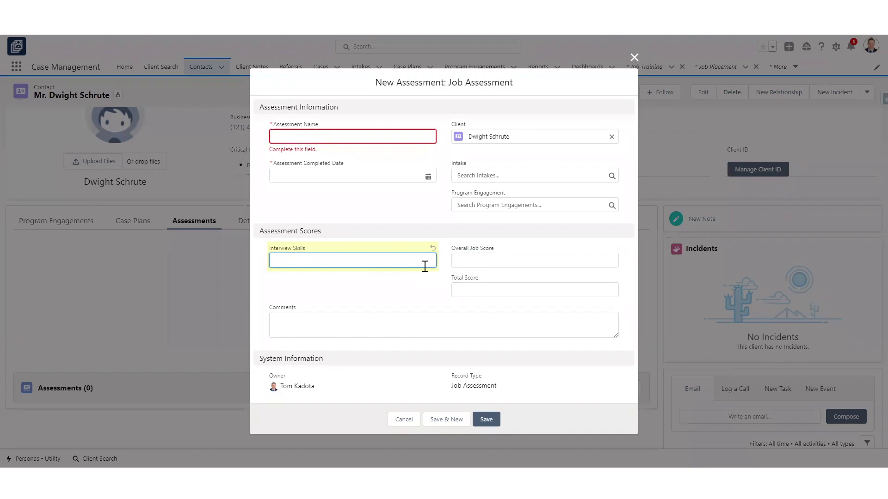
pyautogui.click(528, 260)
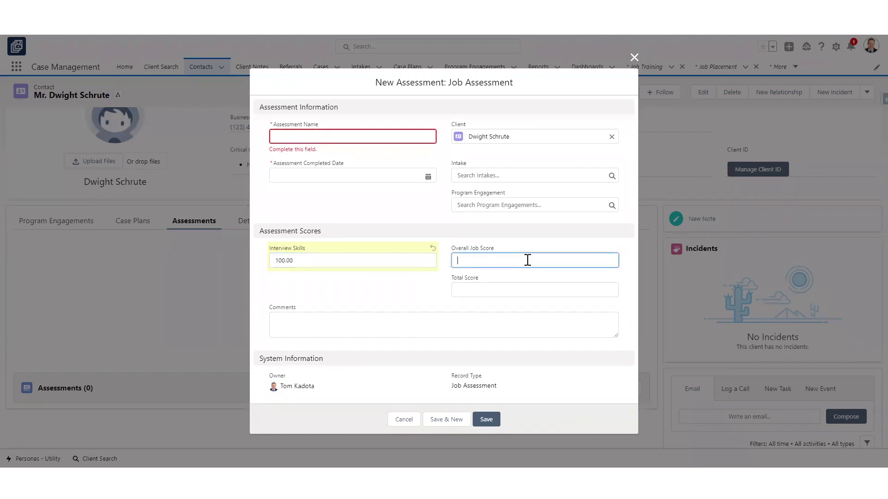
pyautogui.write('80')
pyautogui.click(526, 284)
pyautogui.click(509, 288)
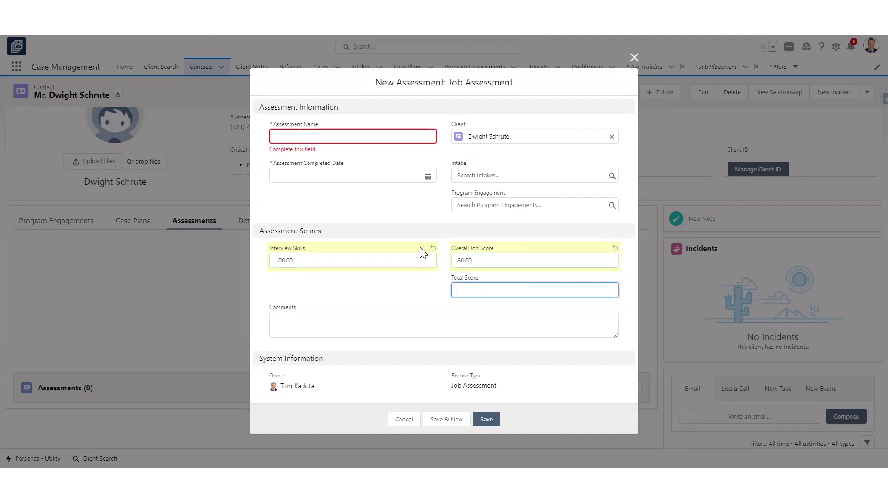
pyautogui.write('180')
# Name the assessment Mid-program Job Assessment, completed 6/29/2021, link the program engagement, comment that the client is making great progress, and save.
pyautogui.click(403, 304)
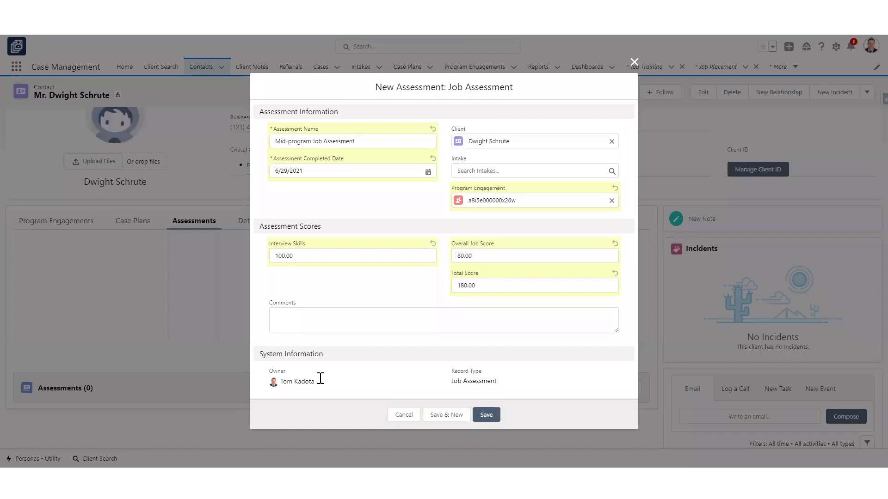
pyautogui.click(367, 317)
pyautogui.write('Dwight is making great progress!')
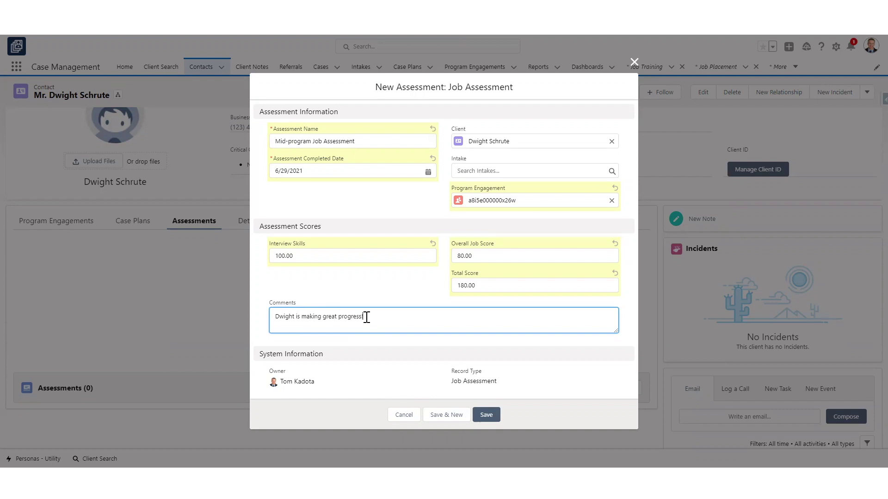
pyautogui.click(486, 415)
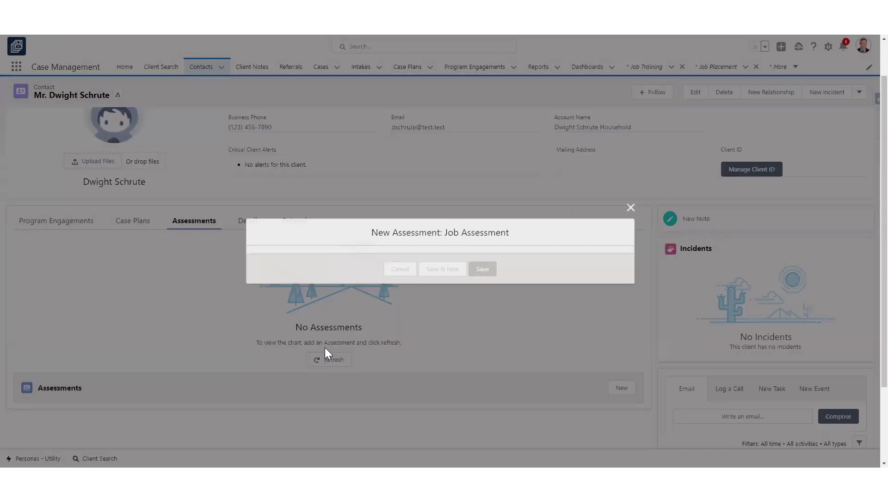
# Refresh the client's assessments chart to plot the new job assessment.
pyautogui.scroll(-1, 109, 359)
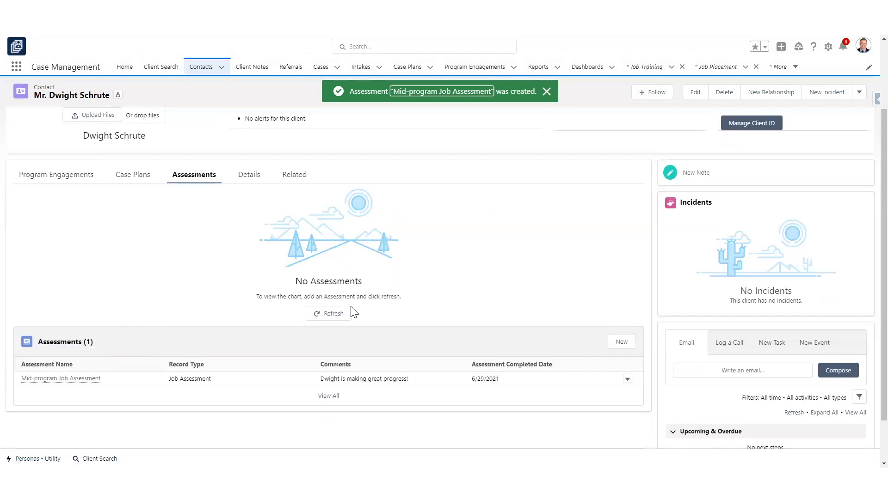
pyautogui.click(332, 313)
pyautogui.scroll(-2, 103, 179)
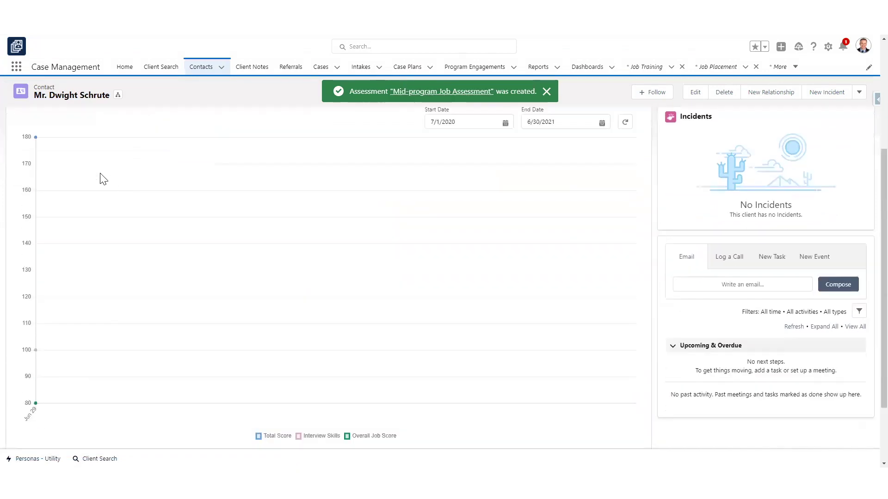
# Examine the chart's score points, the assessments list beneath it, and the start date picker of the chart's date range.
pyautogui.moveTo(35, 130)
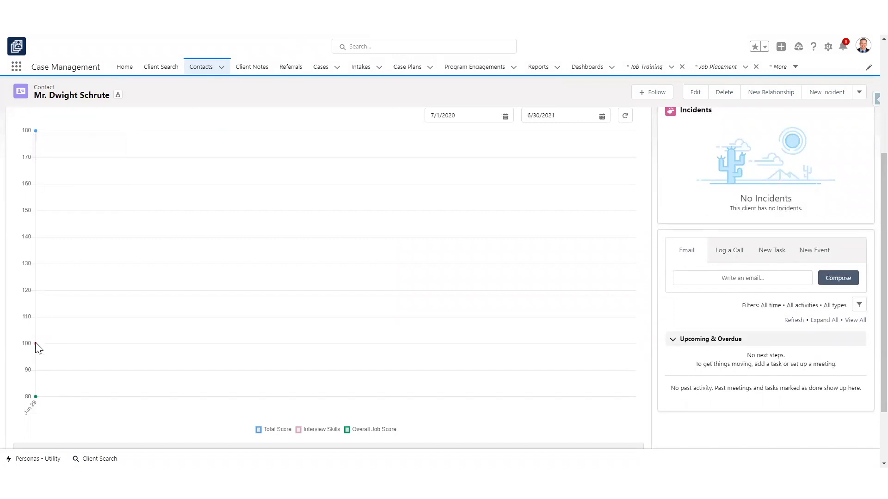
pyautogui.scroll(1, 30, 329)
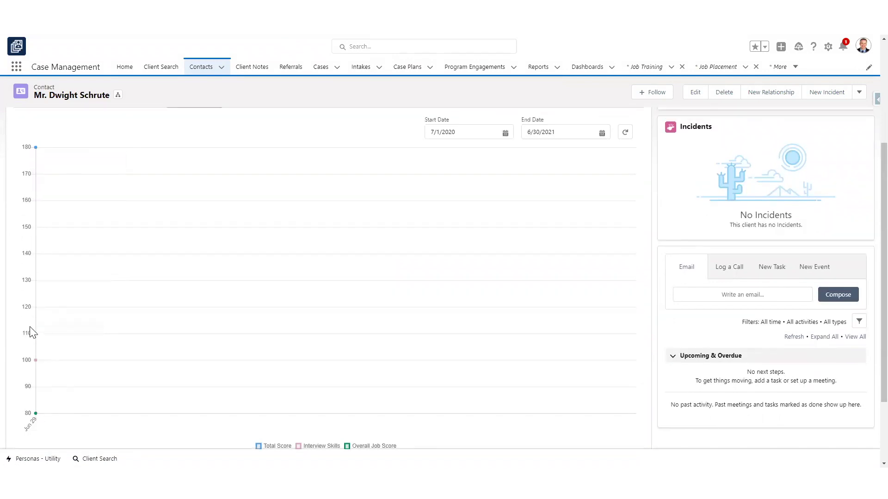
pyautogui.scroll(-2, 30, 329)
pyautogui.scroll(4, 42, 278)
pyautogui.moveTo(35, 238)
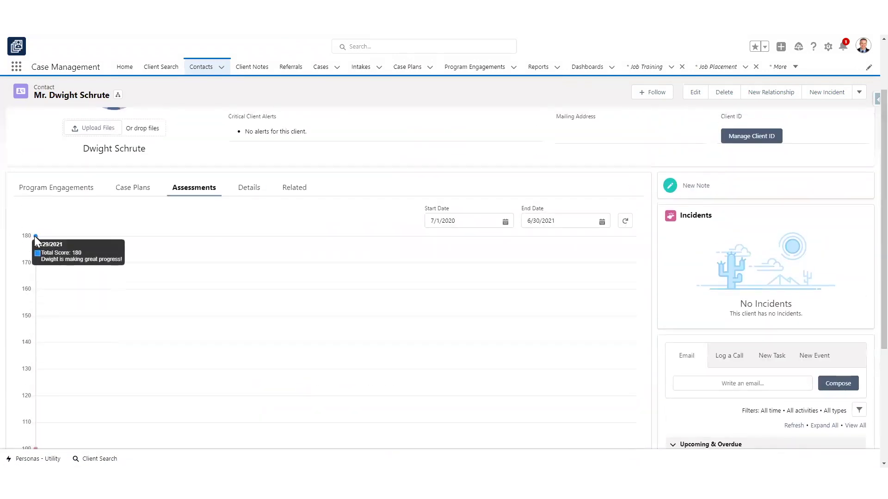
pyautogui.scroll(-3, 34, 236)
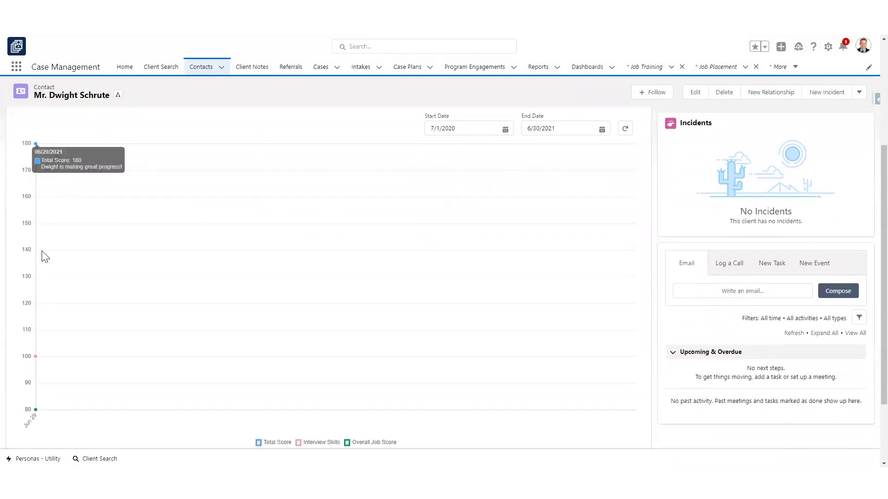
pyautogui.scroll(-2, 19, 372)
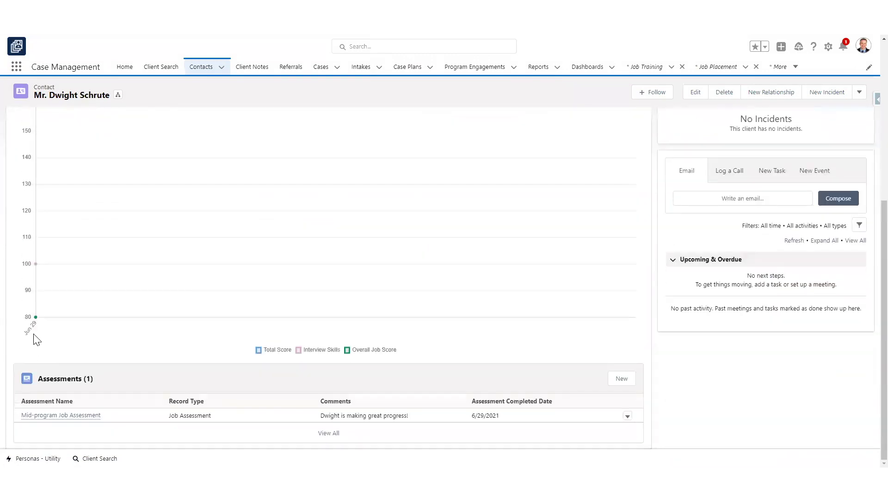
pyautogui.scroll(2, 126, 324)
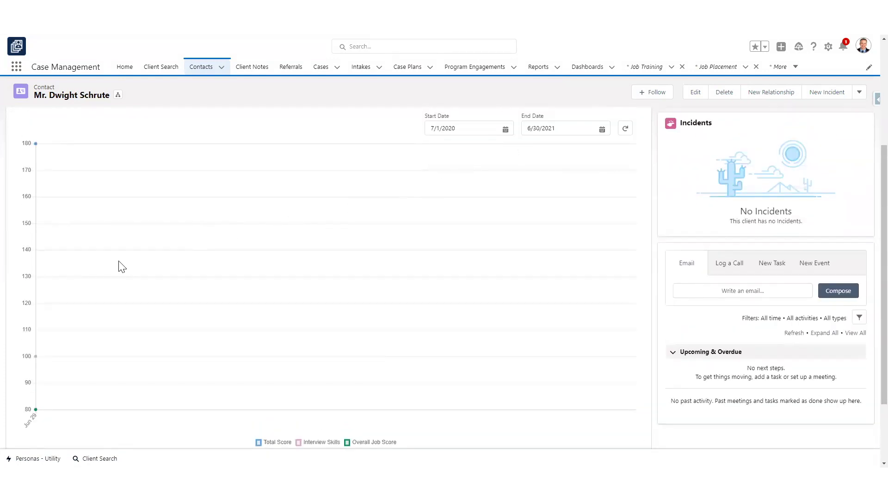
pyautogui.click(455, 129)
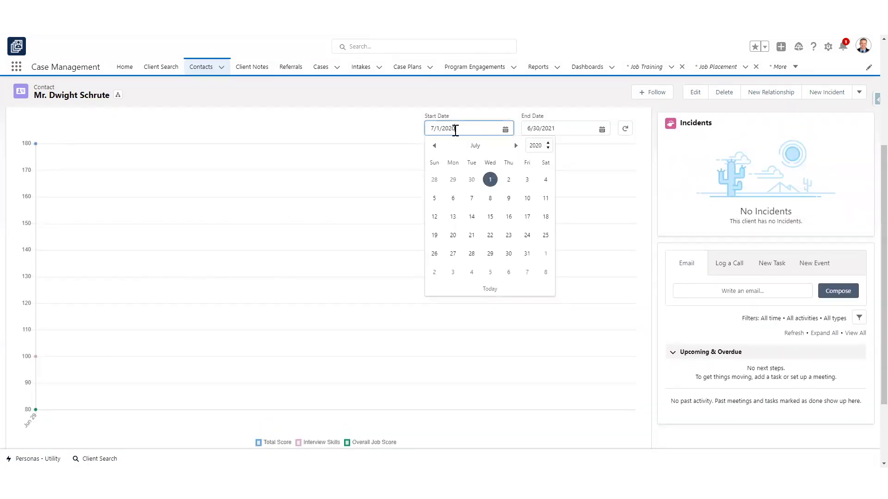
pyautogui.click(382, 133)
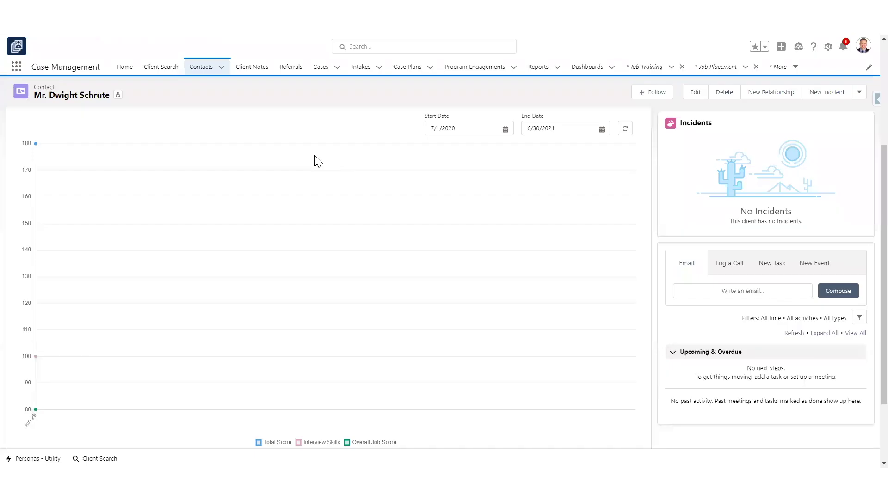
# Start a new incident with subject Allergic reaction, dated 6/29/2021 at 12:00 PM, type Other, and location notes "At our Burnaby location".
pyautogui.scroll(3, 300, 194)
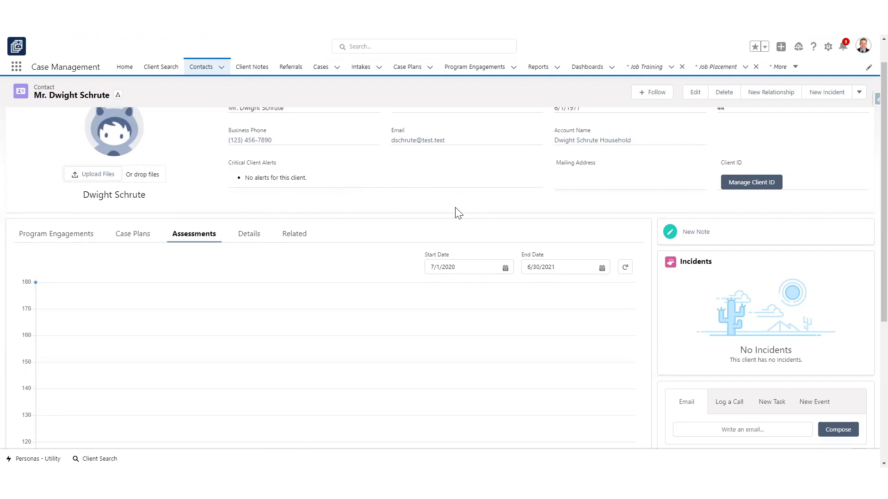
pyautogui.scroll(1, 452, 216)
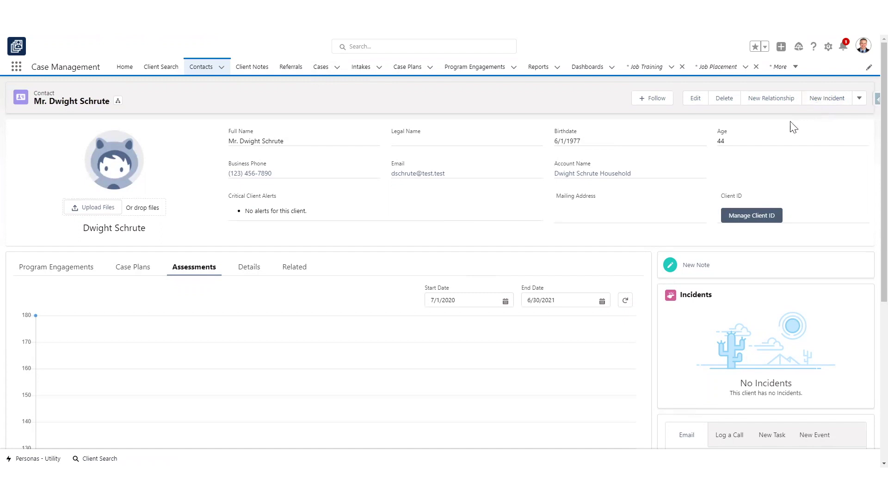
pyautogui.scroll(-2, 648, 330)
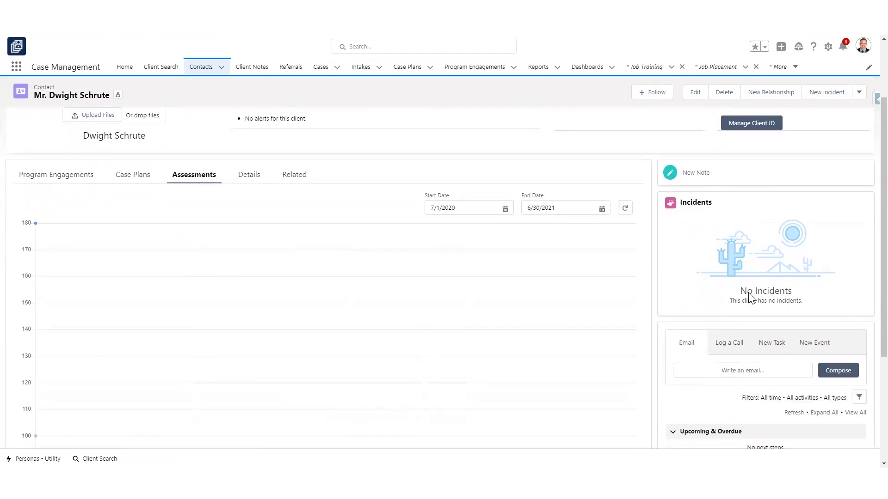
pyautogui.click(826, 95)
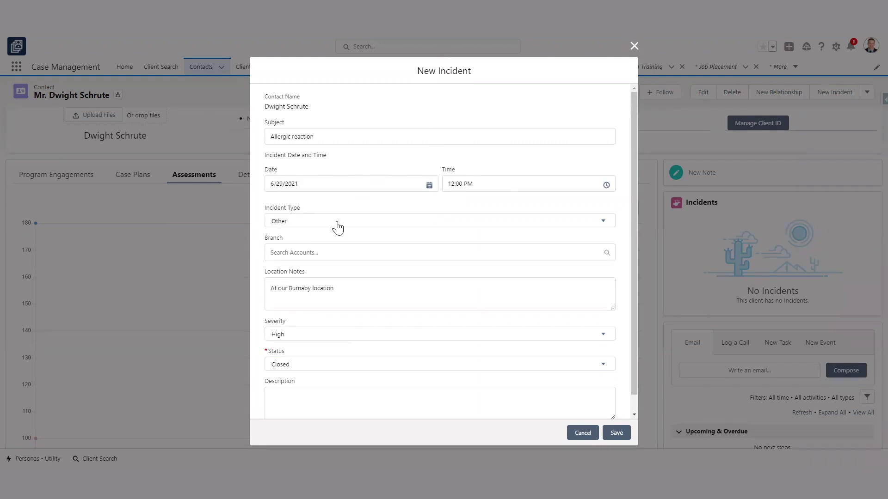
pyautogui.click(338, 226)
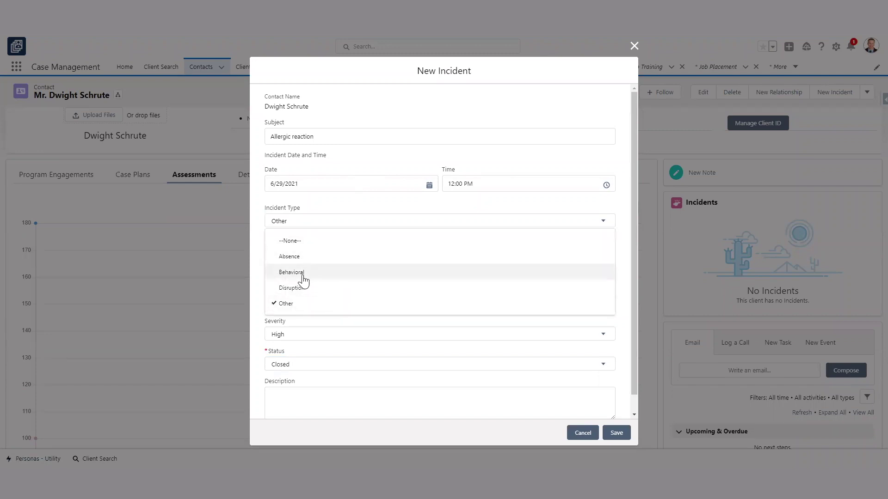
pyautogui.click(301, 306)
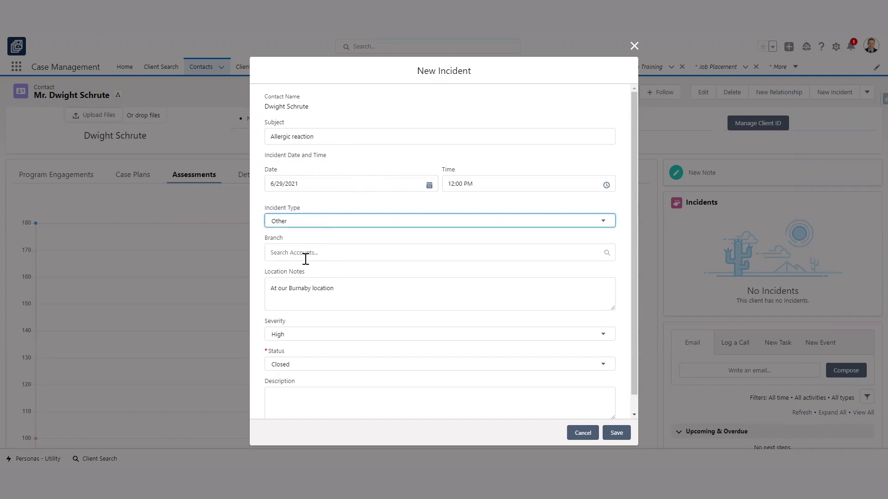
pyautogui.moveTo(341, 294); pyautogui.dragTo(259, 292)
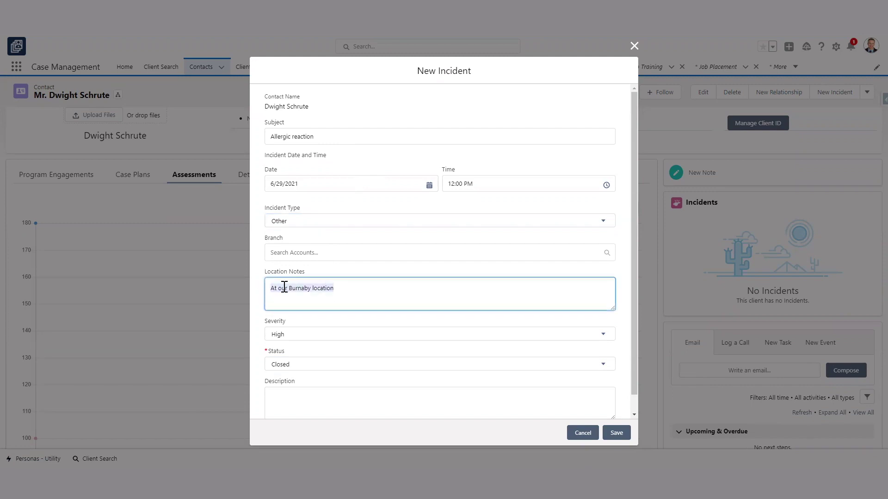
# Set the incident's severity to High and status to Closed, save it, and check its entry in the client's incidents list.
pyautogui.click(318, 342)
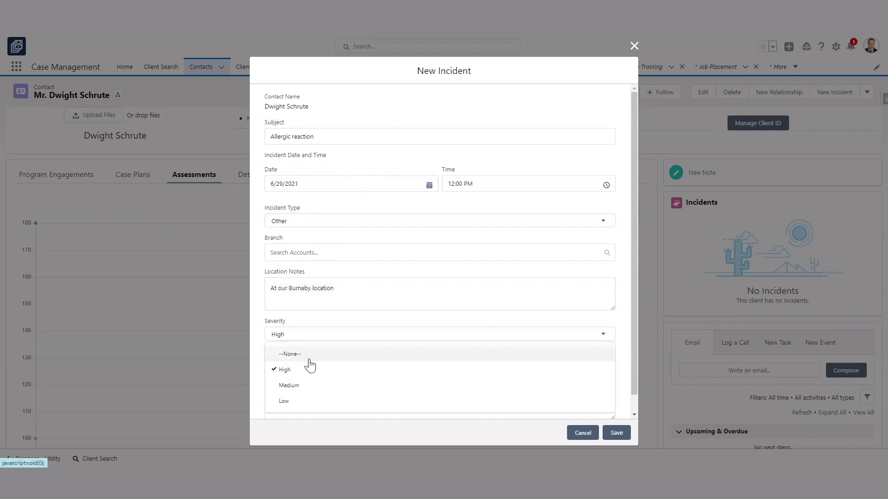
pyautogui.click(305, 370)
pyautogui.click(317, 369)
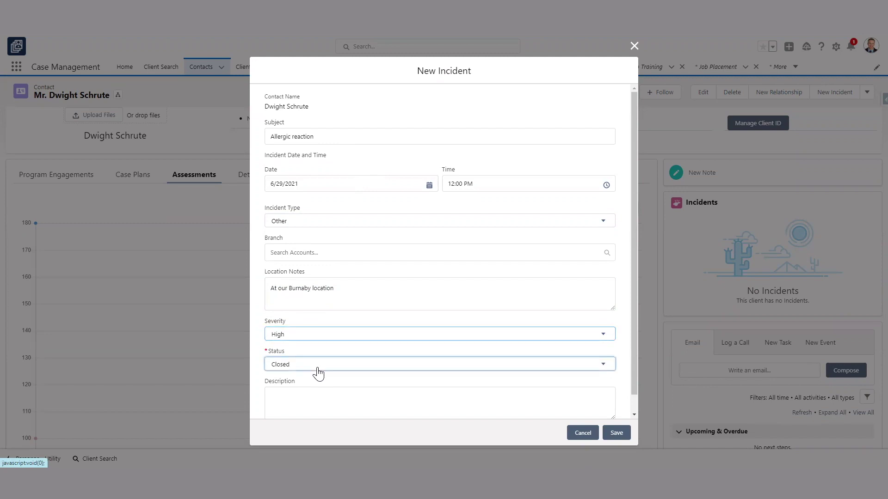
pyautogui.click(307, 423)
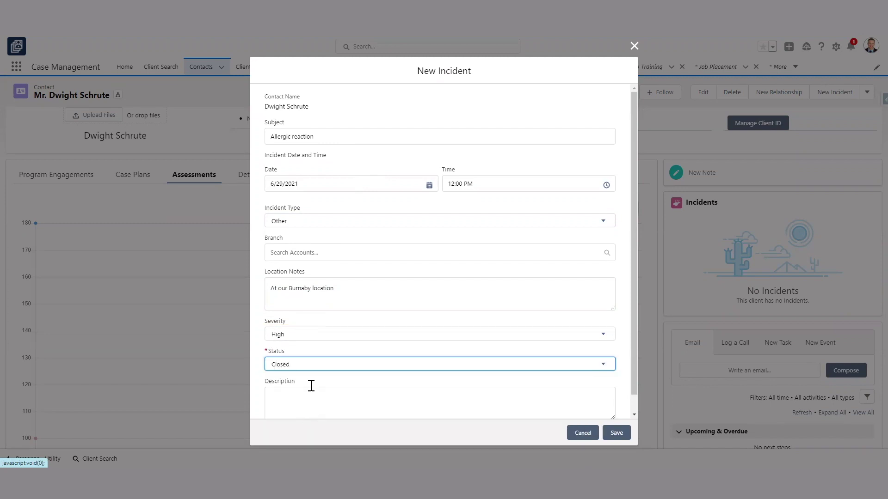
pyautogui.scroll(-1, 366, 373)
pyautogui.click(350, 376)
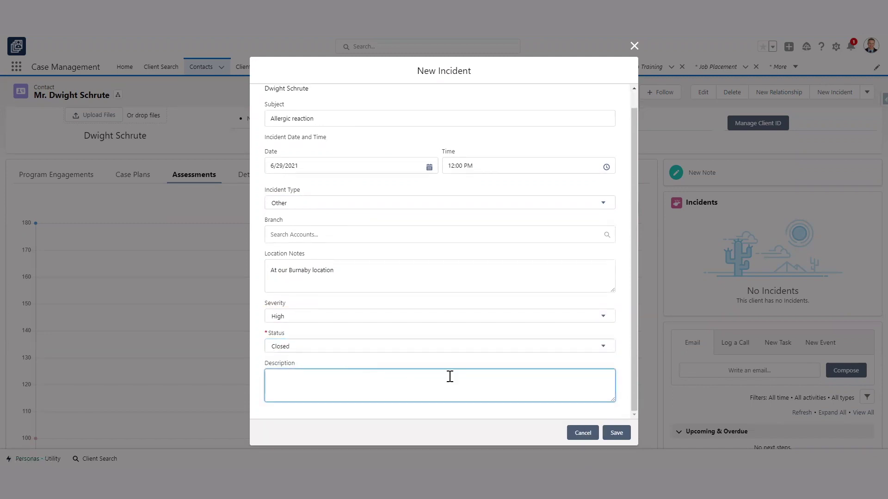
pyautogui.click(609, 433)
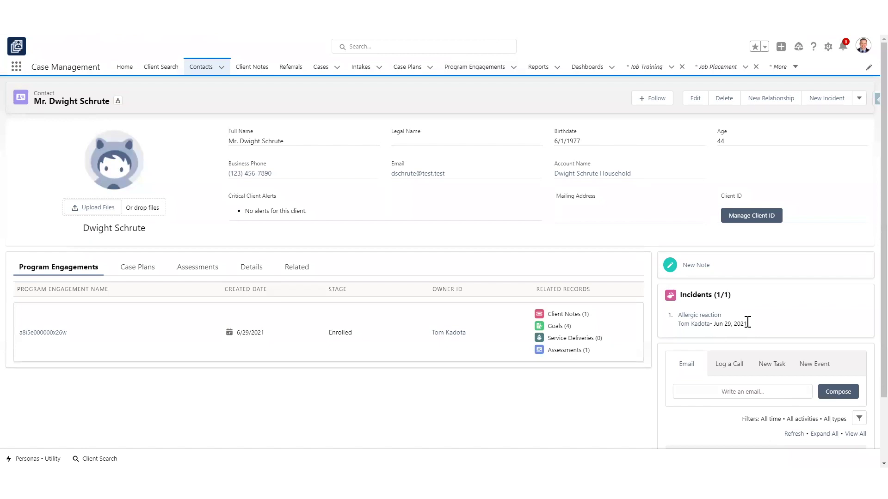
pyautogui.moveTo(748, 322); pyautogui.dragTo(678, 315)
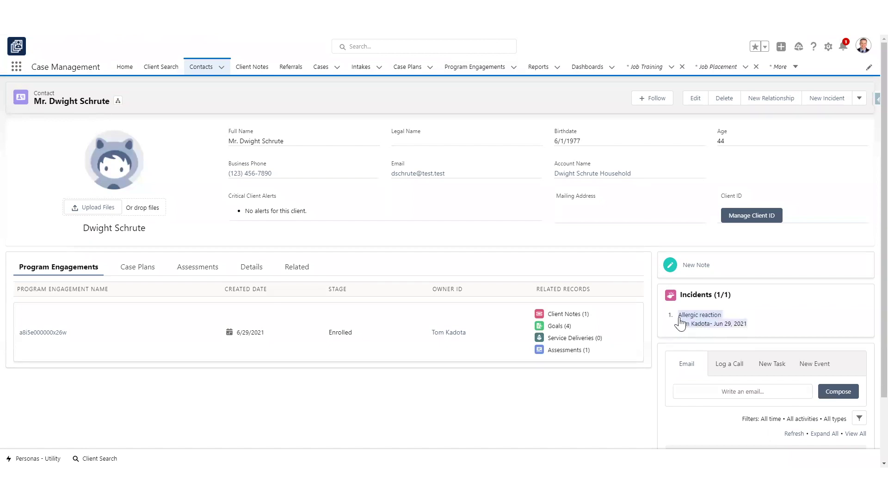
# Start a new client alert from the client's related records and name it Peanut Allergy.
pyautogui.click(775, 304)
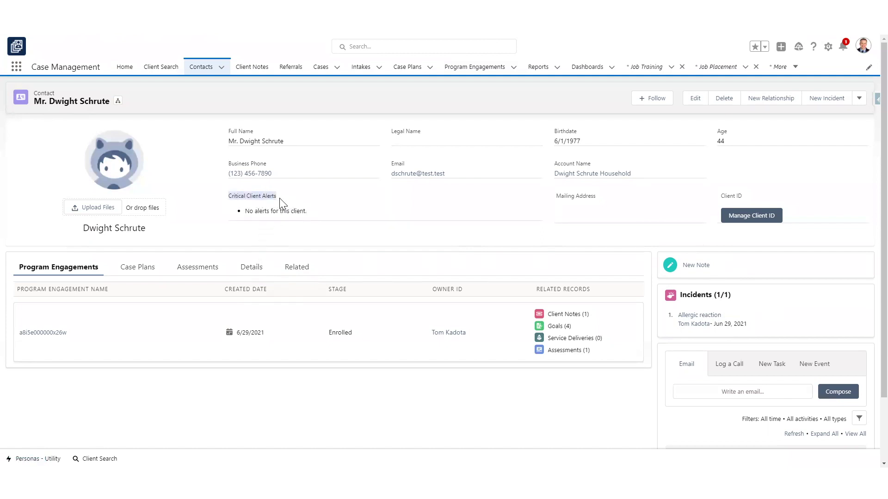
pyautogui.click(301, 270)
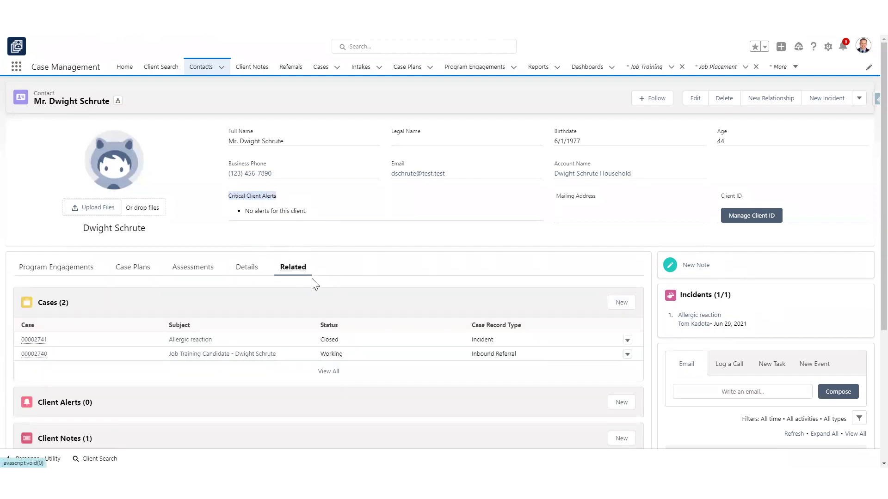
pyautogui.scroll(-2, 282, 259)
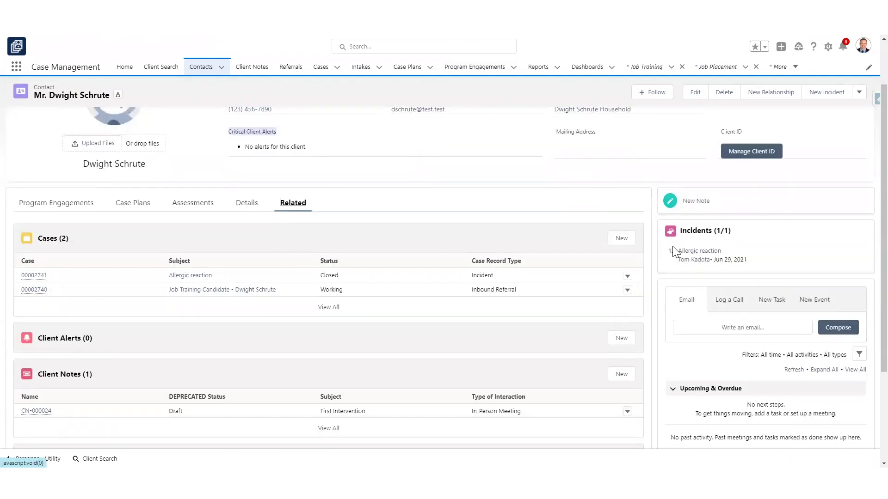
pyautogui.scroll(-1, 718, 221)
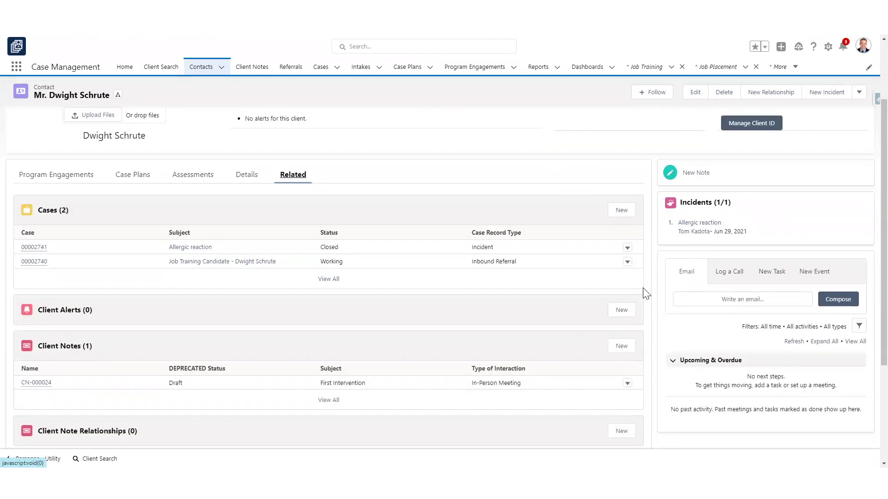
pyautogui.click(622, 310)
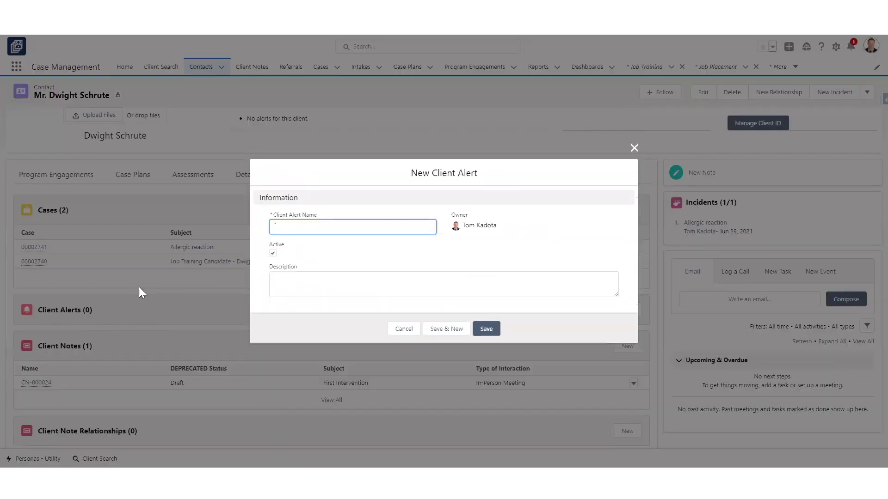
pyautogui.click(319, 228)
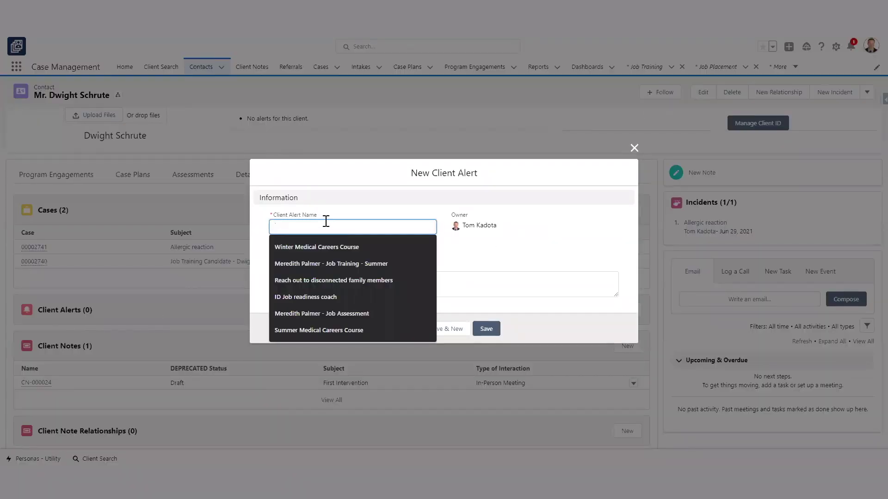
pyautogui.write('Per')
pyautogui.write('anu')
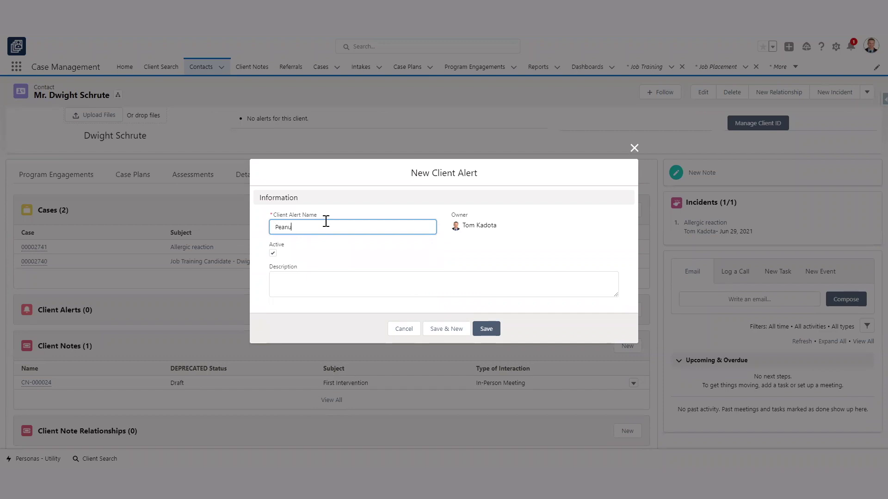
pyautogui.write('t Allergy')
# Describe the alert as "Do not give foods containing Peanuts." and save it.
pyautogui.press('Tab')
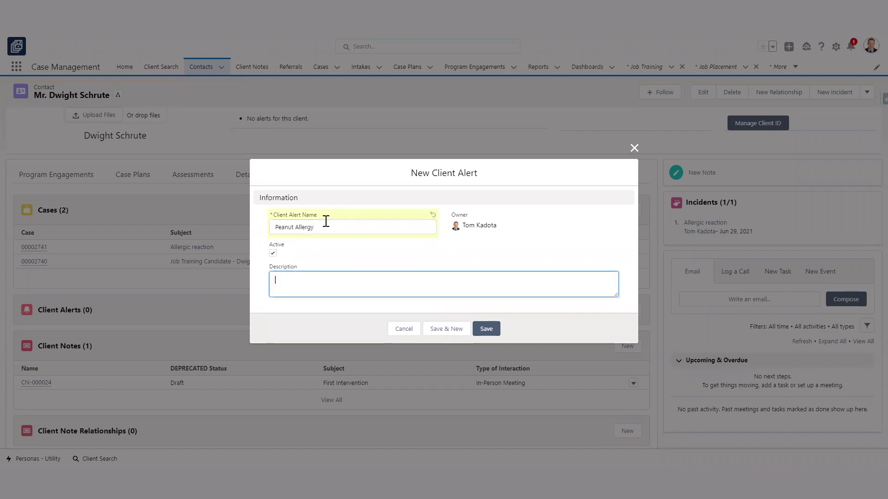
pyautogui.write('Do')
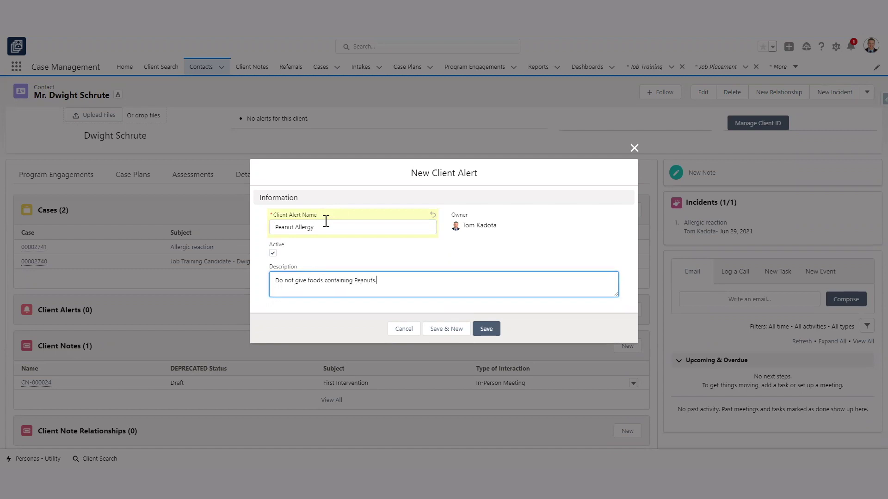
pyautogui.click(486, 328)
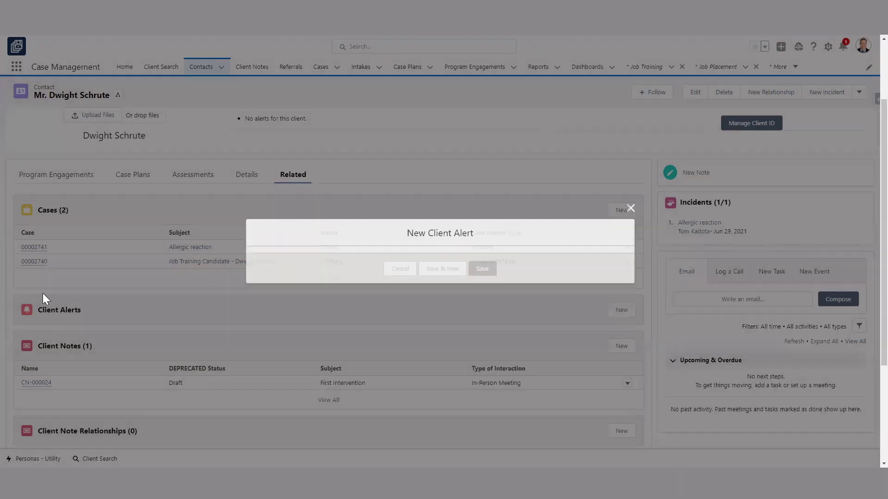
# Reload the client's record and check the peanut allergy entry under Critical Client Alerts.
pyautogui.scroll(2, 92, 285)
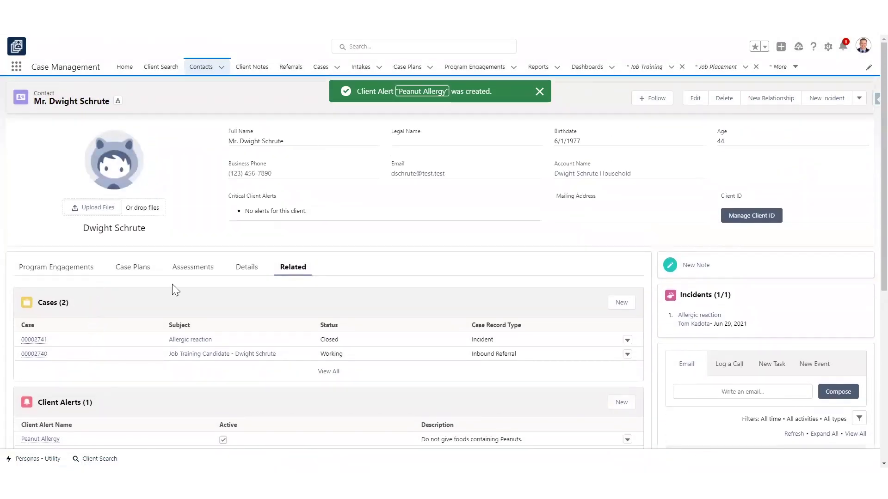
pyautogui.press('F5')
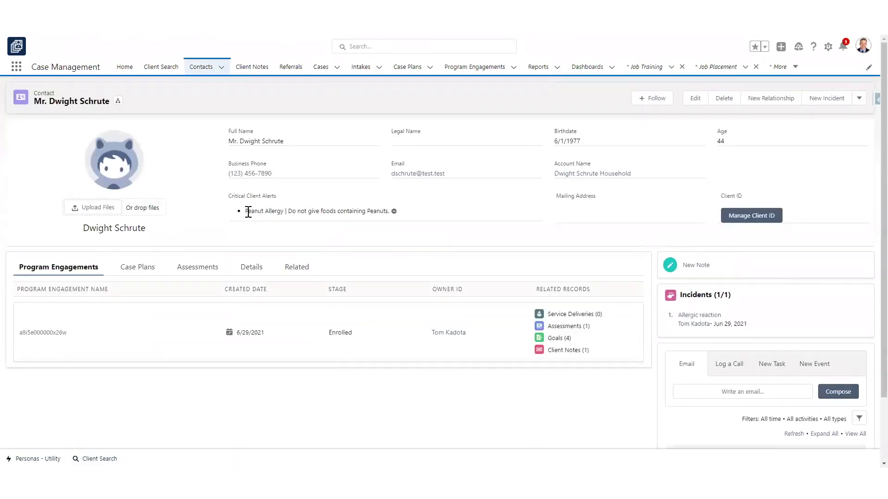
pyautogui.moveTo(247, 212); pyautogui.dragTo(287, 212)
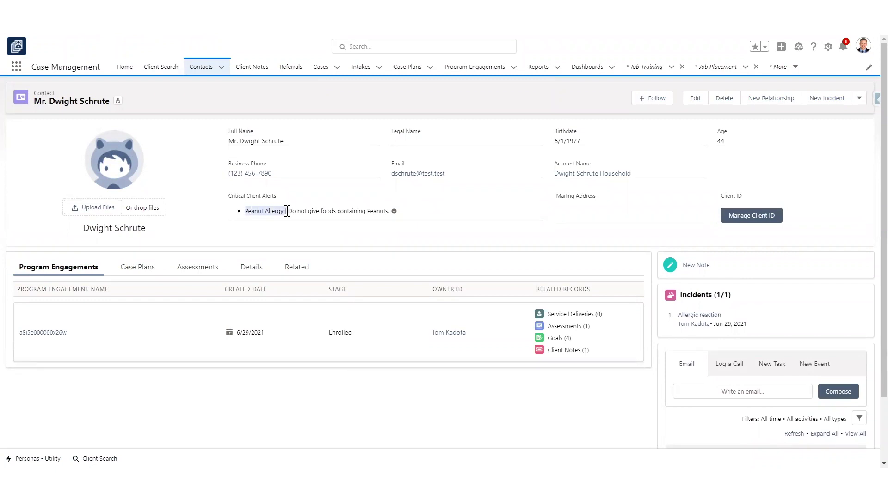
# Enable Watch List in the client's contact details, save the record, and check the critical alerts and the client's name in the header.
pyautogui.click(249, 270)
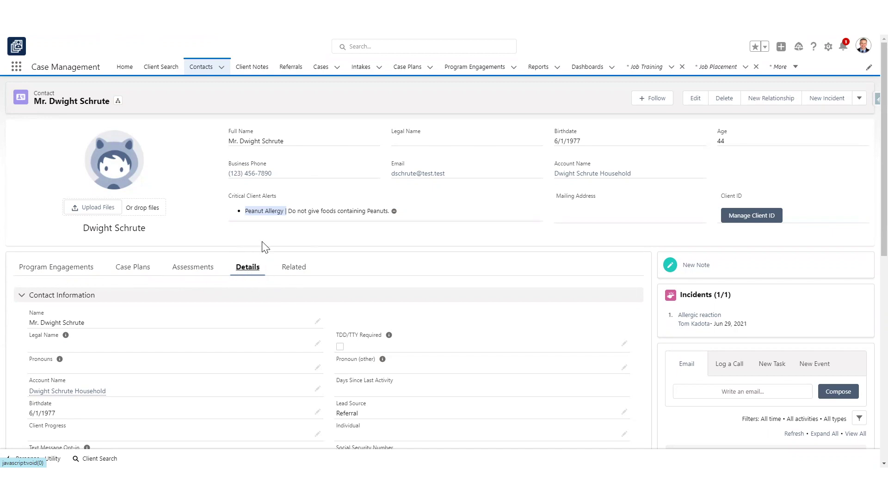
pyautogui.scroll(-1, 261, 244)
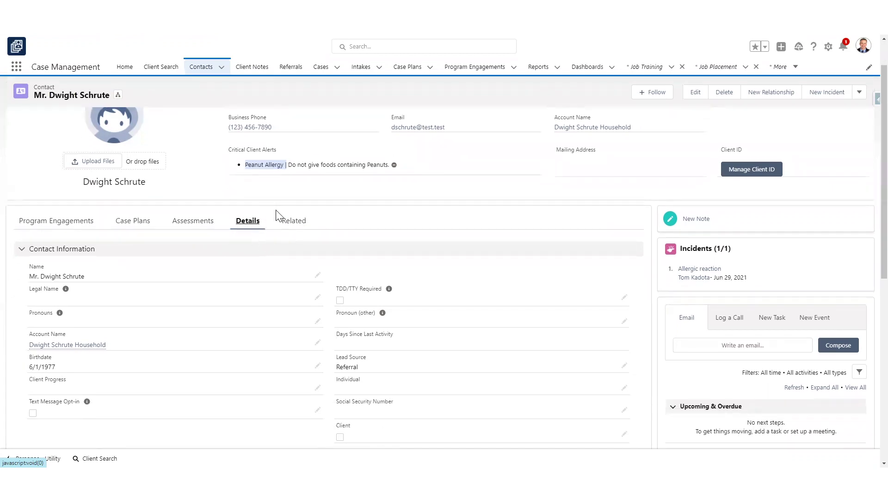
pyautogui.scroll(1, 280, 214)
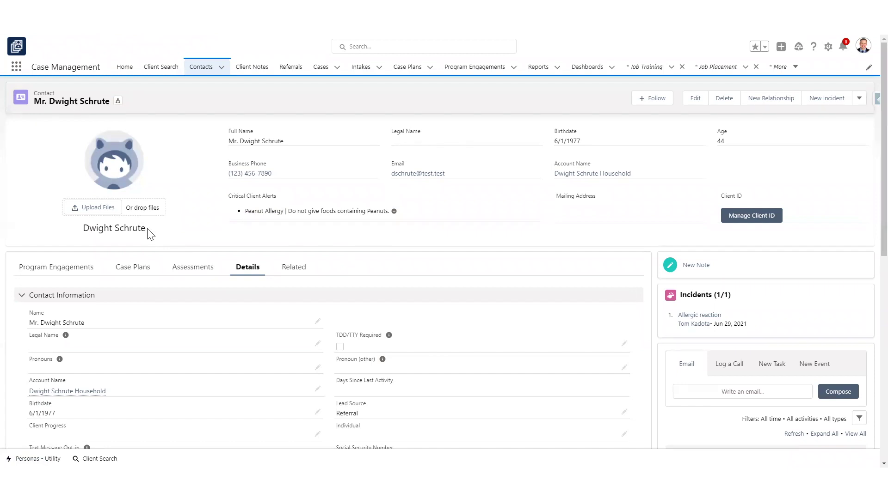
pyautogui.scroll(-6, 150, 235)
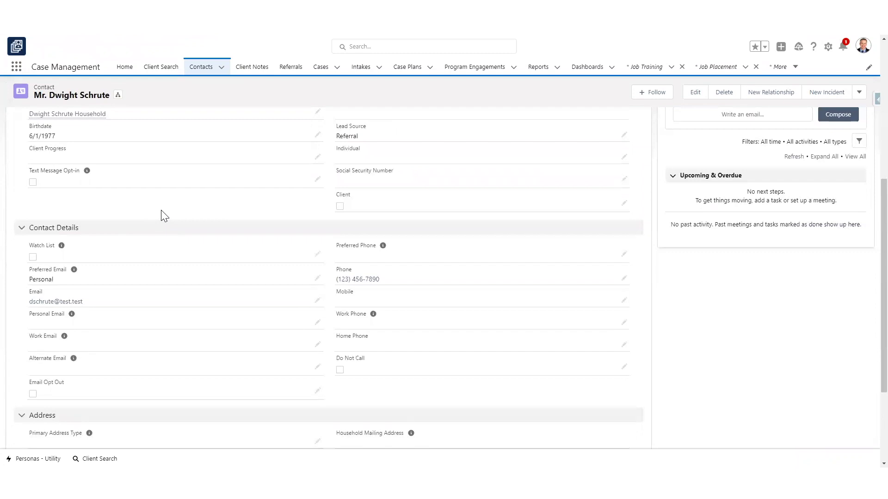
pyautogui.scroll(6, 164, 216)
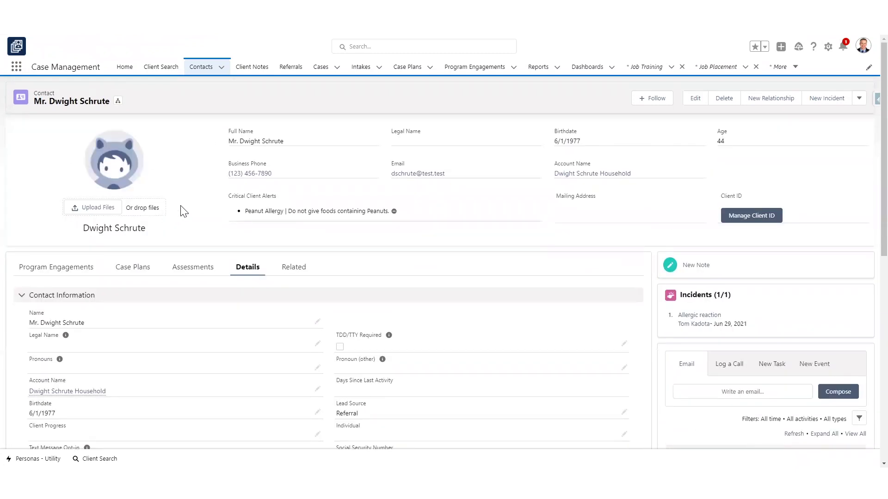
pyautogui.scroll(-3, 184, 212)
pyautogui.scroll(-2, 184, 212)
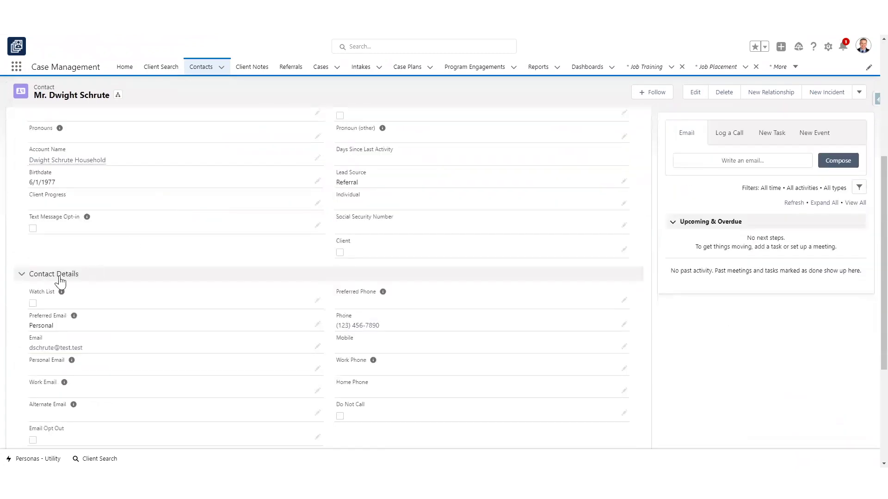
pyautogui.click(318, 301)
pyautogui.click(36, 308)
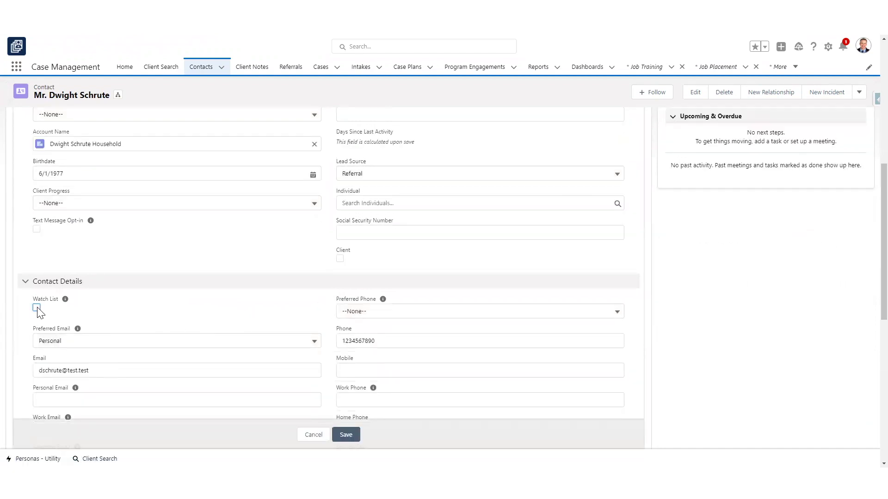
pyautogui.click(346, 434)
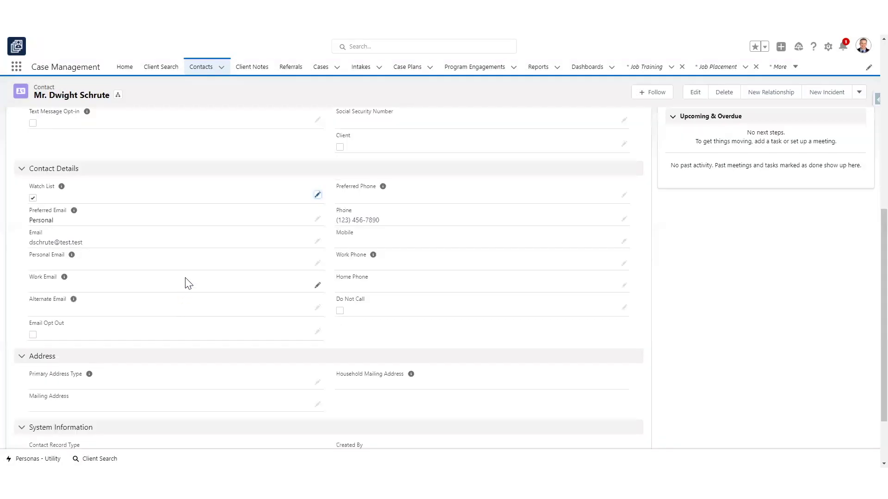
pyautogui.scroll(8, 185, 282)
pyautogui.scroll(1, 188, 283)
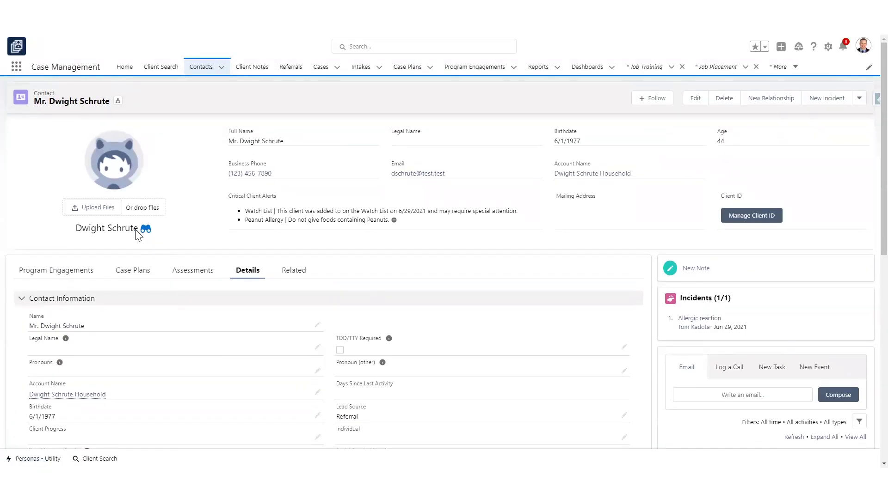